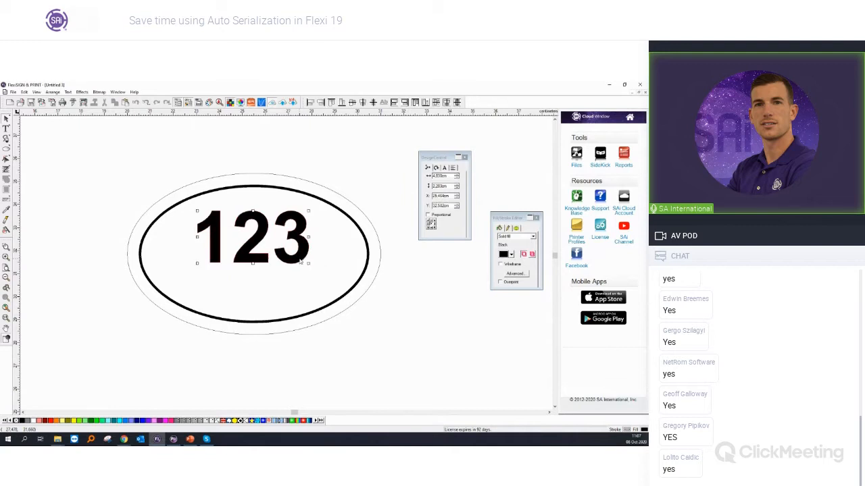
# Step: Place a copy of the 123 text beneath the original inside the oval and shrink it to about 2.6 cm wide
pyautogui.scroll(-1, 297, 265)
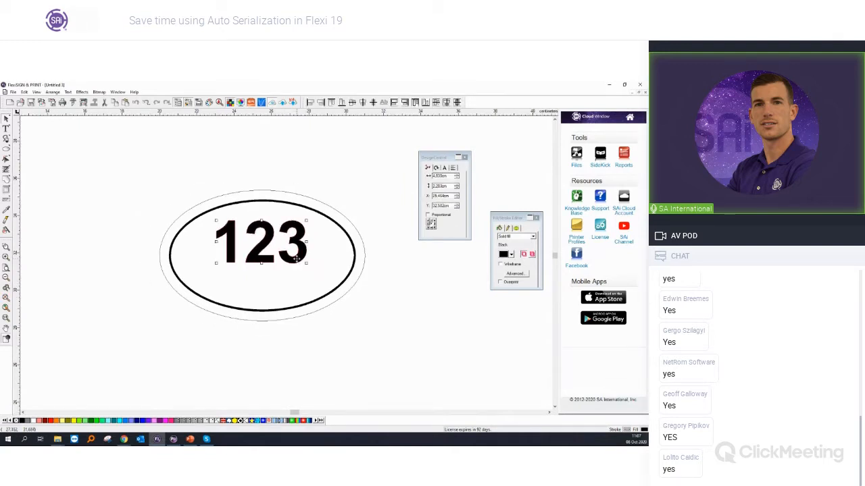
pyautogui.click(192, 441)
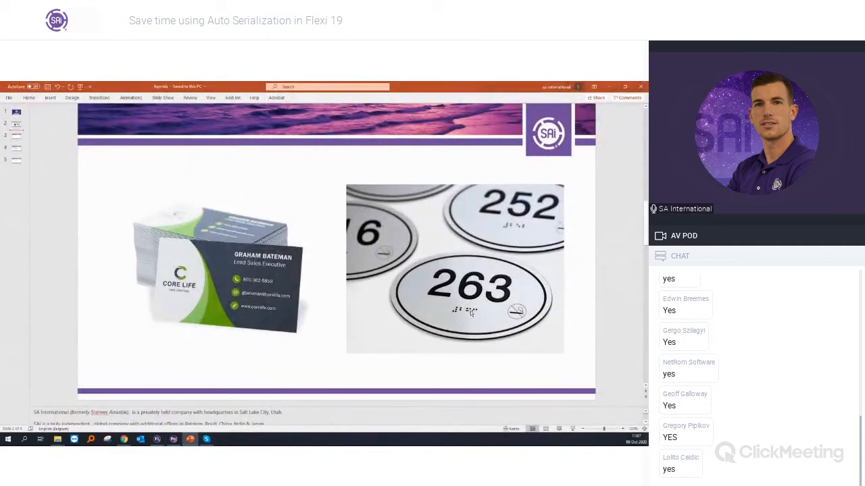
pyautogui.click(610, 86)
pyautogui.moveTo(266, 252); pyautogui.dragTo(248, 297)
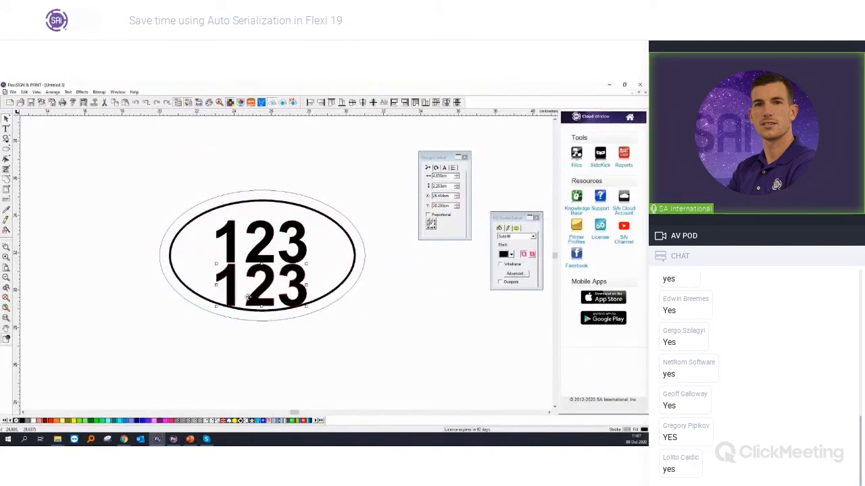
pyautogui.scroll(3, 247, 298)
pyautogui.moveTo(343, 313); pyautogui.dragTo(310, 297)
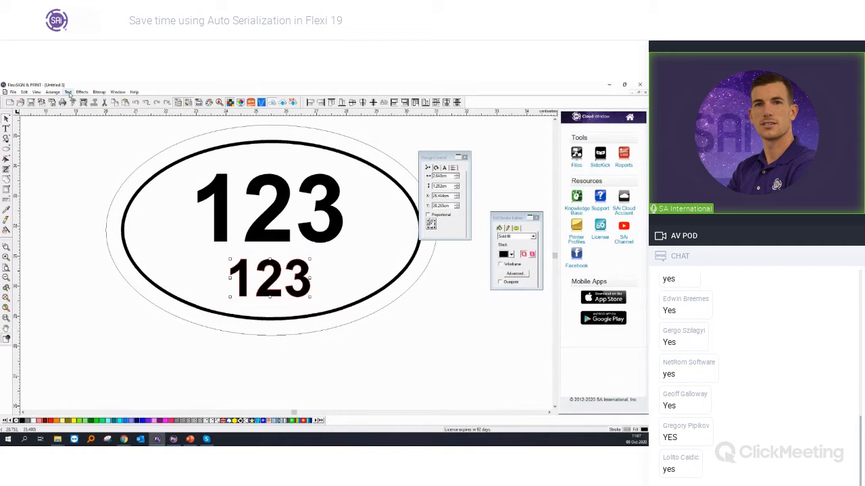
# Step: Convert the smaller 123 copy to Braille and position the dots beneath the large number, inside the inner oval
pyautogui.click(68, 92)
pyautogui.moveTo(121, 208)
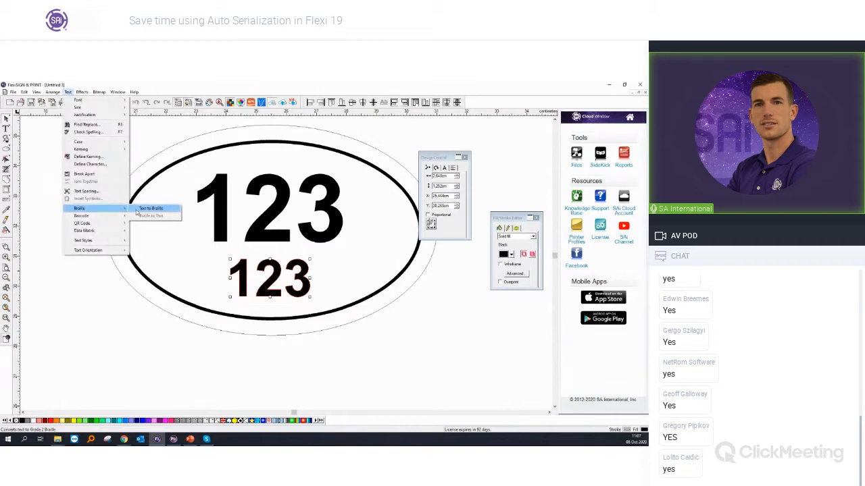
pyautogui.click(138, 210)
pyautogui.moveTo(271, 308); pyautogui.dragTo(278, 282)
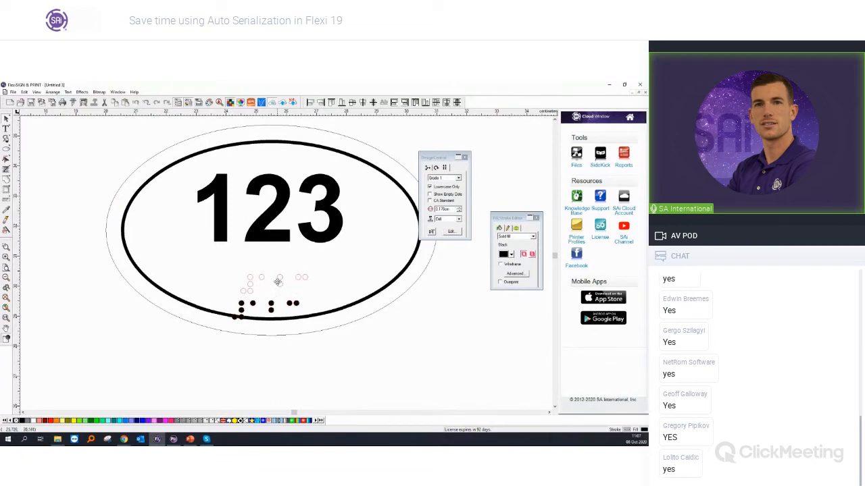
pyautogui.moveTo(278, 281); pyautogui.dragTo(277, 282)
pyautogui.click(277, 237)
pyautogui.click(392, 329)
pyautogui.scroll(-4, 383, 331)
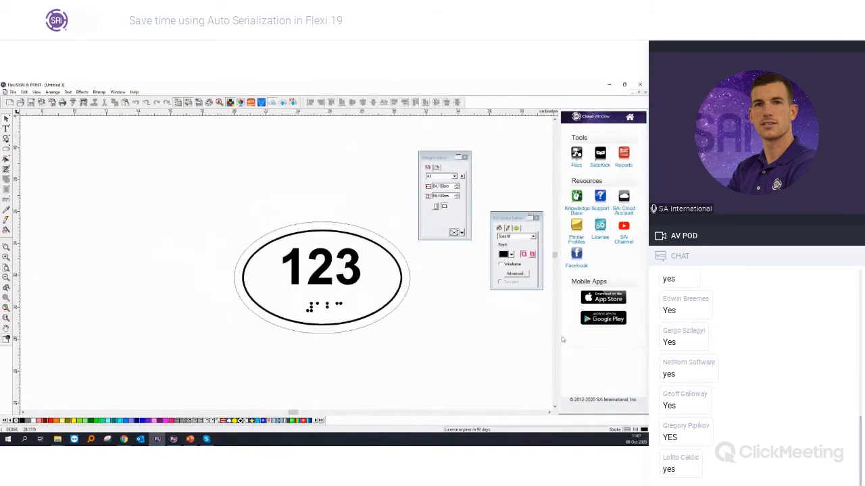
pyautogui.scroll(2, 485, 331)
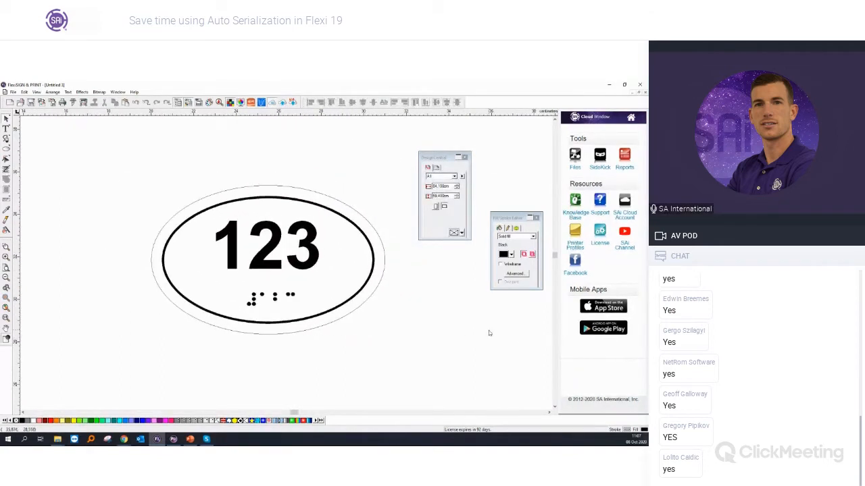
pyautogui.click(274, 297)
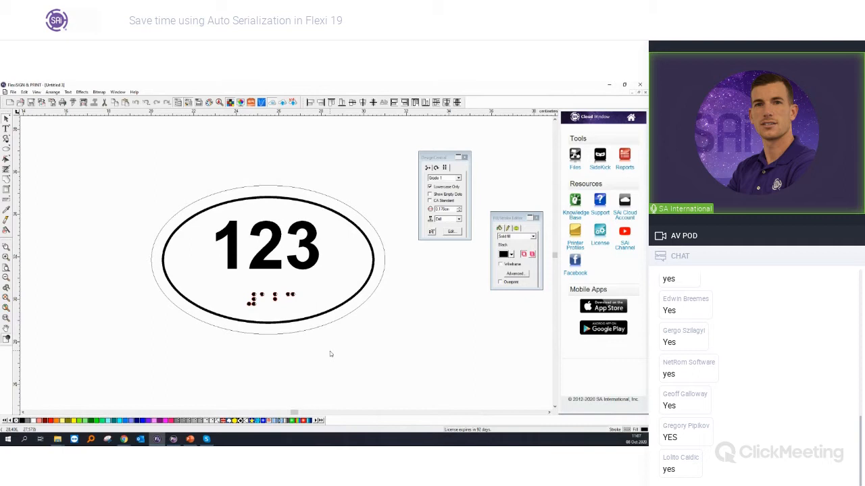
pyautogui.click(265, 368)
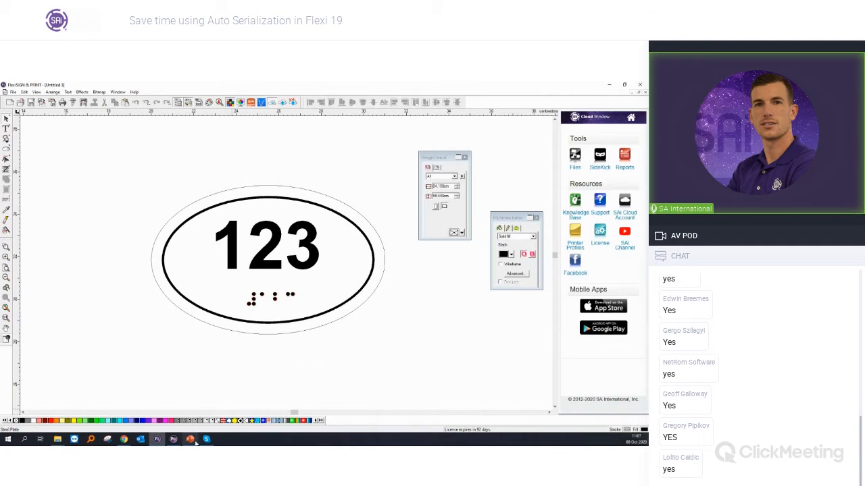
# Step: Check the sample sign in PowerPoint, and search the Flexi Sign Design Elements website in Chrome for "no smoking" graphics
pyautogui.click(191, 439)
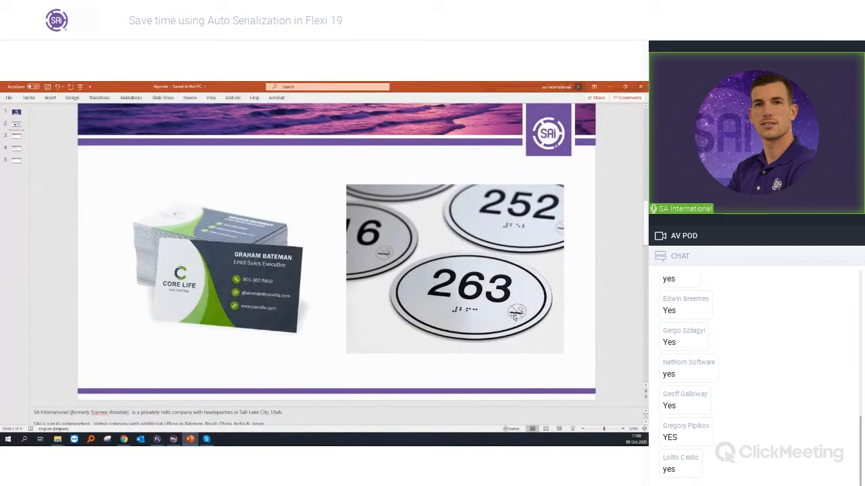
pyautogui.click(608, 87)
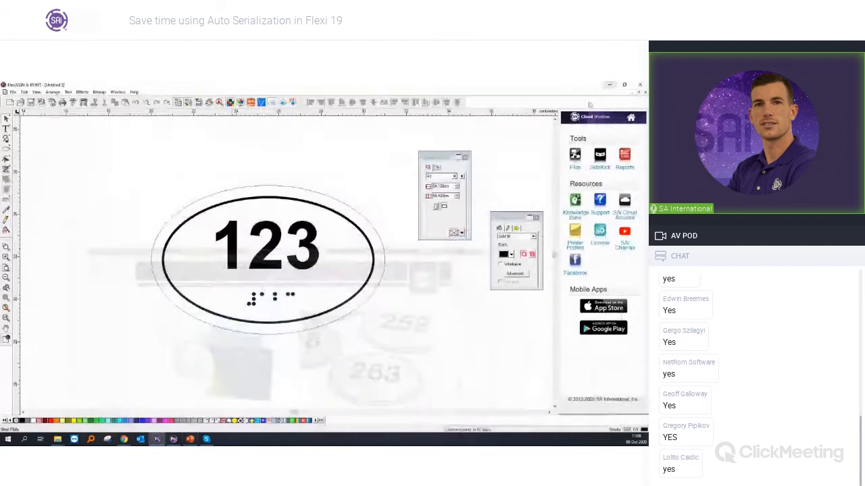
pyautogui.moveTo(125, 440)
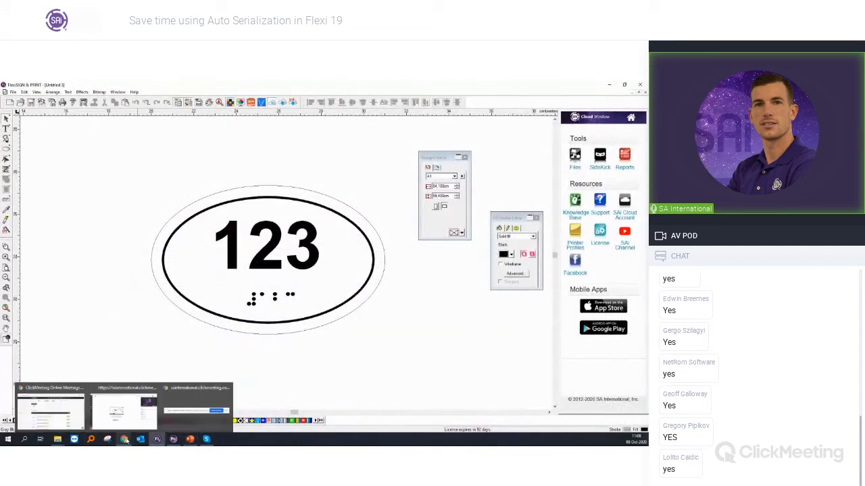
pyautogui.click(51, 408)
pyautogui.click(121, 87)
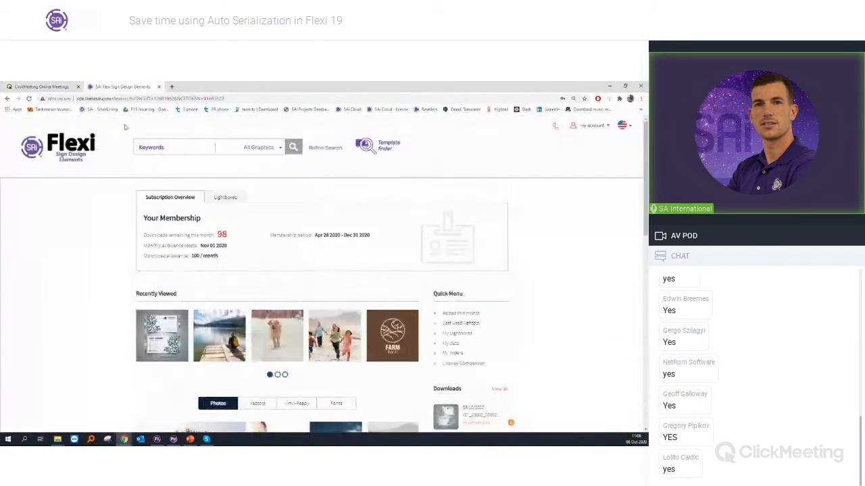
pyautogui.click(156, 146)
pyautogui.write('no s')
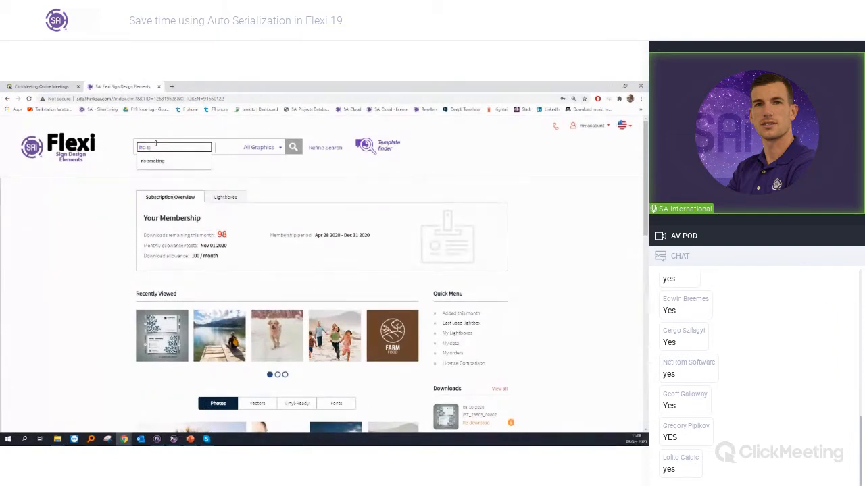
pyautogui.write('moki')
pyautogui.click(152, 161)
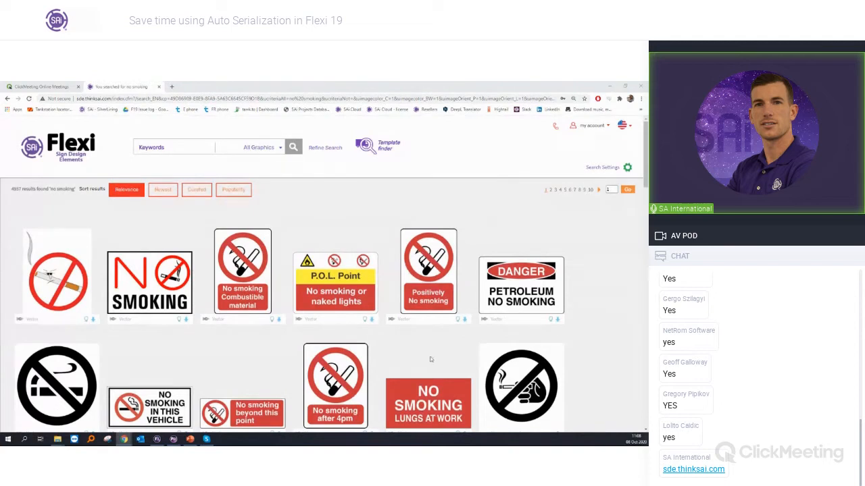
pyautogui.scroll(-1, 385, 372)
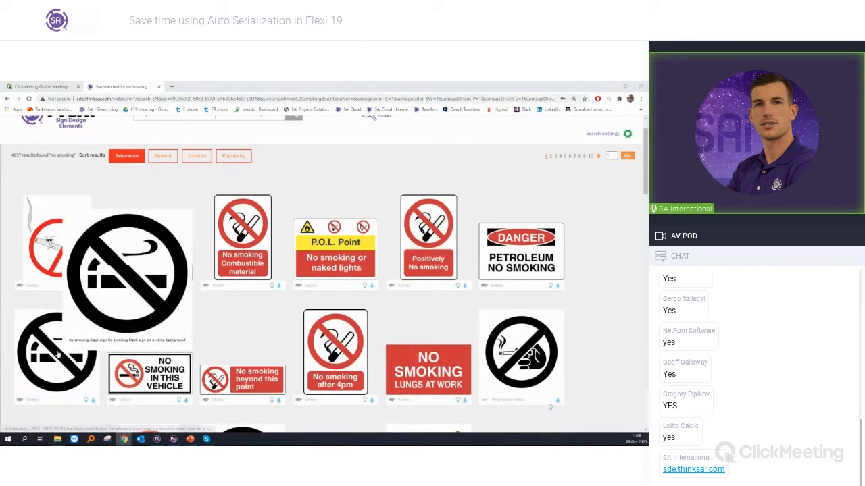
pyautogui.moveTo(56, 365)
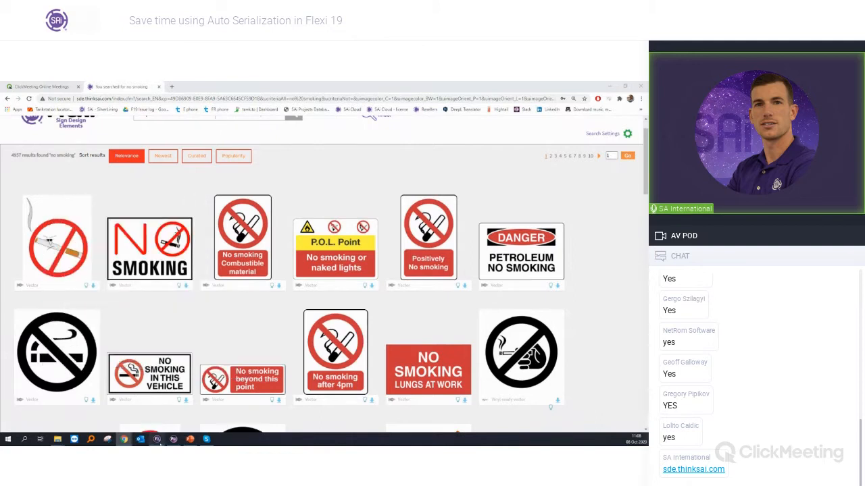
# Step: Return to Flexi and import the no-smoking symbol from the images subfolder of the Webinar 08102020 folder onto the sign
pyautogui.click(156, 440)
pyautogui.click(12, 92)
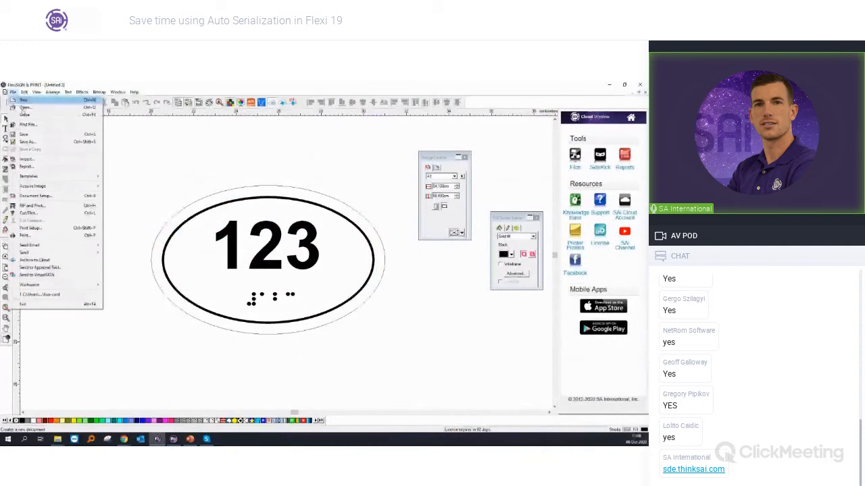
pyautogui.click(38, 161)
pyautogui.doubleClick(200, 173)
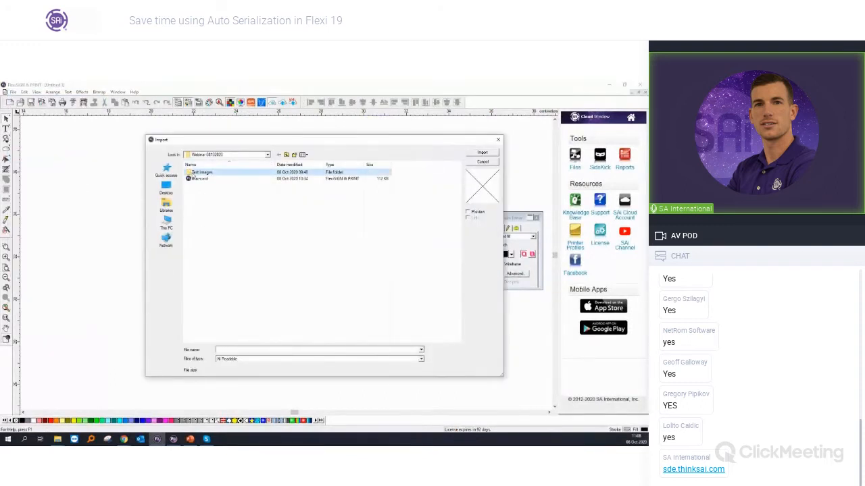
pyautogui.doubleClick(202, 188)
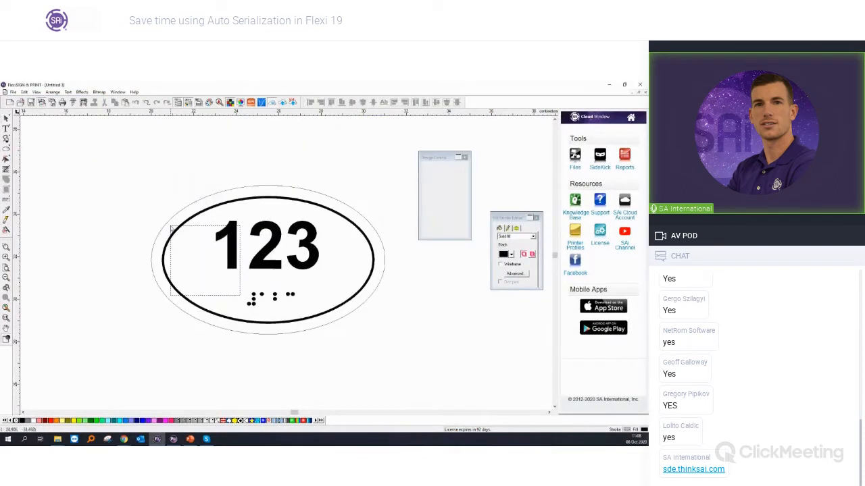
pyautogui.click(171, 226)
# Step: Shrink the no-smoking symbol to about 1.1 cm wide and position it right of the Braille dots, inside the inner oval
pyautogui.scroll(-1, 211, 278)
pyautogui.scroll(-1, 211, 277)
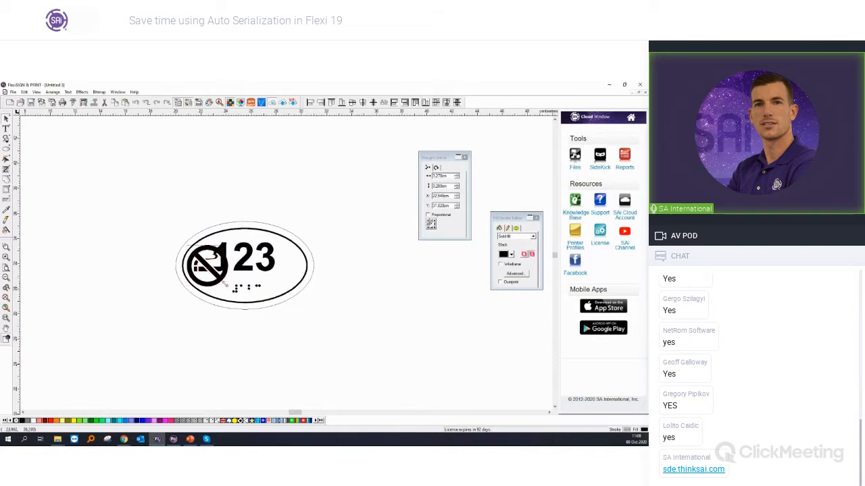
pyautogui.moveTo(196, 256); pyautogui.dragTo(286, 279)
pyautogui.scroll(1, 298, 282)
pyautogui.scroll(1, 298, 282)
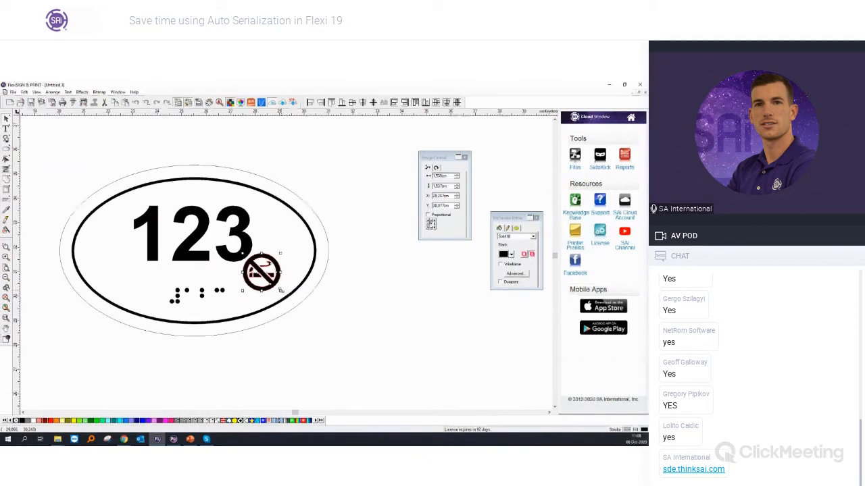
pyautogui.moveTo(269, 277)
pyautogui.mouseDown()
pyautogui.moveTo(284, 293)
pyautogui.moveTo(273, 285)
pyautogui.mouseUp()
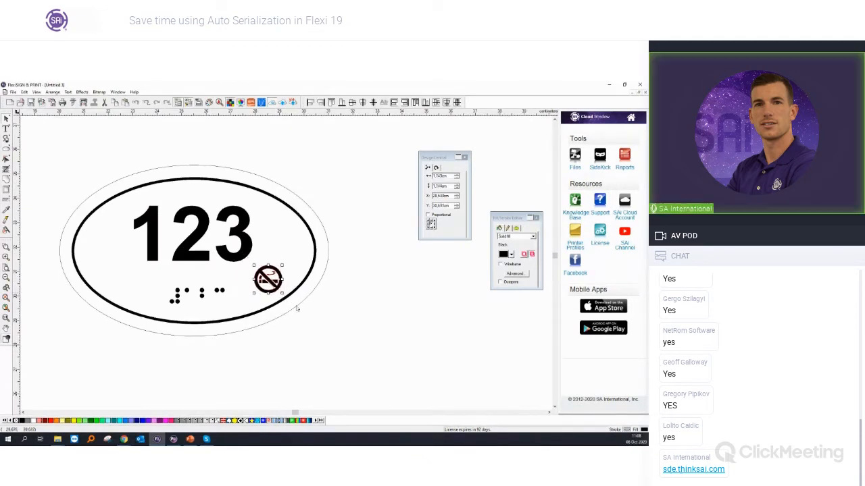
pyautogui.click(295, 309)
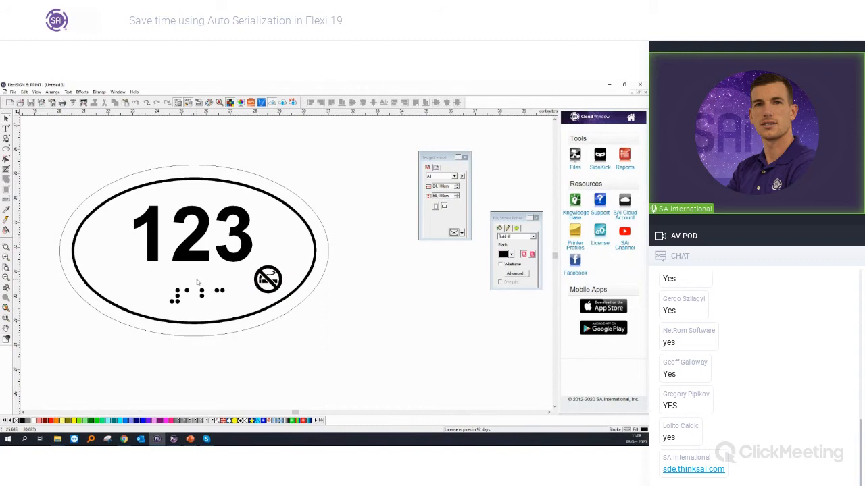
# Step: Apply a contour cut to the ovals, with its line offset about 0.08 cm inward from the outer oval
pyautogui.click(98, 194)
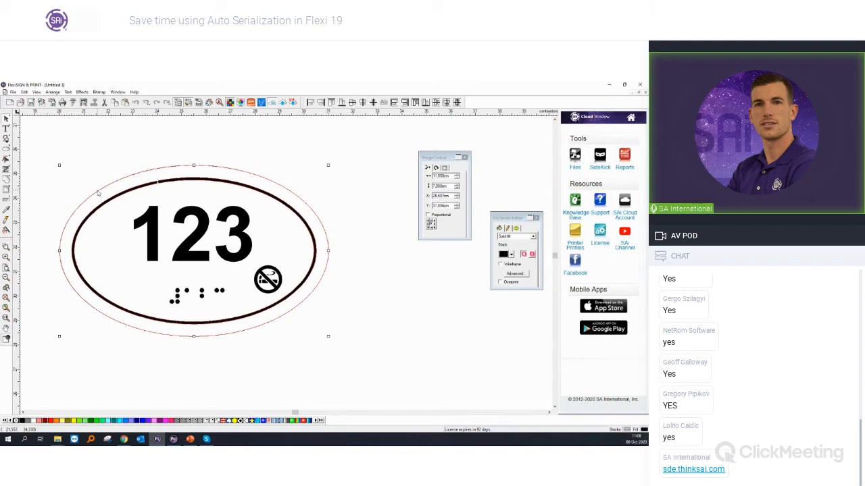
pyautogui.click(58, 190)
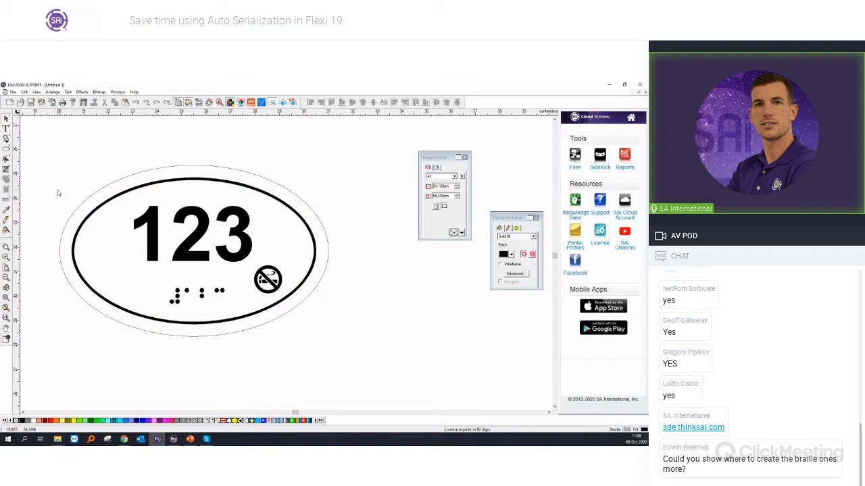
pyautogui.scroll(-1, 57, 189)
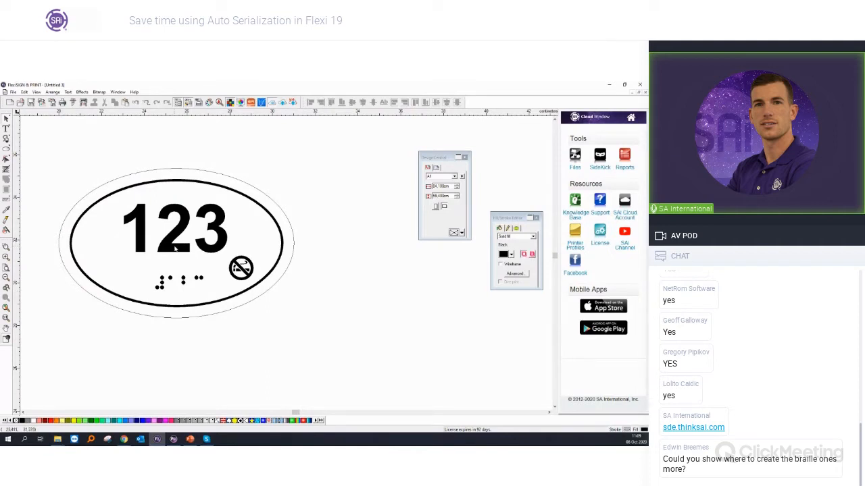
pyautogui.click(84, 199)
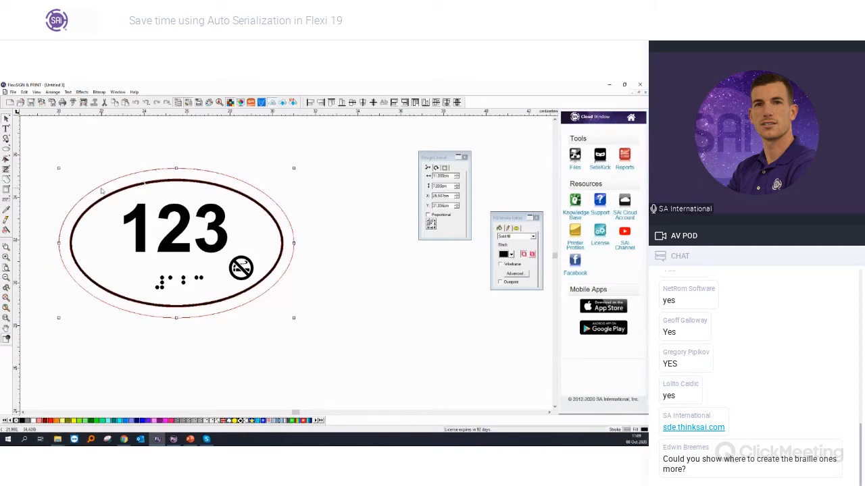
pyautogui.click(82, 92)
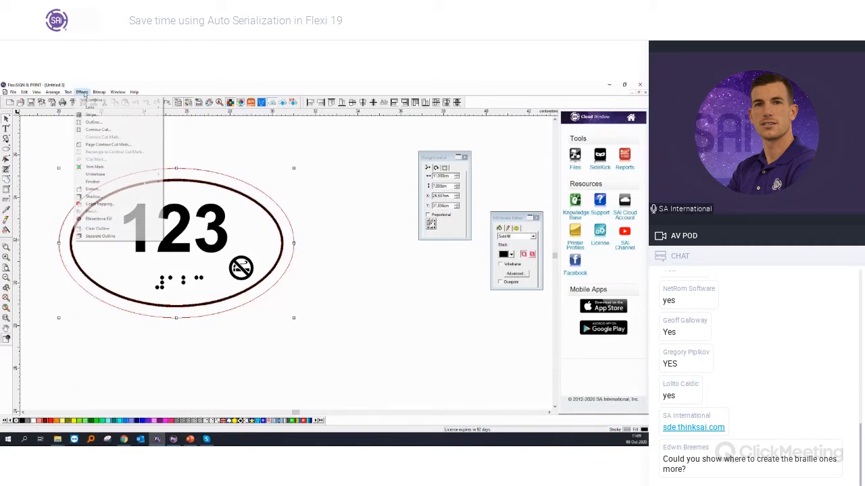
pyautogui.click(94, 129)
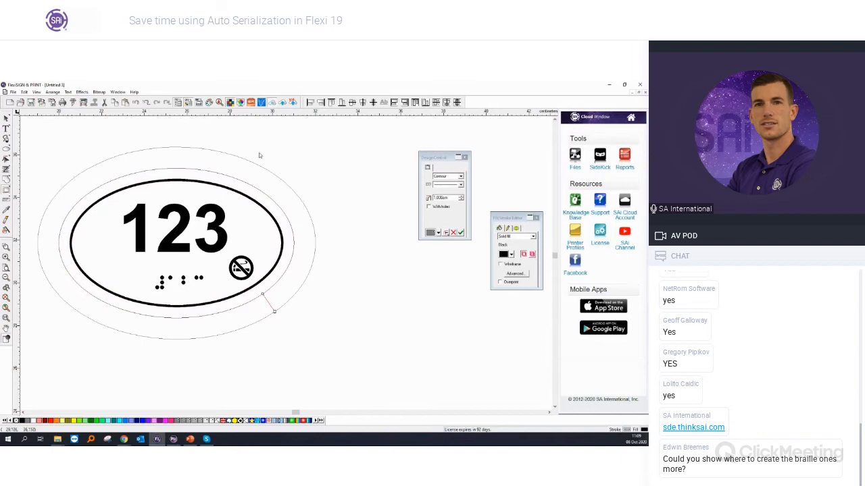
pyautogui.moveTo(275, 312); pyautogui.dragTo(264, 297)
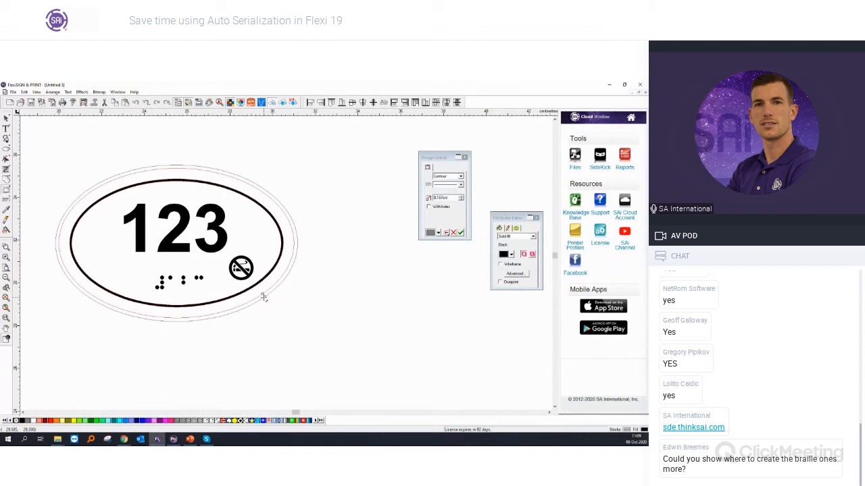
pyautogui.moveTo(263, 297); pyautogui.dragTo(260, 295)
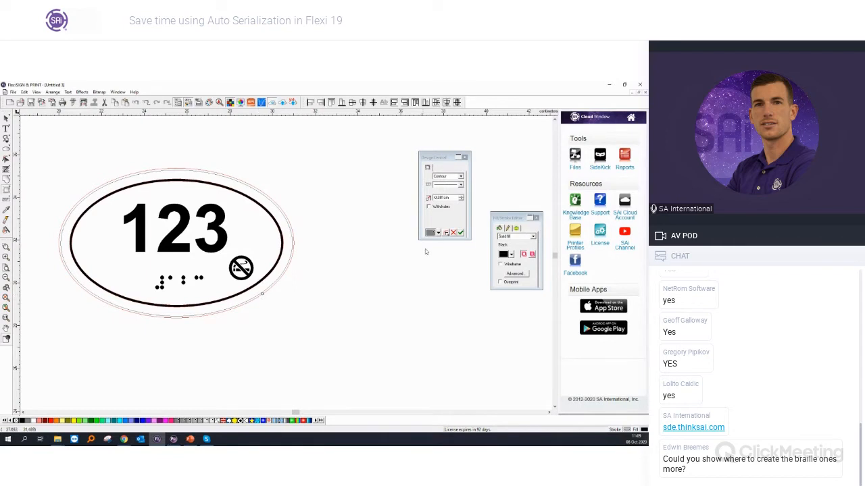
pyautogui.click(461, 233)
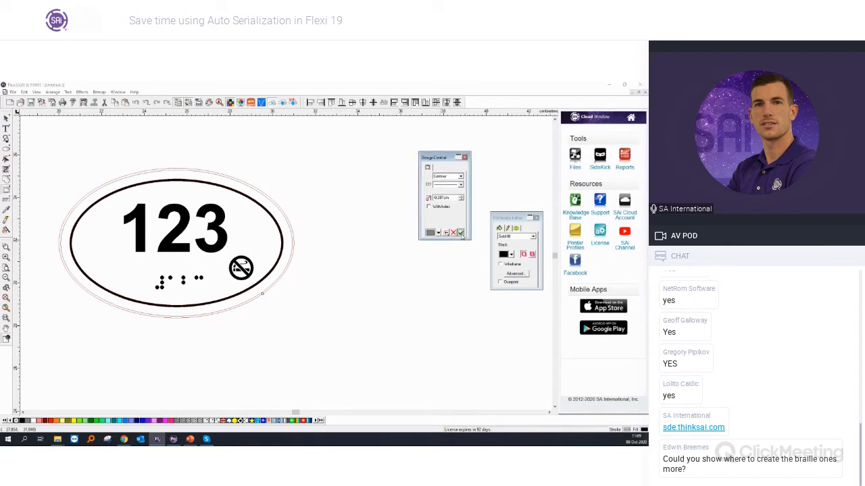
pyautogui.click(365, 325)
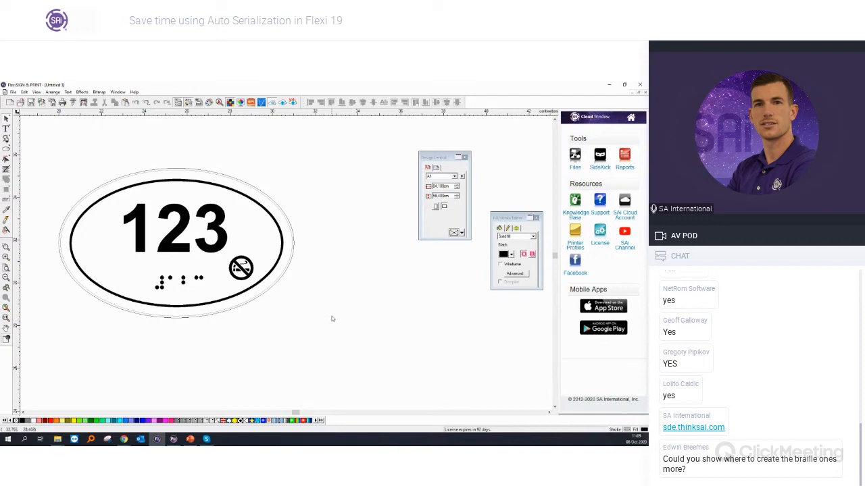
# Step: Place a copy of the number 123 outside the sign, convert it to Braille, and delete the converted copy
pyautogui.click(182, 232)
pyautogui.moveTo(183, 231); pyautogui.dragTo(356, 326)
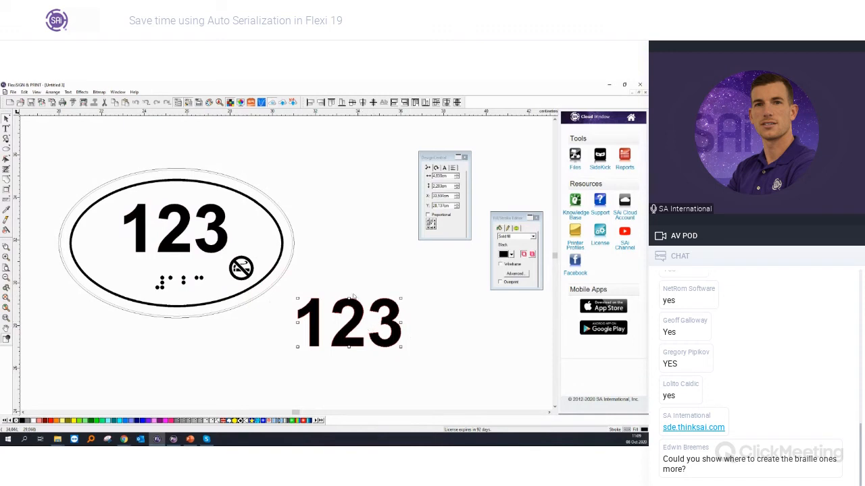
pyautogui.click(68, 91)
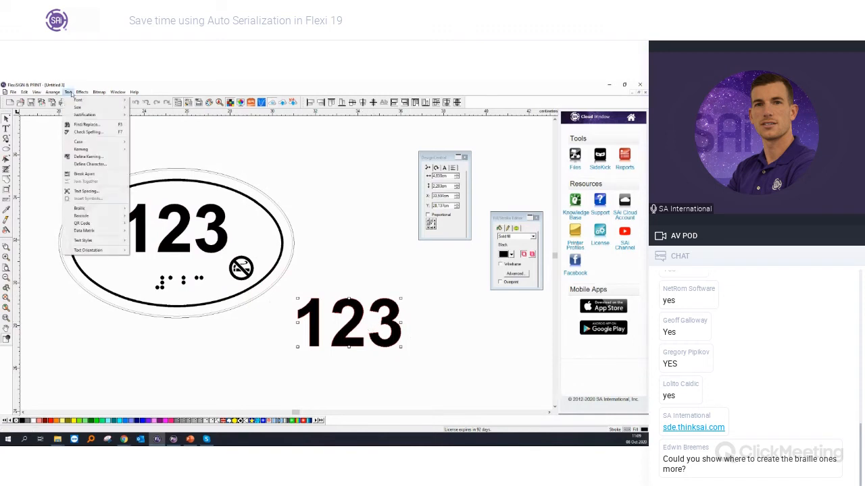
pyautogui.moveTo(121, 208)
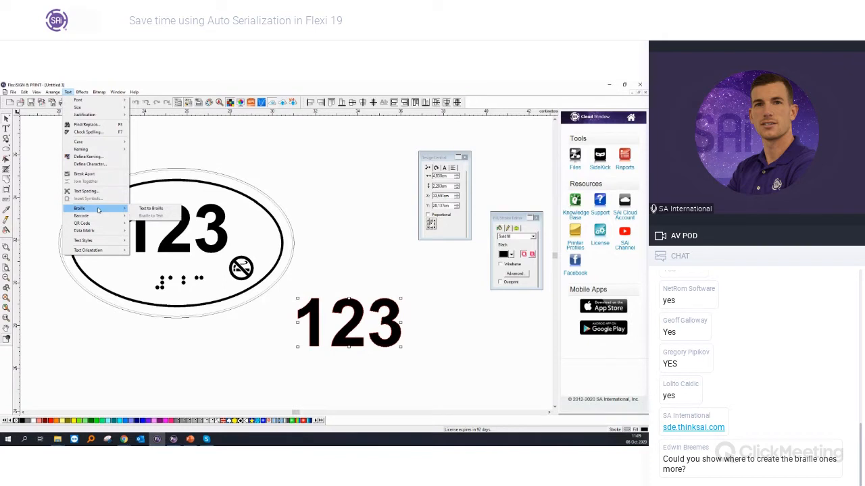
pyautogui.click(150, 209)
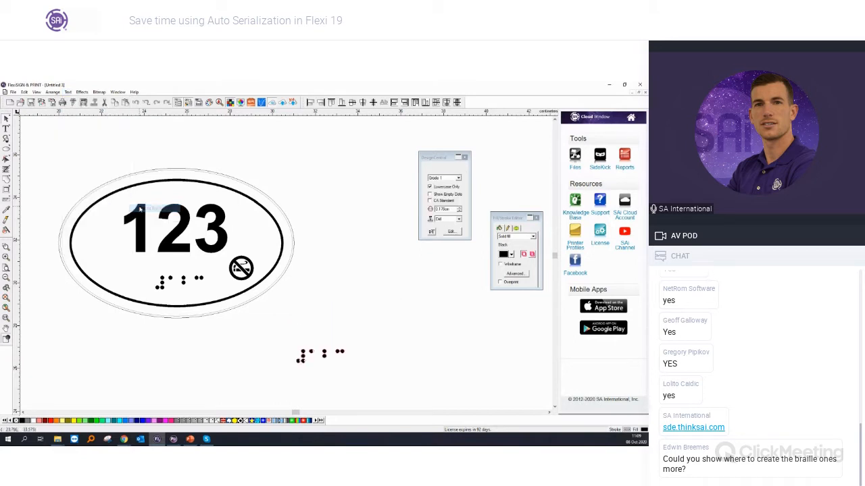
pyautogui.click(339, 353)
pyautogui.moveTo(339, 352); pyautogui.dragTo(340, 344)
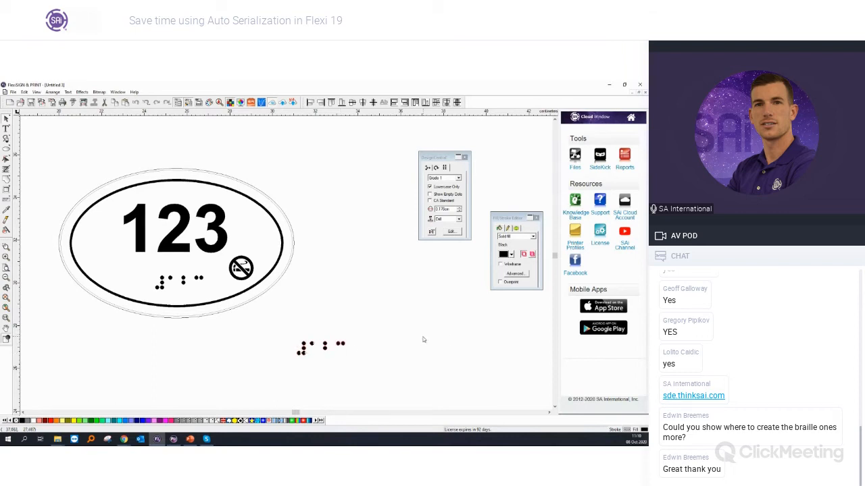
pyautogui.press('Delete')
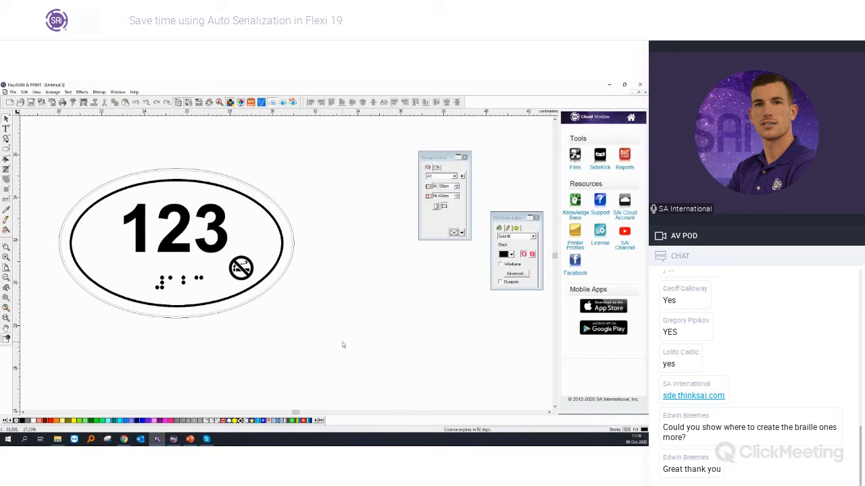
pyautogui.scroll(-1, 93, 265)
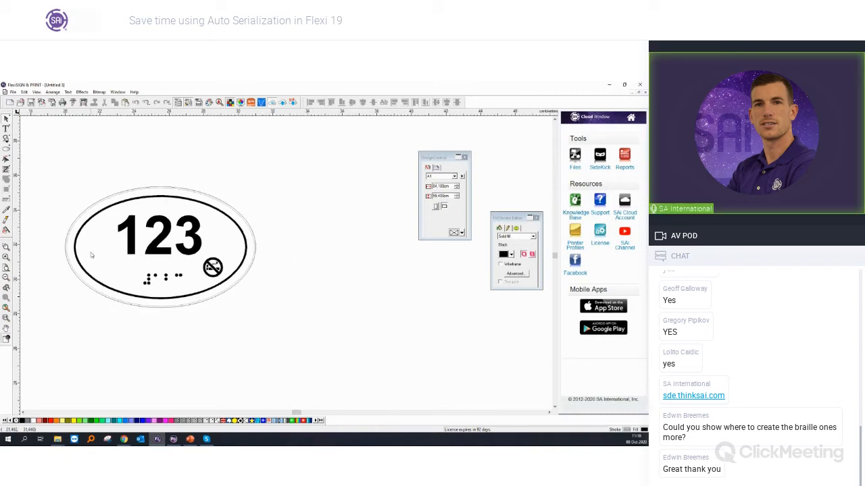
pyautogui.moveTo(47, 169); pyautogui.dragTo(320, 351)
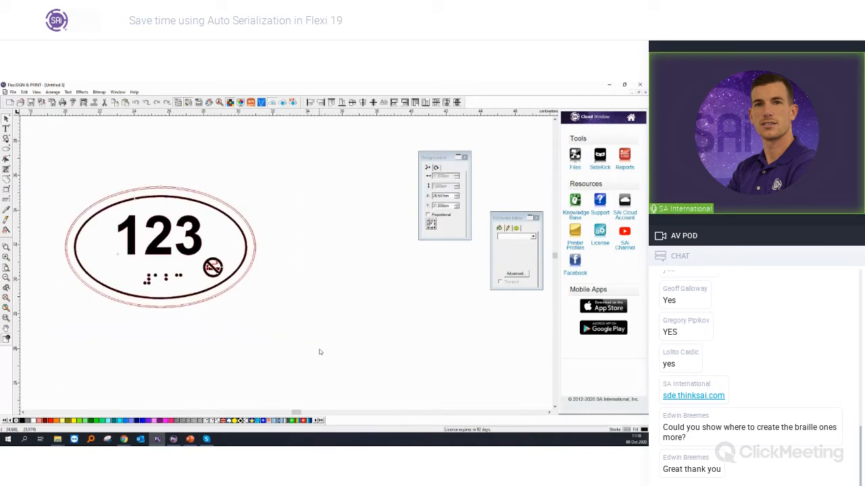
pyautogui.click(320, 351)
pyautogui.click(194, 230)
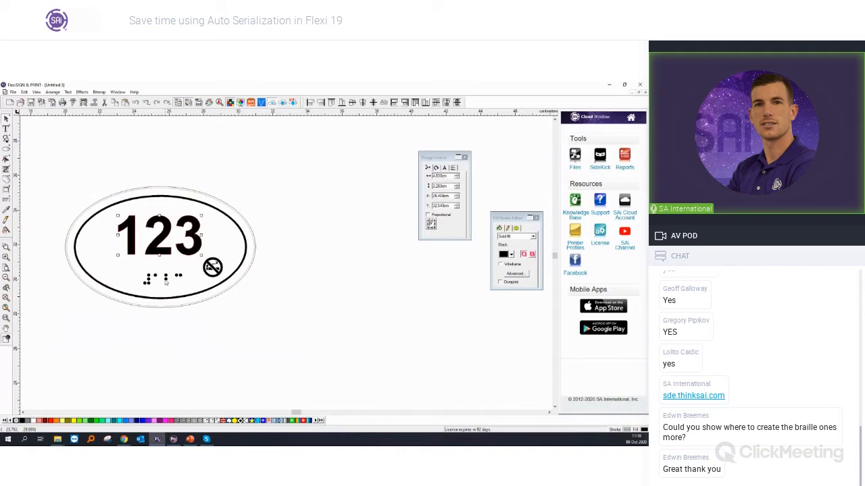
pyautogui.click(259, 325)
pyautogui.scroll(-1, 258, 326)
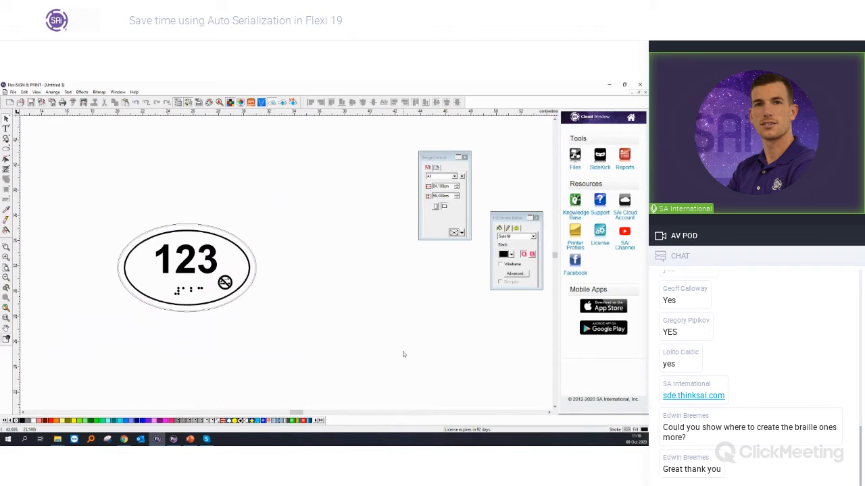
# Step: Start Auto Serialize on the complete 123 sign and clear the data file path in the layout settings
pyautogui.moveTo(295, 319); pyautogui.dragTo(81, 156)
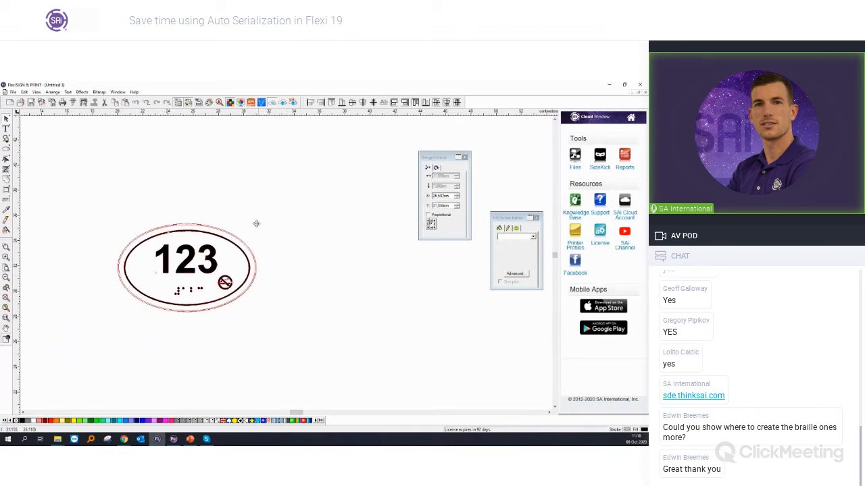
pyautogui.click(52, 92)
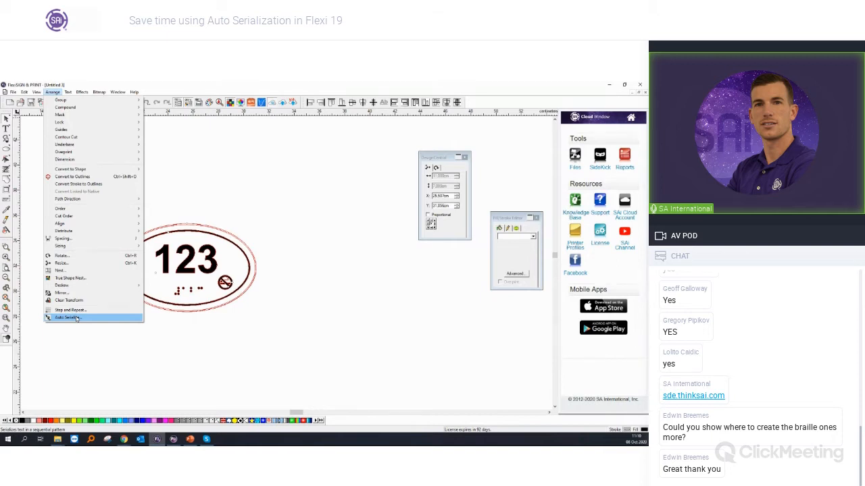
pyautogui.click(68, 318)
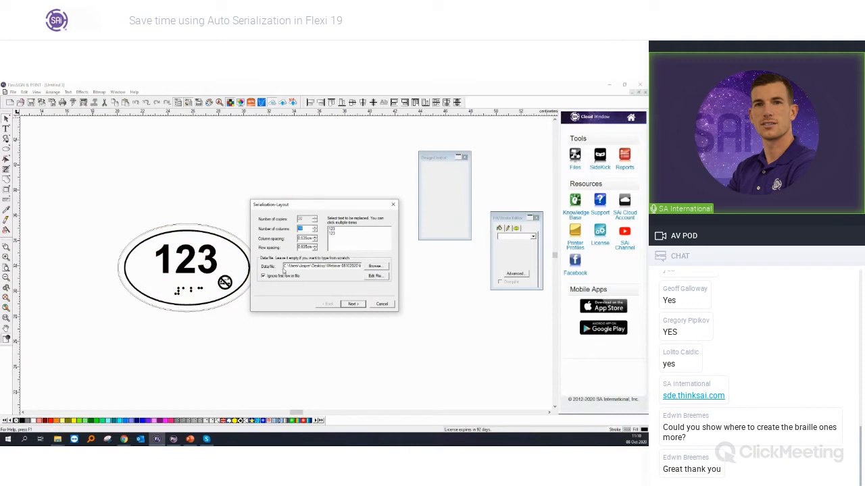
pyautogui.moveTo(284, 266); pyautogui.dragTo(400, 265)
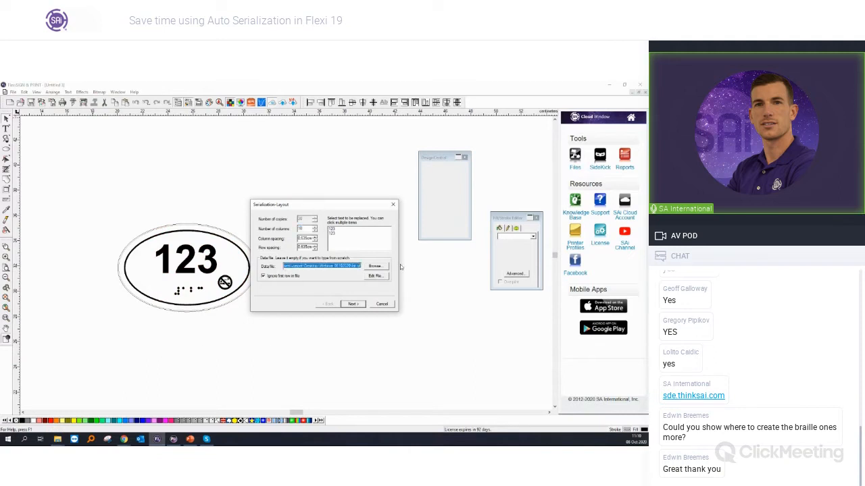
pyautogui.press('Delete')
pyautogui.click(349, 307)
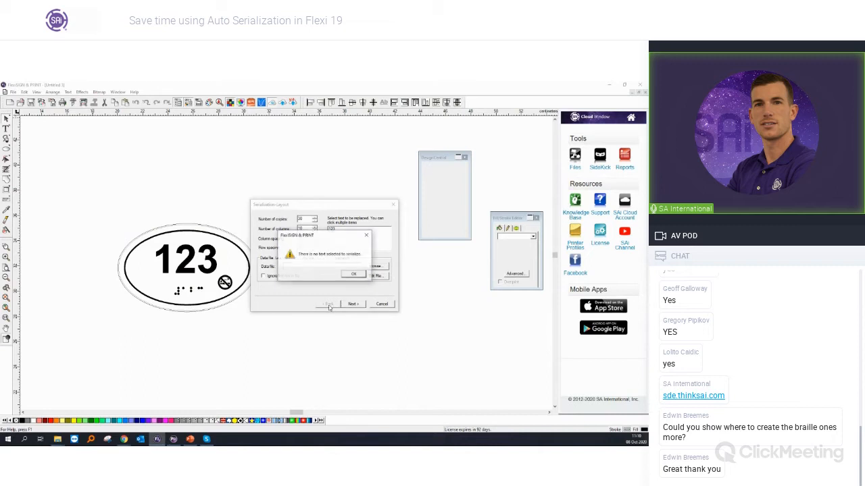
pyautogui.click(351, 275)
pyautogui.click(349, 305)
pyautogui.click(352, 276)
# Step: Set the serialization layout to 300 copies with column and row spacing of 0.5, and choose both 123 texts for replacement
pyautogui.moveTo(304, 212); pyautogui.dragTo(328, 237)
pyautogui.doubleClick(330, 246)
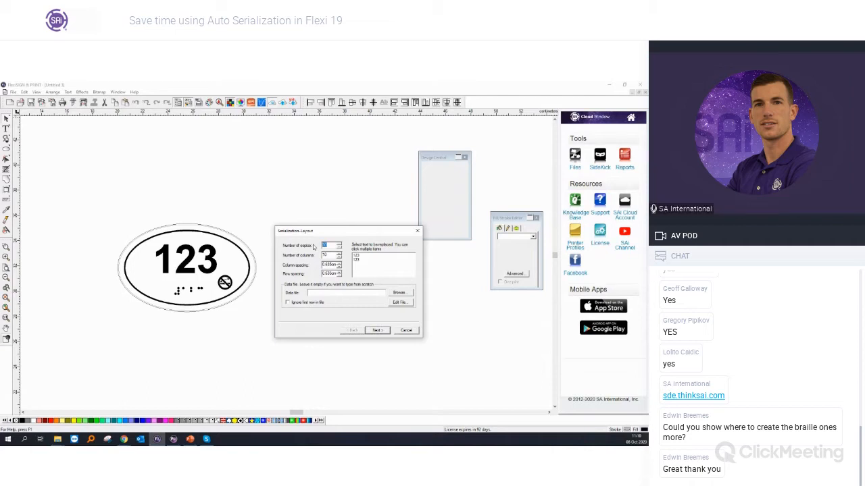
pyautogui.write('300')
pyautogui.press('Tab')
pyautogui.press('Tab')
pyautogui.write('0')
pyautogui.press('Tab')
pyautogui.write('0')
pyautogui.press('Tab')
pyautogui.click(362, 256)
pyautogui.click(362, 260)
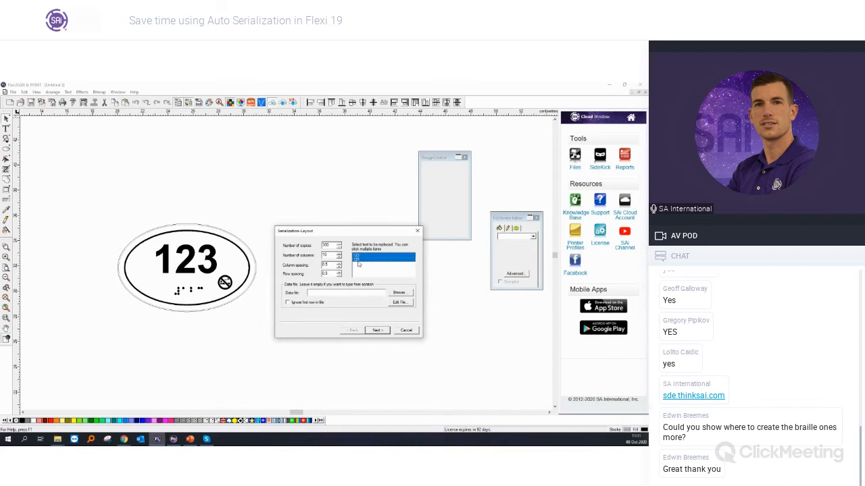
pyautogui.click(378, 330)
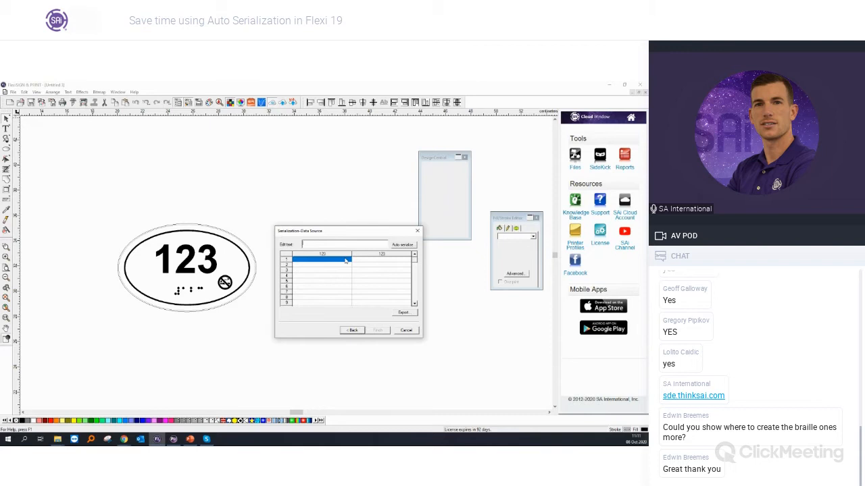
# Step: Auto-serialize the first 123 column numerically, starting at 001 with an increment of 1, and check the list through its end
pyautogui.click(404, 246)
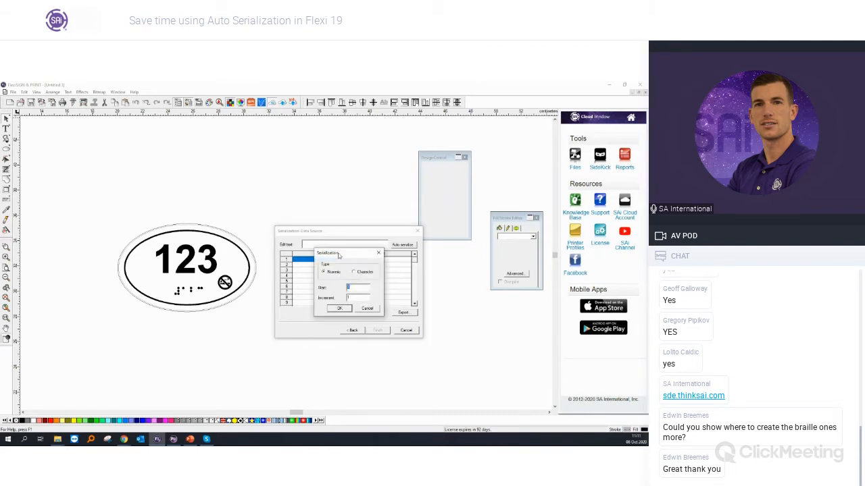
pyautogui.moveTo(338, 254); pyautogui.dragTo(340, 266)
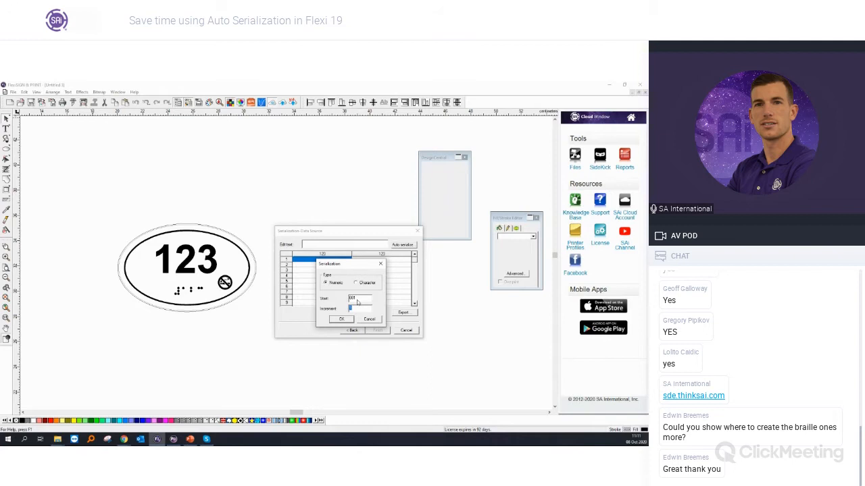
pyautogui.click(341, 318)
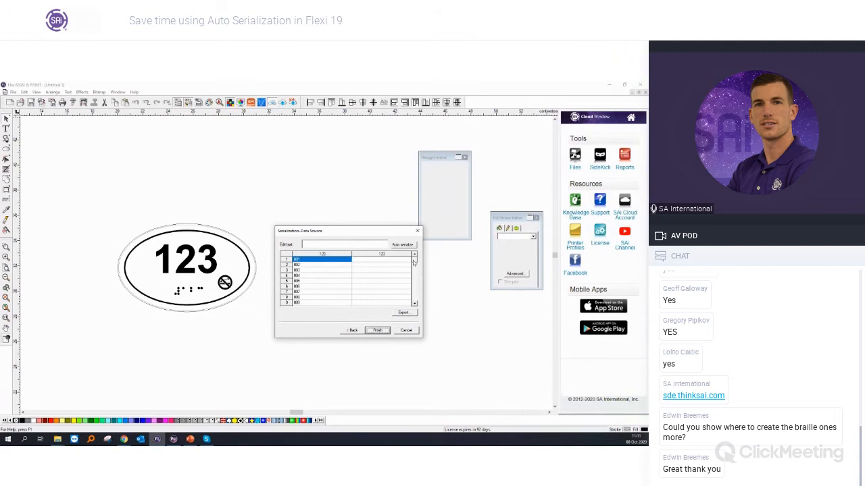
pyautogui.moveTo(415, 263); pyautogui.dragTo(416, 303)
pyautogui.click(301, 304)
pyautogui.moveTo(415, 302); pyautogui.dragTo(412, 247)
# Step: Auto-serialize the second 123 column numerically from 001 in increments of 1, and generate the serialized signs
pyautogui.click(396, 262)
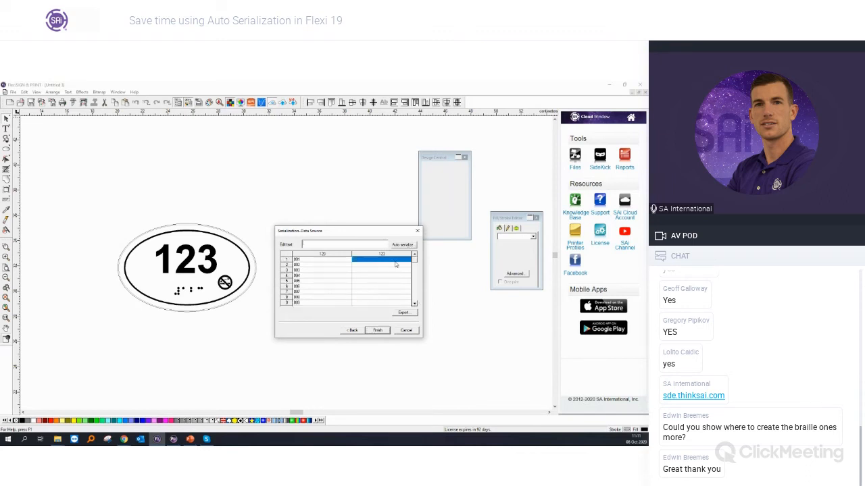
pyautogui.click(403, 245)
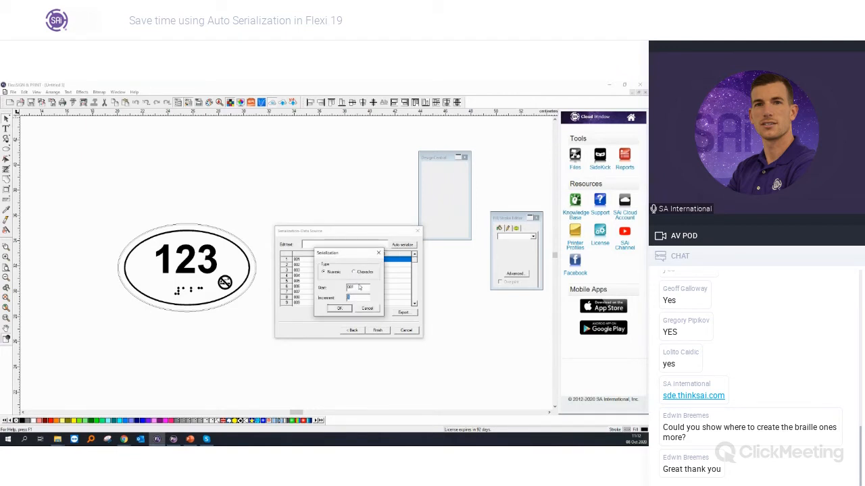
pyautogui.click(339, 308)
pyautogui.moveTo(414, 261)
pyautogui.mouseDown()
pyautogui.moveTo(416, 300)
pyautogui.moveTo(415, 257)
pyautogui.mouseUp()
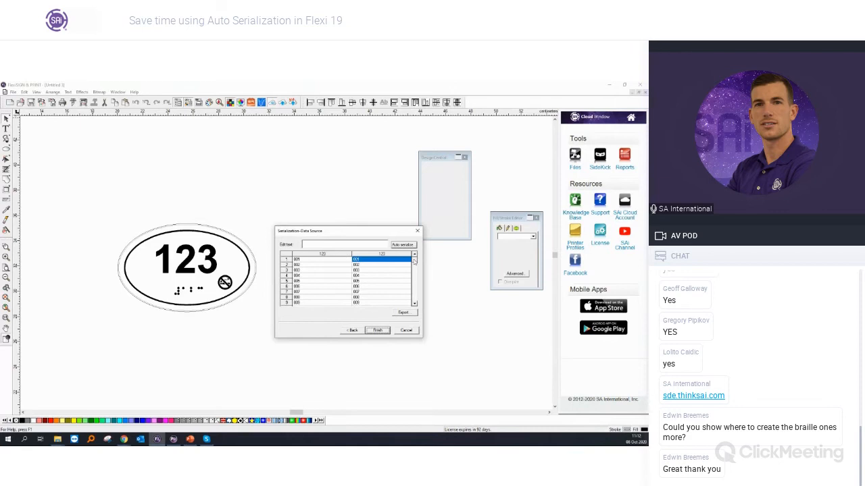
pyautogui.click(377, 330)
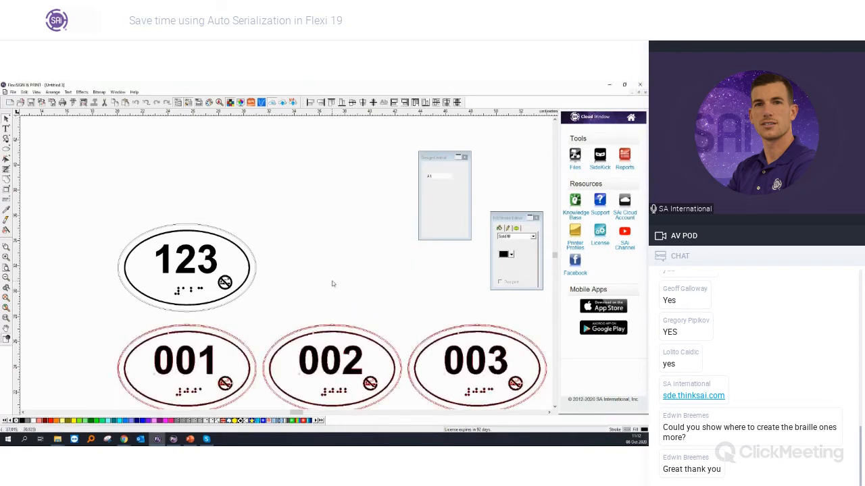
# Step: Examine the numbers and Braille text on the generated signs from the first row to the last, alongside the original sign
pyautogui.scroll(-5, 332, 283)
pyautogui.scroll(-1, 332, 284)
pyautogui.scroll(-3, 407, 347)
pyautogui.scroll(-5, 407, 347)
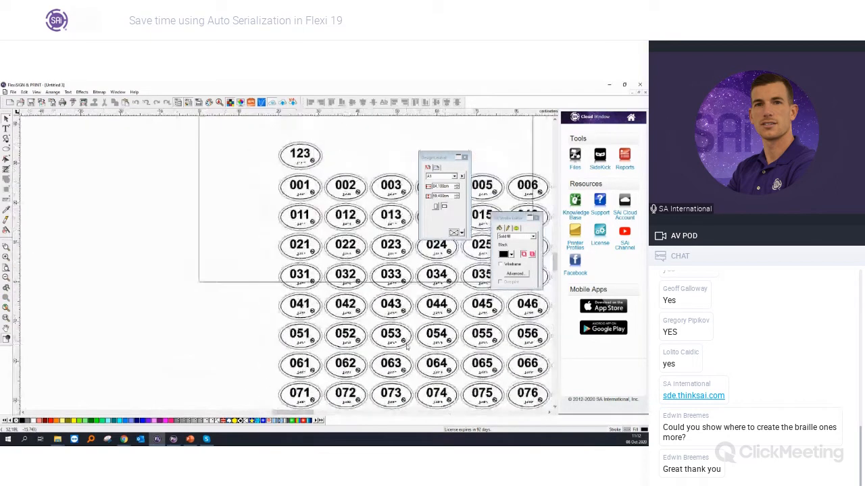
pyautogui.hscroll(2, 327, 414)
pyautogui.scroll(-6, 399, 365)
pyautogui.scroll(3, 399, 364)
pyautogui.scroll(4, 400, 366)
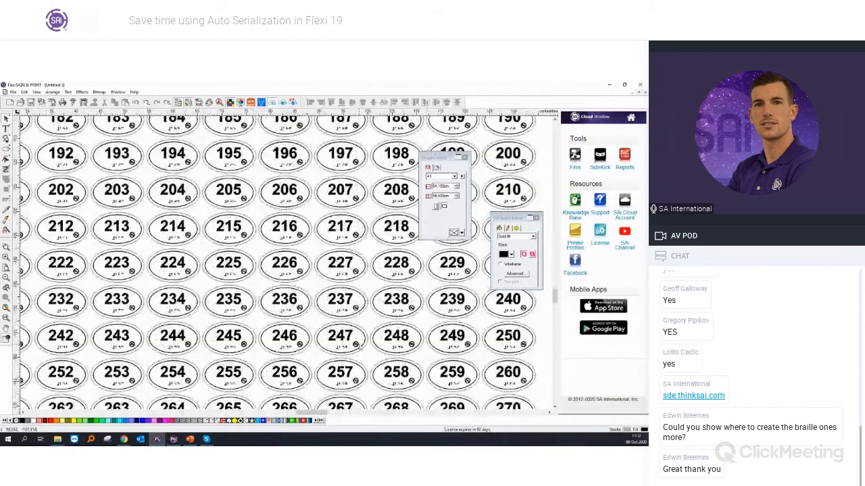
pyautogui.scroll(-5, 360, 347)
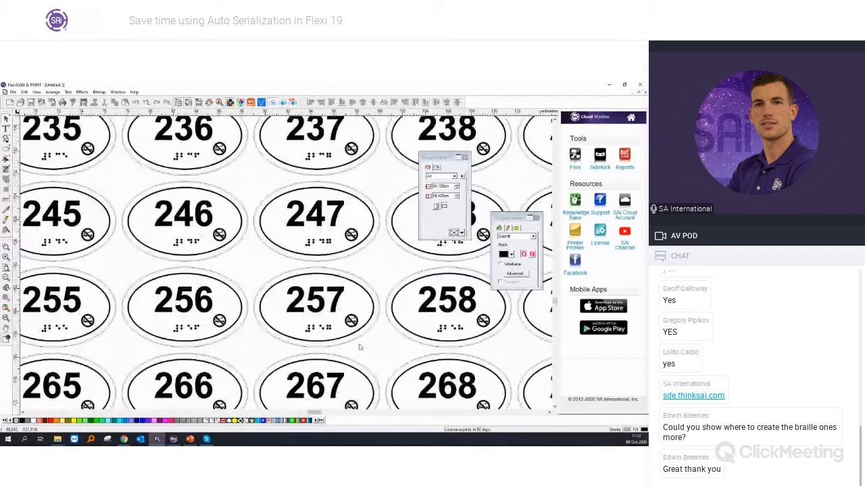
pyautogui.scroll(-4, 360, 347)
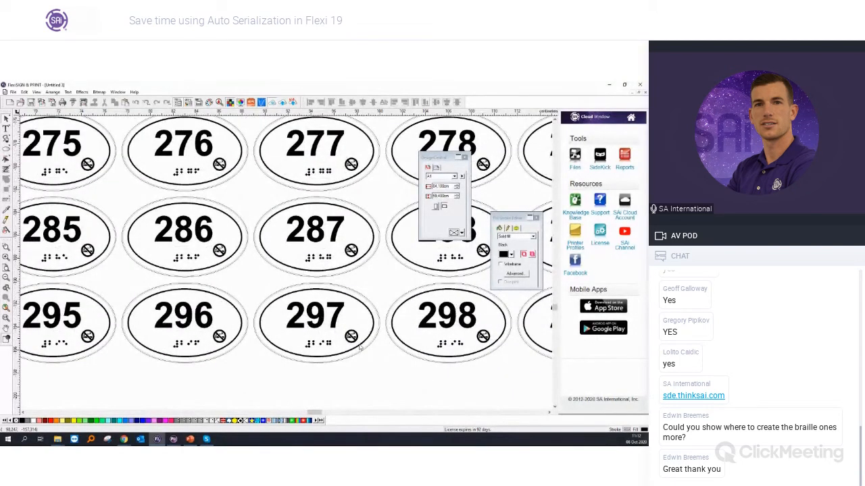
pyautogui.scroll(-2, 333, 324)
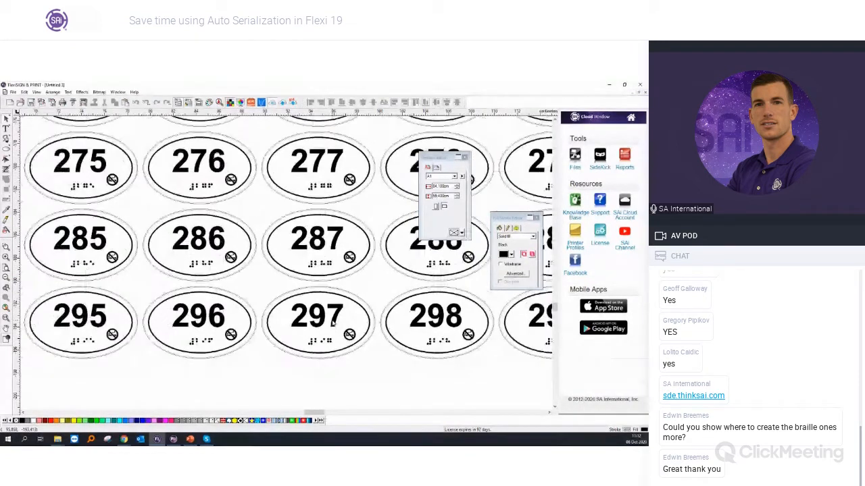
pyautogui.scroll(-6, 333, 323)
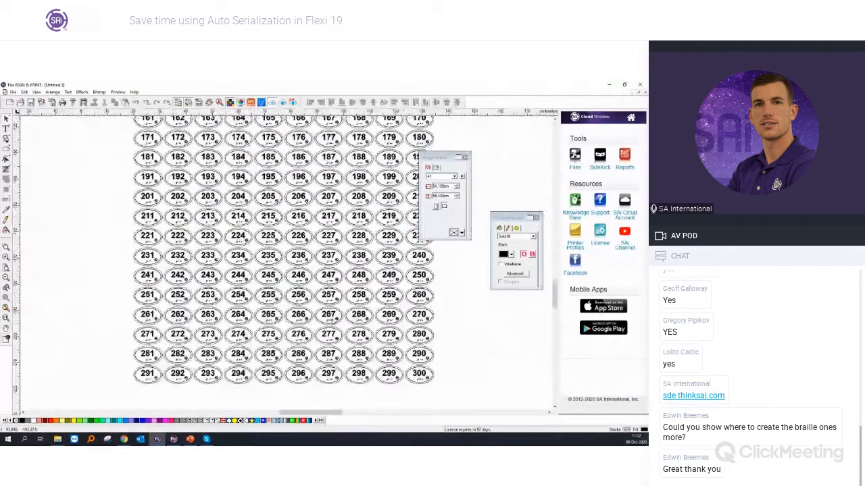
pyautogui.scroll(10, 332, 323)
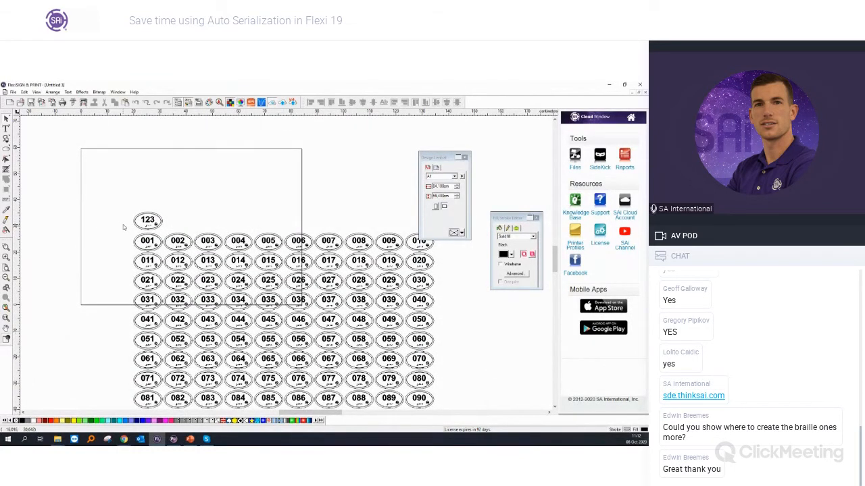
pyautogui.scroll(4, 137, 219)
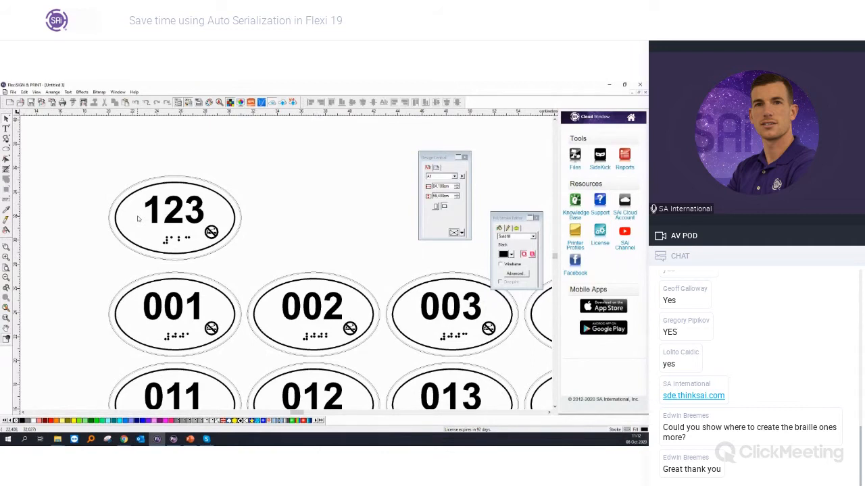
pyautogui.scroll(-2, 137, 219)
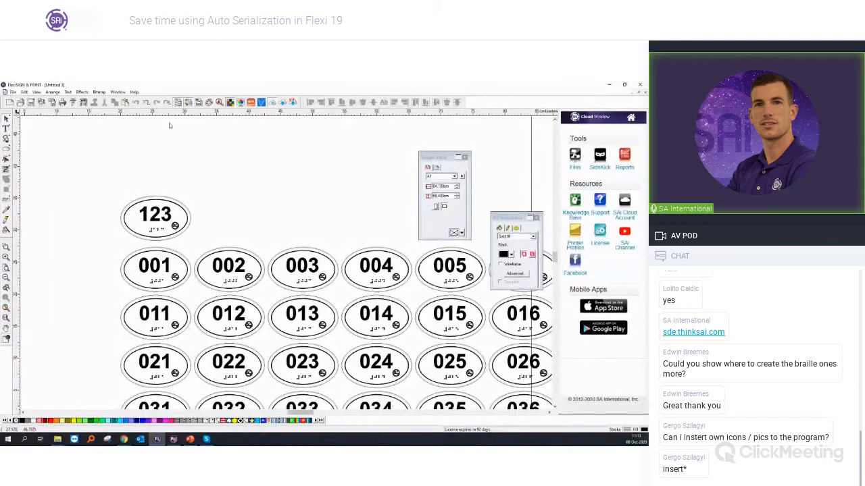
# Step: Import the EPS no-smoking symbol, place it above the signs and enlarge it to about 5.8 cm wide
pyautogui.click(11, 92)
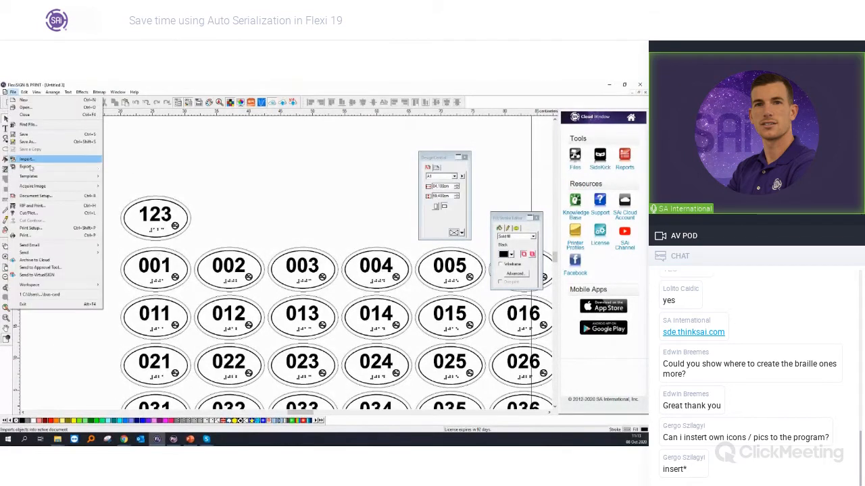
pyautogui.click(41, 169)
pyautogui.doubleClick(204, 189)
pyautogui.click(236, 146)
pyautogui.scroll(5, 236, 135)
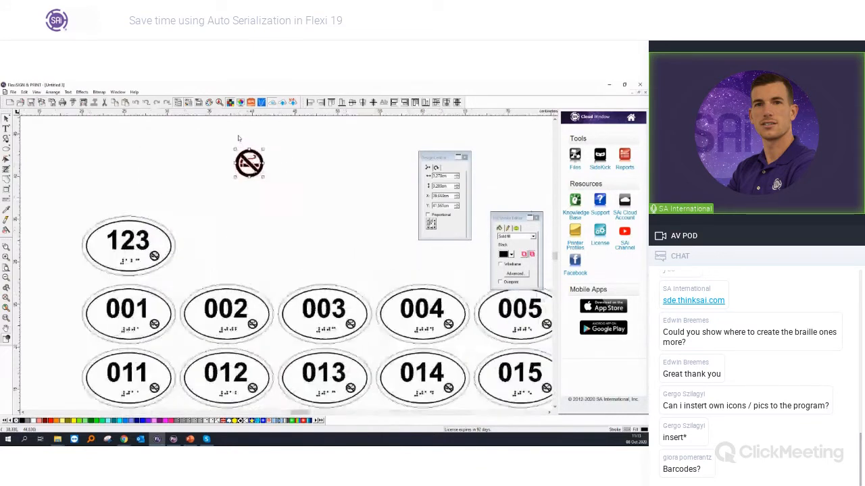
pyautogui.moveTo(306, 244); pyautogui.dragTo(358, 296)
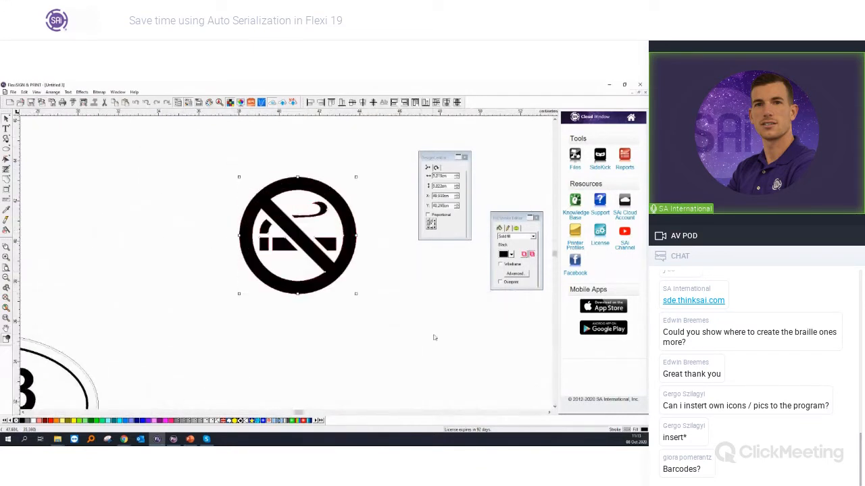
pyautogui.click(434, 338)
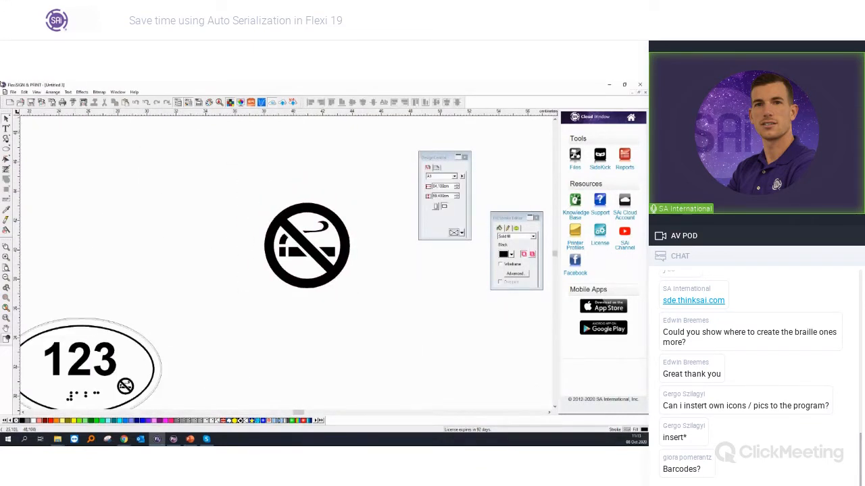
# Step: Examine the file formats supported for import, and leave the import dialog without importing anything
pyautogui.click(13, 94)
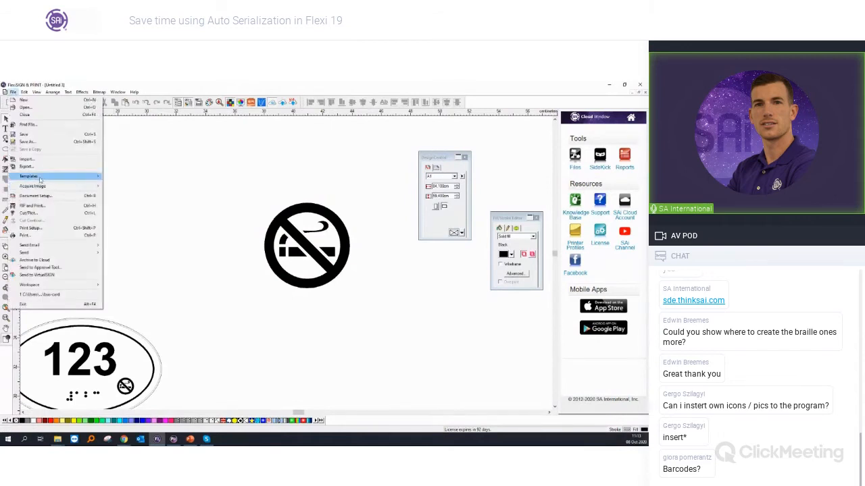
pyautogui.click(27, 159)
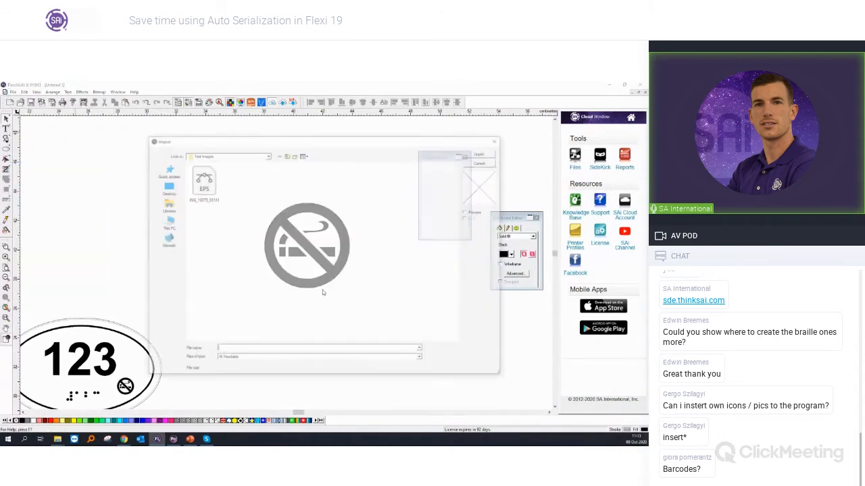
pyautogui.click(280, 362)
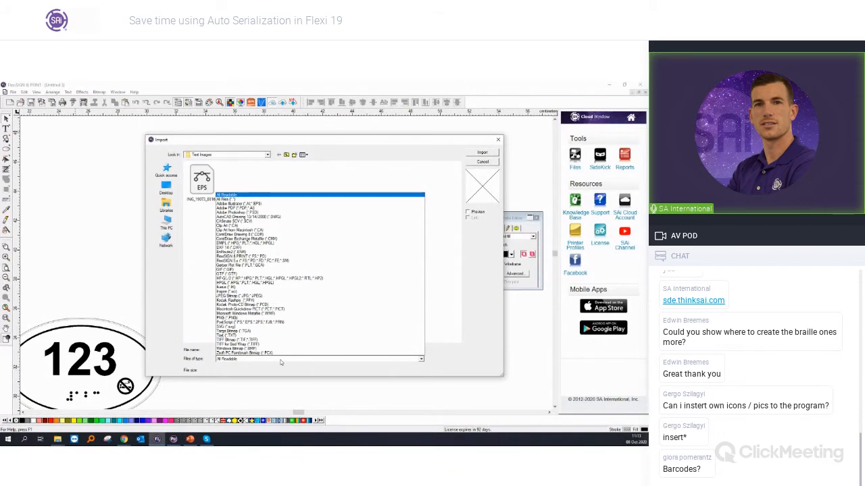
pyautogui.click(498, 139)
pyautogui.click(498, 139)
# Step: Delete the large imported no-smoking symbol above the signs
pyautogui.moveTo(190, 186); pyautogui.dragTo(312, 358)
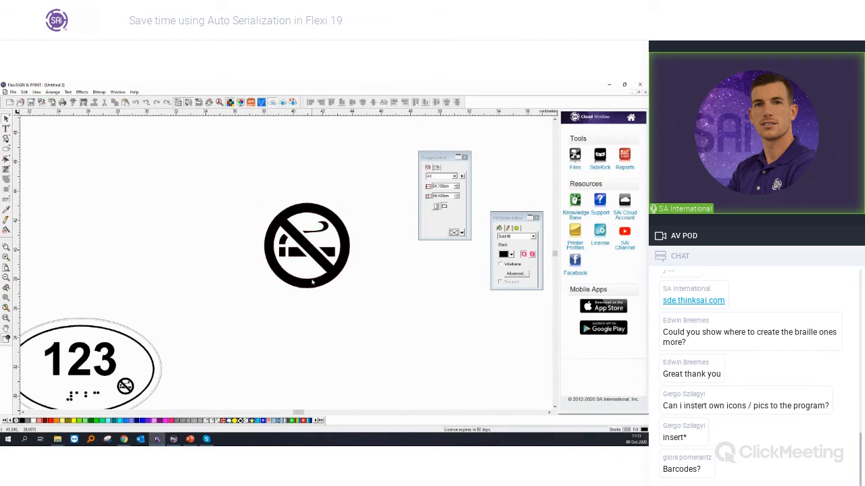
pyautogui.scroll(-2, 238, 185)
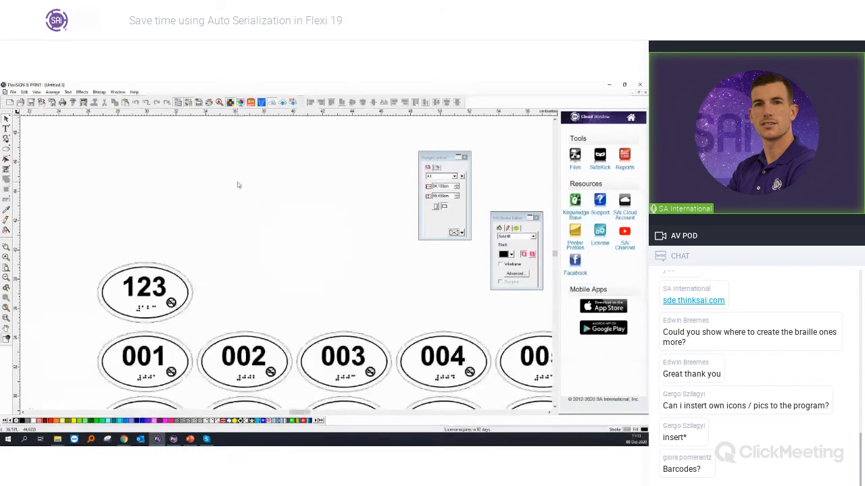
pyautogui.scroll(-2, 237, 184)
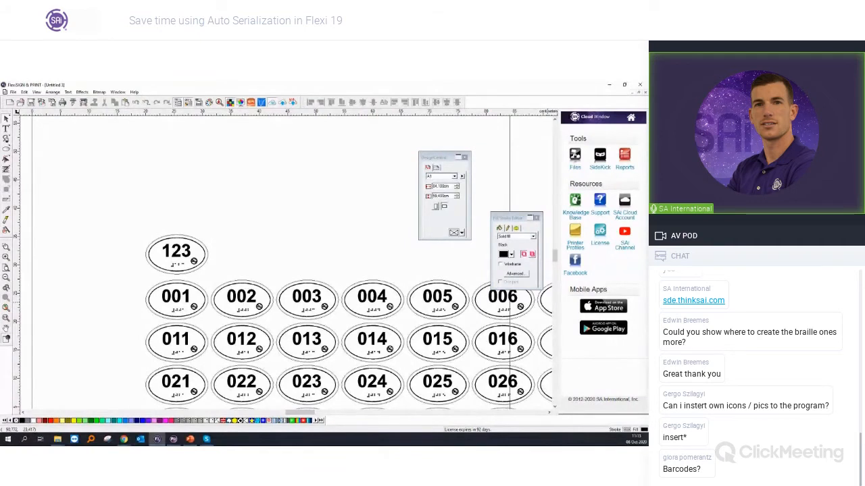
# Step: Copy the 123 number to the empty area above the original sign and convert the copy to Barcode 39
pyautogui.click(194, 249)
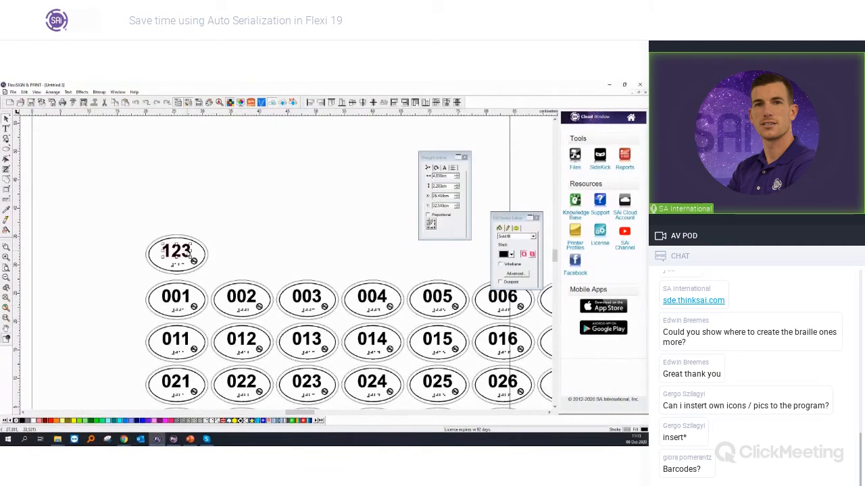
pyautogui.moveTo(188, 254); pyautogui.dragTo(192, 191)
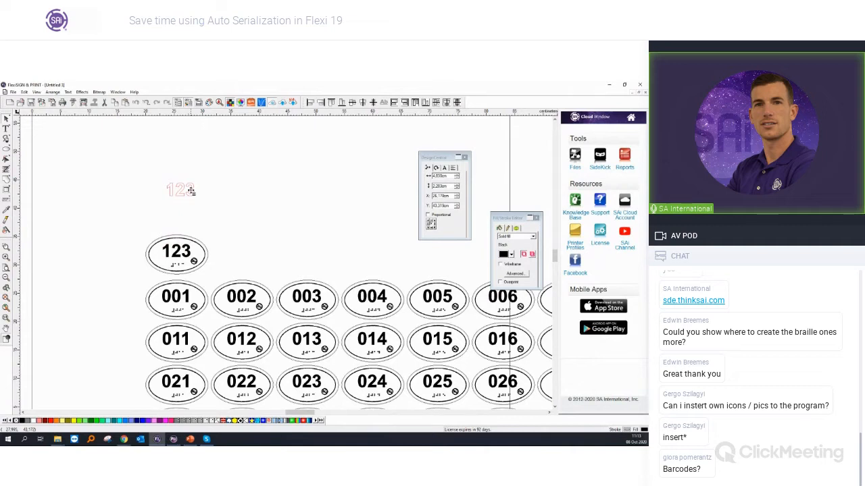
pyautogui.moveTo(192, 191); pyautogui.dragTo(192, 190)
pyautogui.scroll(3, 124, 153)
pyautogui.click(68, 92)
pyautogui.moveTo(82, 217)
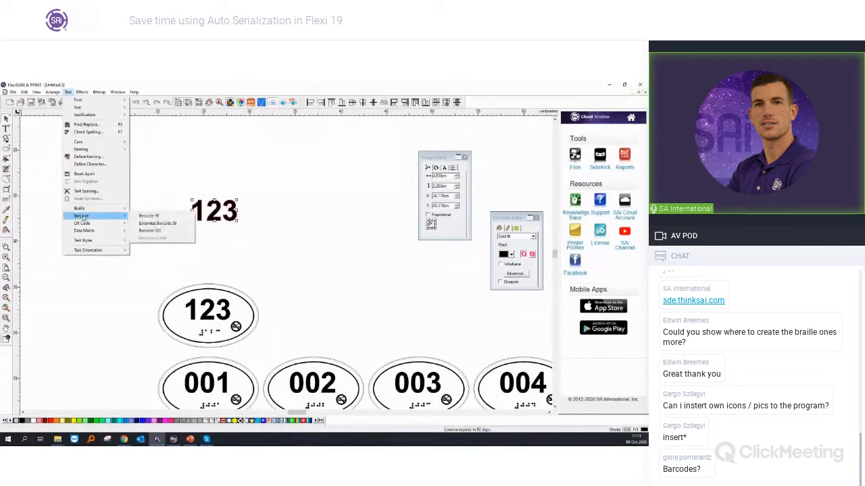
pyautogui.click(148, 216)
pyautogui.scroll(2, 237, 223)
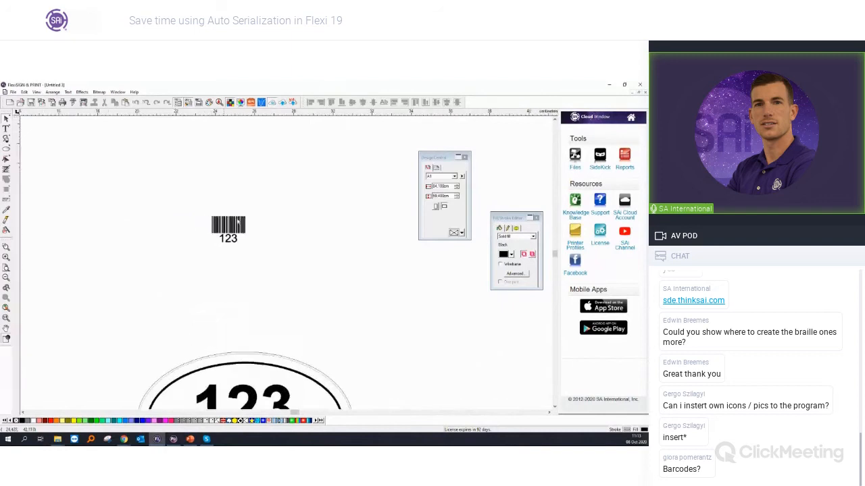
pyautogui.scroll(2, 233, 225)
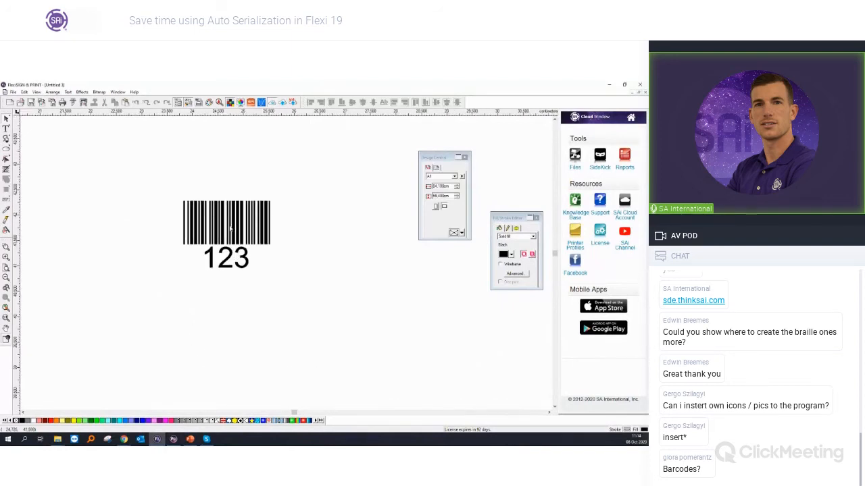
# Step: Check which barcode conversion options are offered for the 123 barcode
pyautogui.click(229, 228)
pyautogui.click(68, 92)
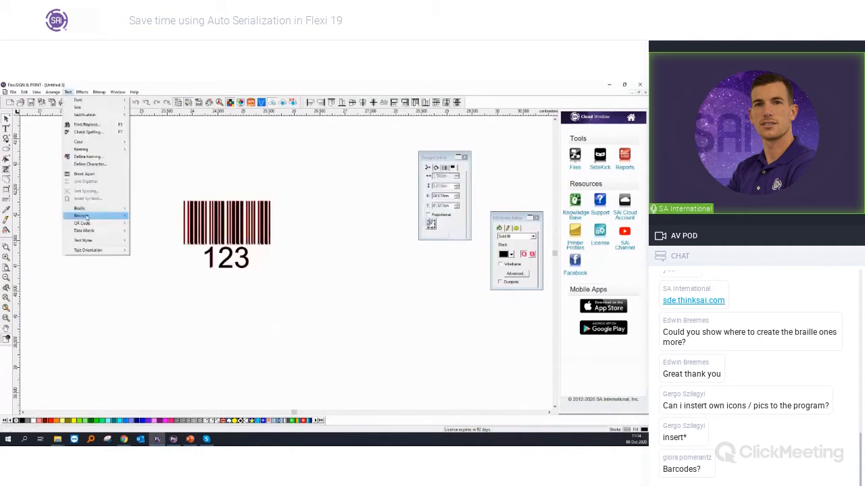
pyautogui.moveTo(84, 216)
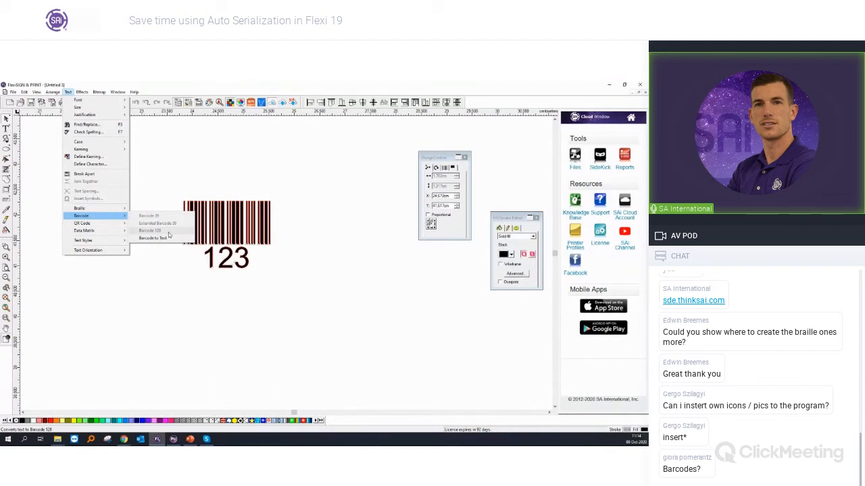
pyautogui.click(252, 326)
pyautogui.click(252, 326)
# Step: Delete the 123 barcode above the original sign
pyautogui.click(249, 240)
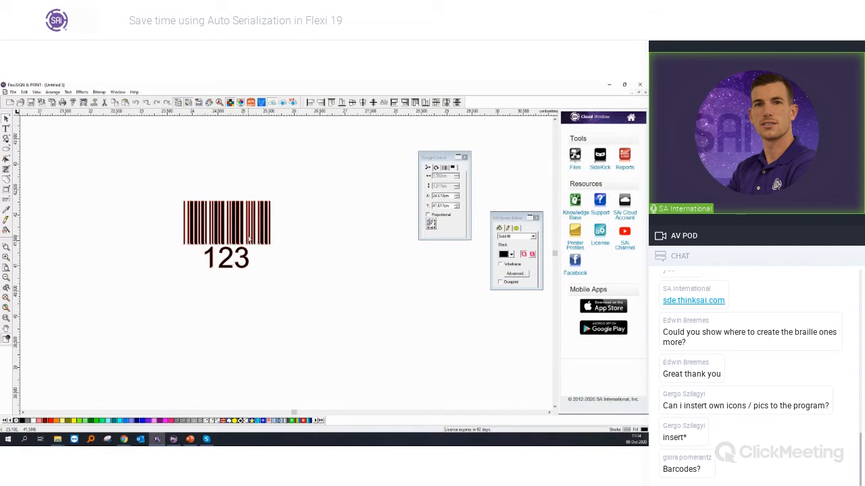
pyautogui.press('Delete')
pyautogui.scroll(-5, 205, 219)
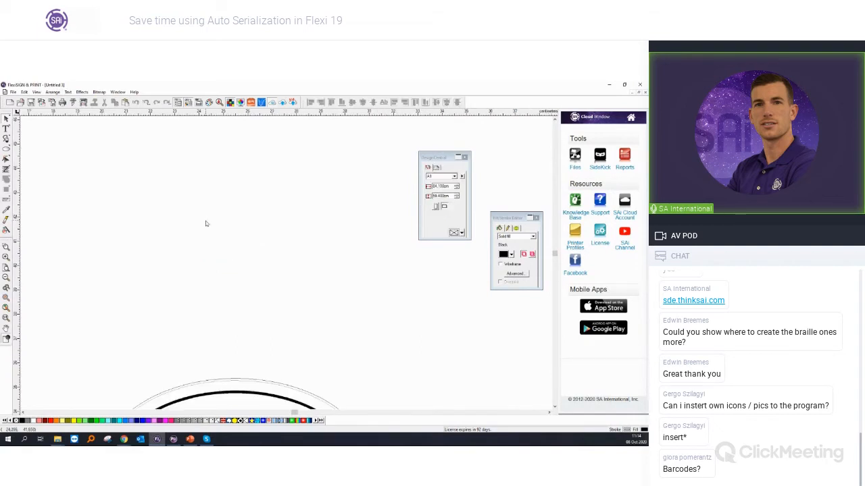
pyautogui.scroll(-5, 208, 223)
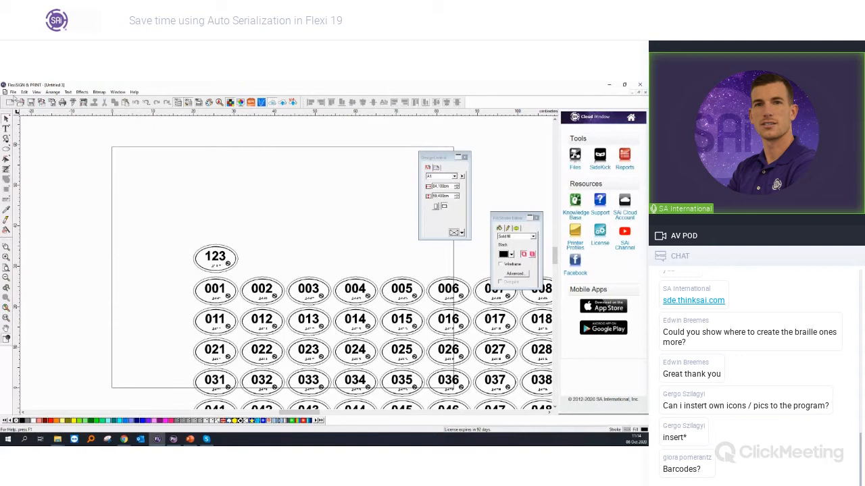
# Step: Create a new document and add the text A near the middle of the page
pyautogui.click(12, 92)
pyautogui.click(20, 100)
pyautogui.click(6, 128)
pyautogui.click(192, 220)
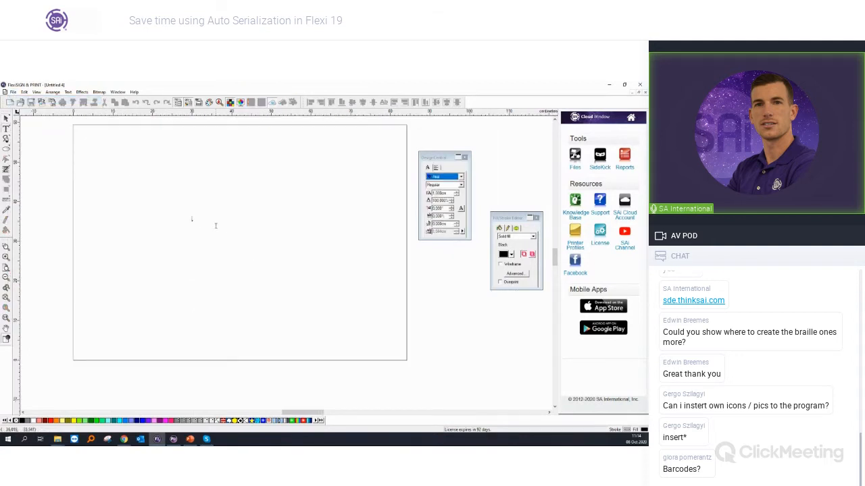
pyautogui.write('A')
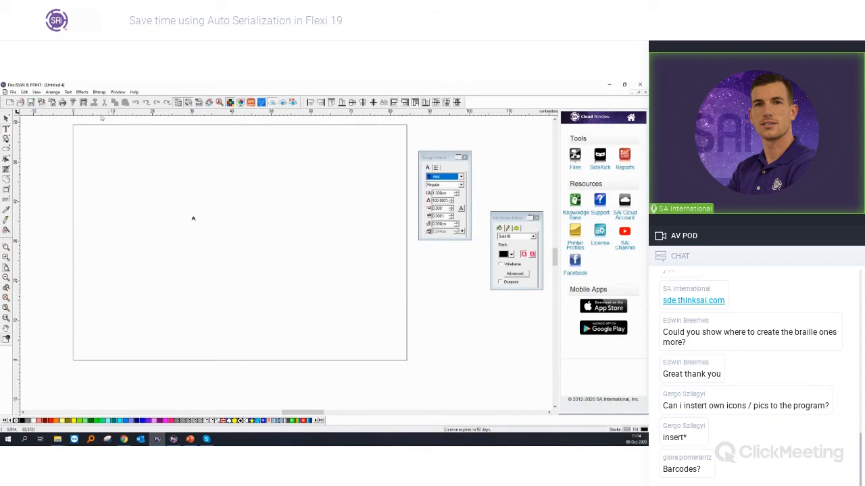
# Step: Enlarge the letter A to about 7.9 cm wide and 8.5 cm high
pyautogui.click(6, 119)
pyautogui.click(192, 218)
pyautogui.moveTo(196, 224); pyautogui.dragTo(224, 250)
# Step: Auto-serialize the letter A by character, starting at A with an increment of 1, and generate the copies
pyautogui.click(52, 92)
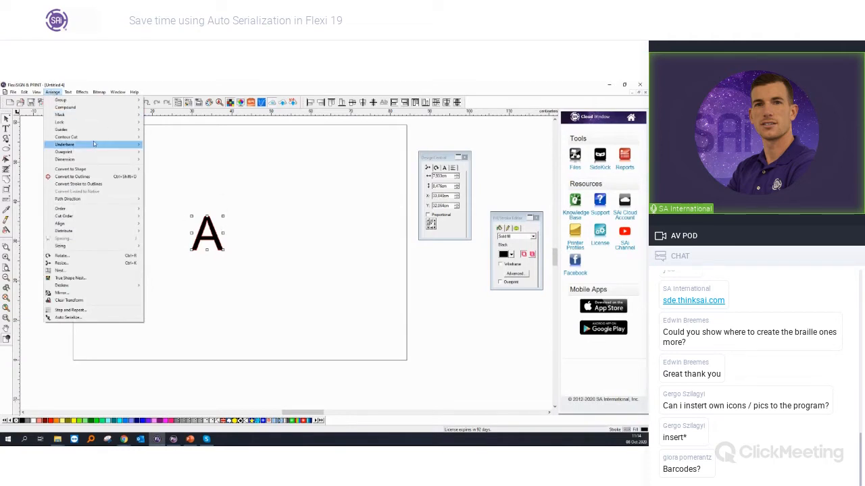
pyautogui.click(92, 320)
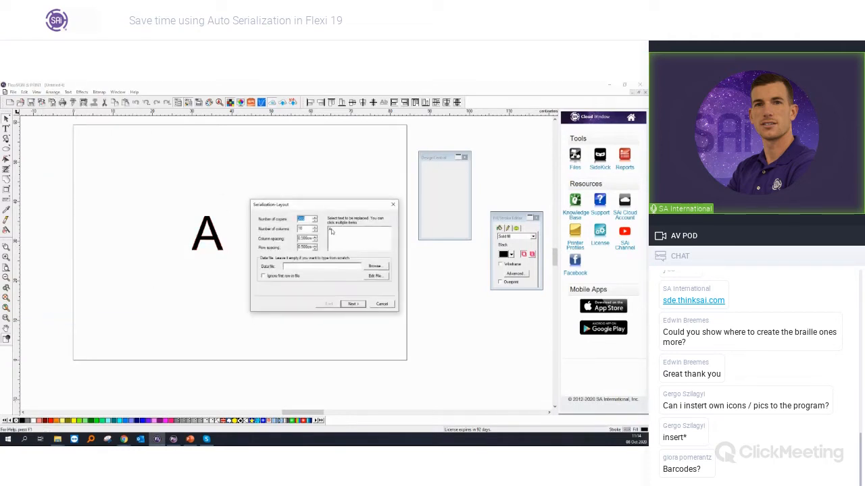
pyautogui.click(331, 230)
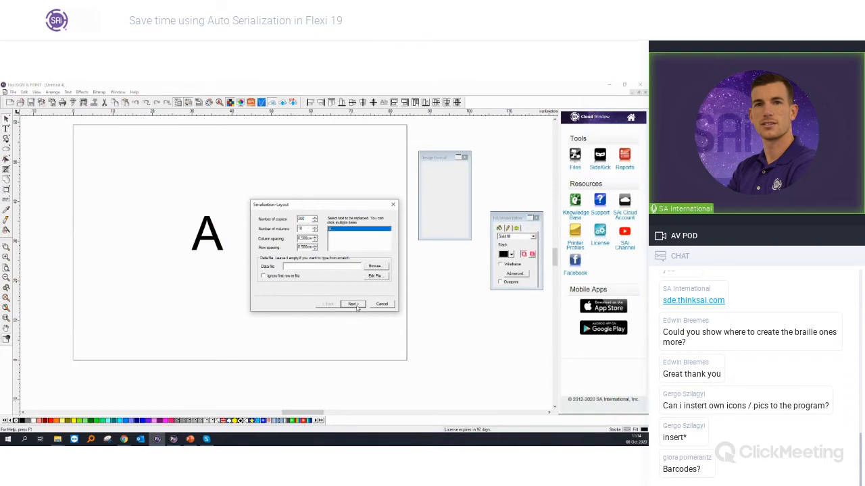
pyautogui.click(353, 304)
pyautogui.click(378, 218)
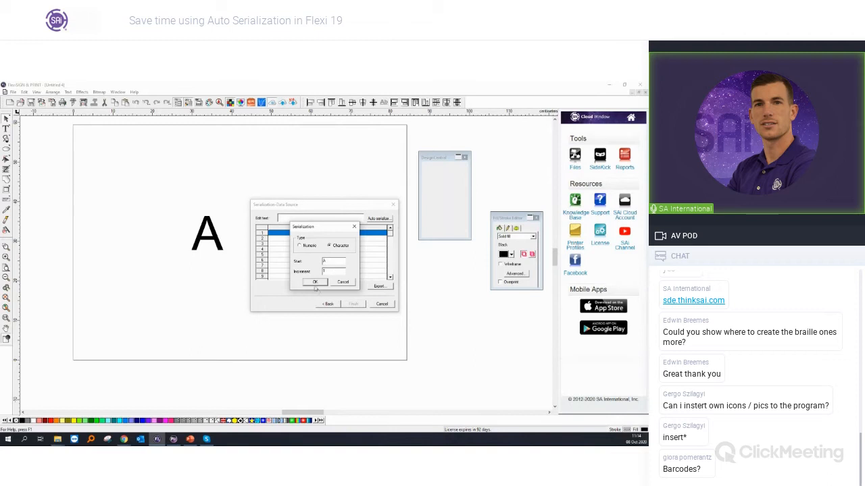
pyautogui.click(316, 283)
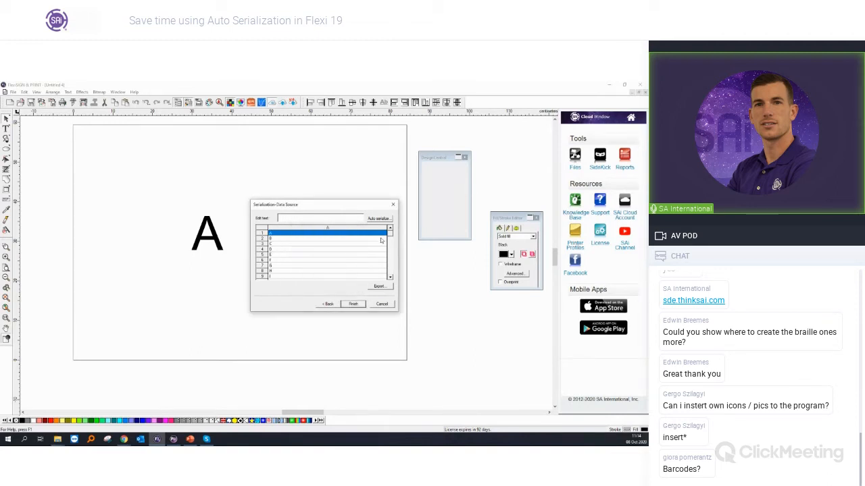
pyautogui.moveTo(389, 269); pyautogui.dragTo(390, 230)
pyautogui.click(354, 304)
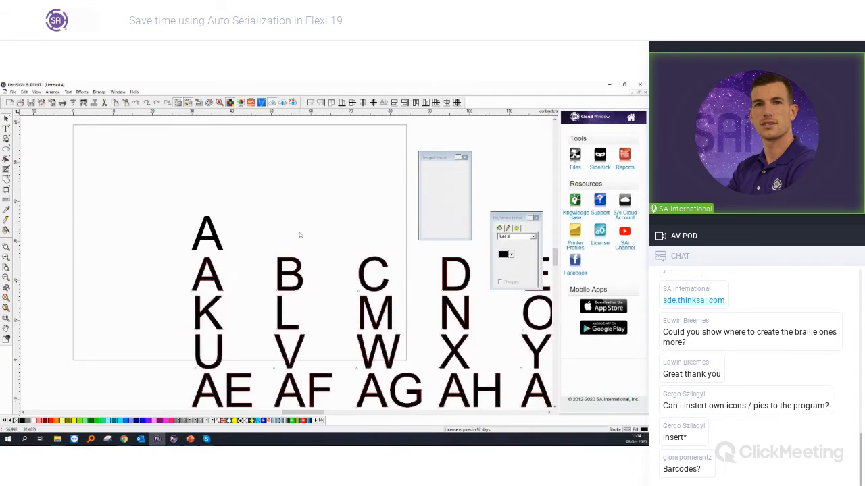
# Step: Examine the generated letter sequence down to its last row and back up to the first
pyautogui.scroll(-2, 304, 247)
pyautogui.scroll(-6, 305, 254)
pyautogui.scroll(-3, 488, 381)
pyautogui.scroll(4, 487, 382)
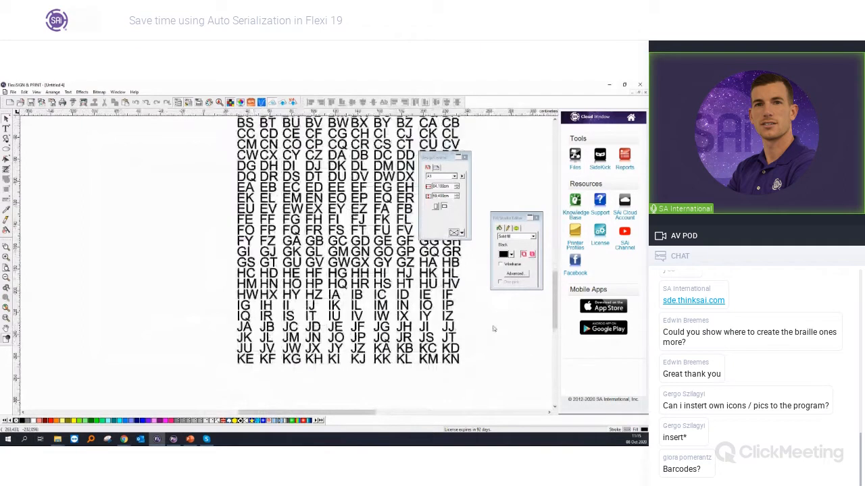
pyautogui.scroll(2, 302, 307)
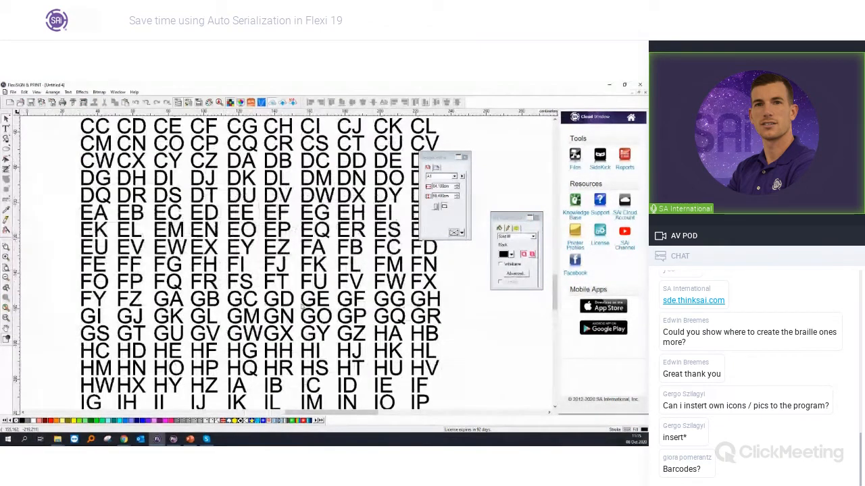
pyautogui.scroll(1, 321, 305)
pyautogui.scroll(3, 321, 305)
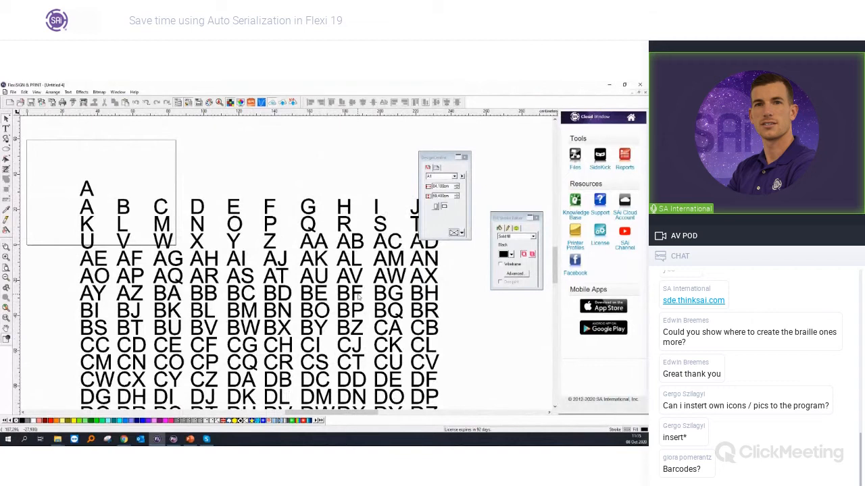
# Step: Delete the serialized letters and the original letter A
pyautogui.click(280, 320)
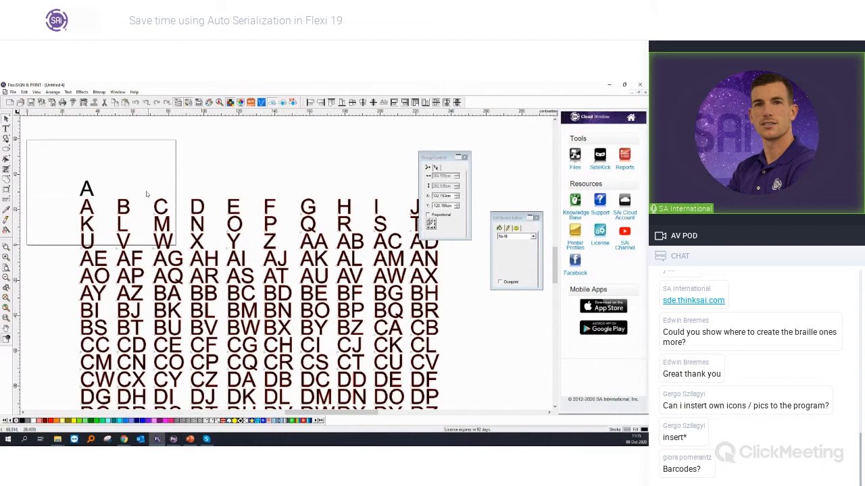
pyautogui.press('Delete')
pyautogui.scroll(2, 37, 173)
pyautogui.click(115, 206)
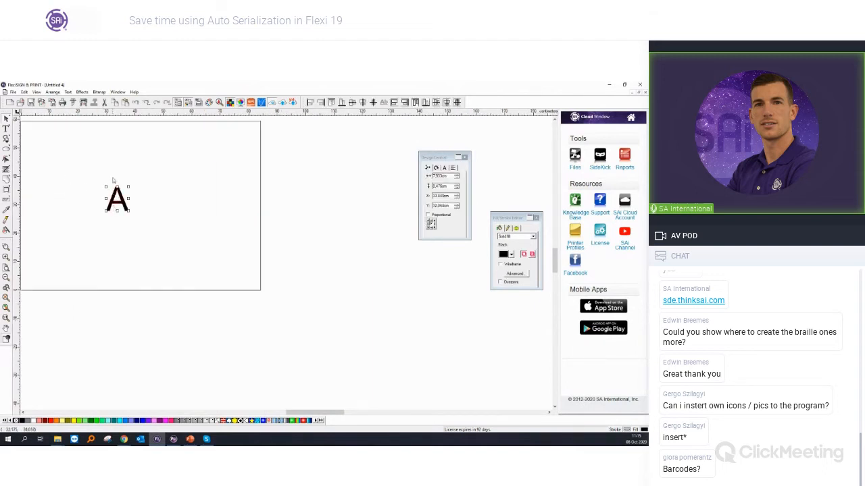
pyautogui.press('Delete')
# Step: Return to the open document containing the numbered oval signs
pyautogui.click(117, 92)
pyautogui.click(131, 146)
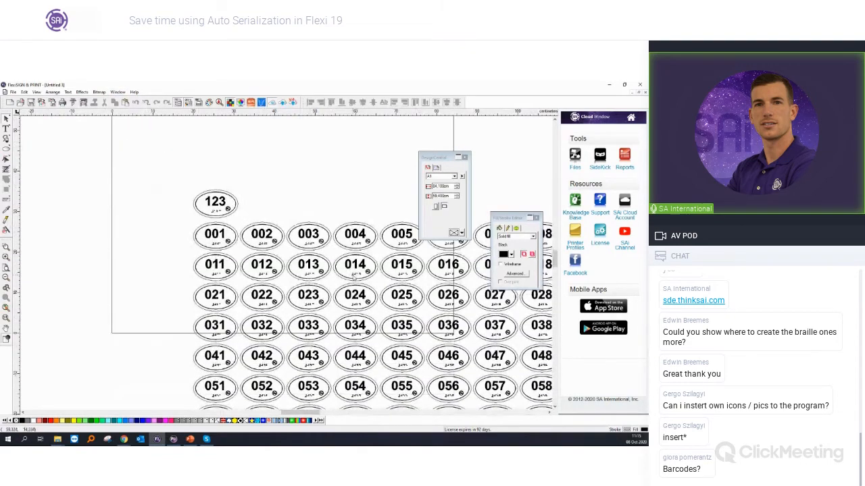
pyautogui.scroll(2, 354, 277)
# Step: Show the presentation slide with the business card example, return to Flexi, and open the recent file bus-card
pyautogui.click(191, 440)
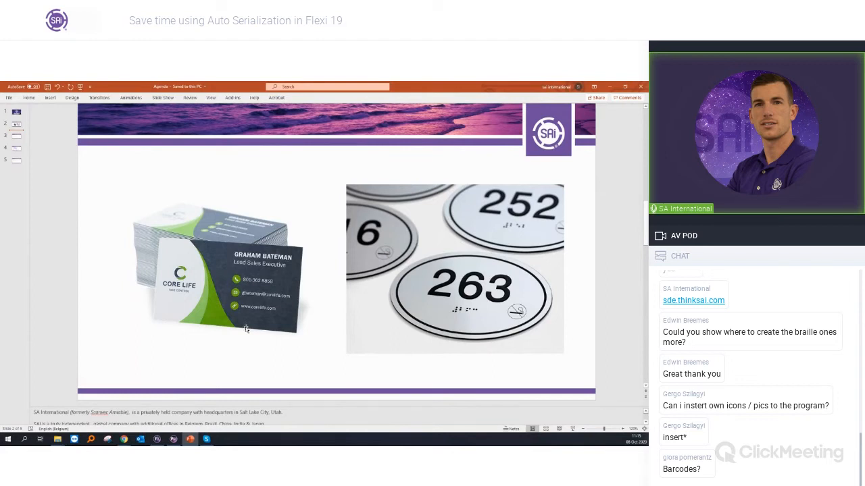
pyautogui.click(156, 439)
pyautogui.click(13, 92)
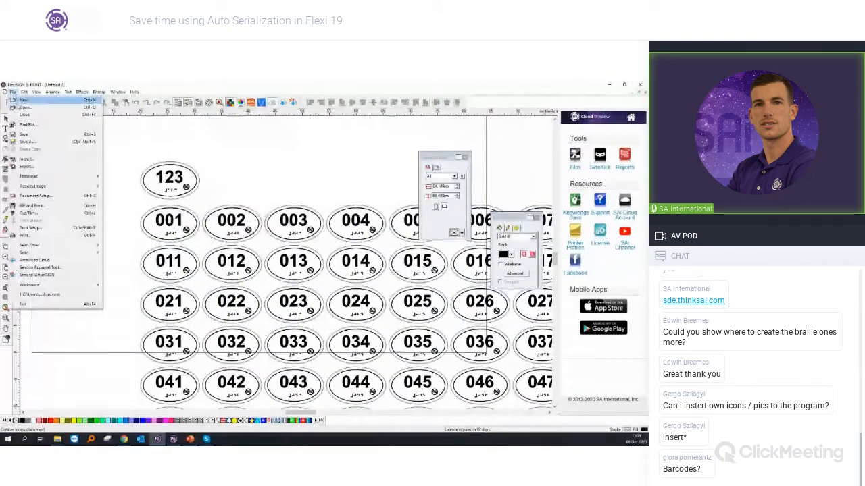
pyautogui.click(39, 295)
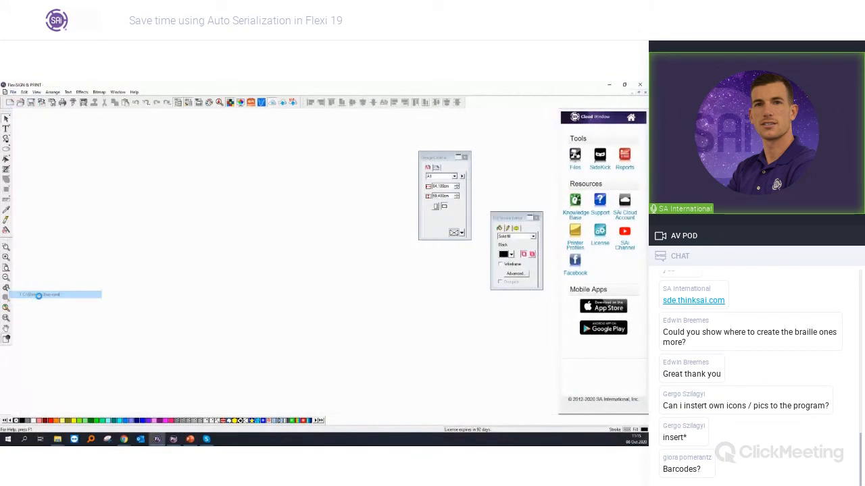
# Step: Enlarge the business card in view and move the DesignCentral and Fill/Stroke Editor windows clear of the artwork
pyautogui.scroll(5, 287, 266)
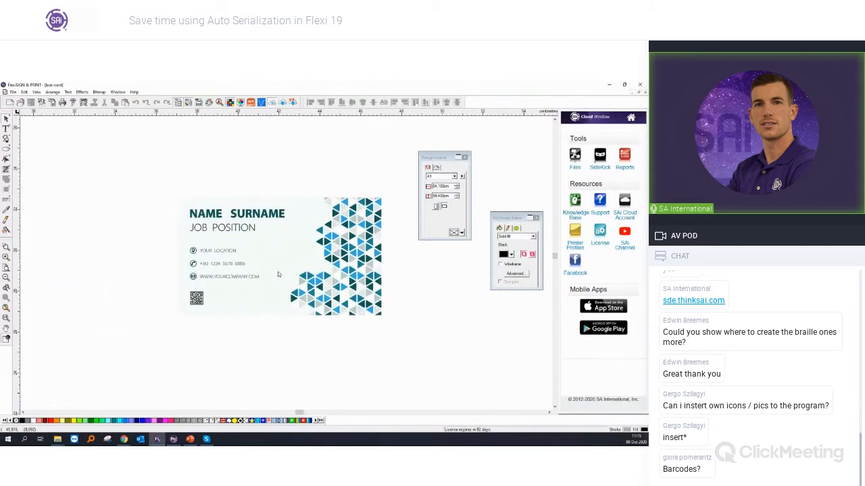
pyautogui.scroll(2, 278, 274)
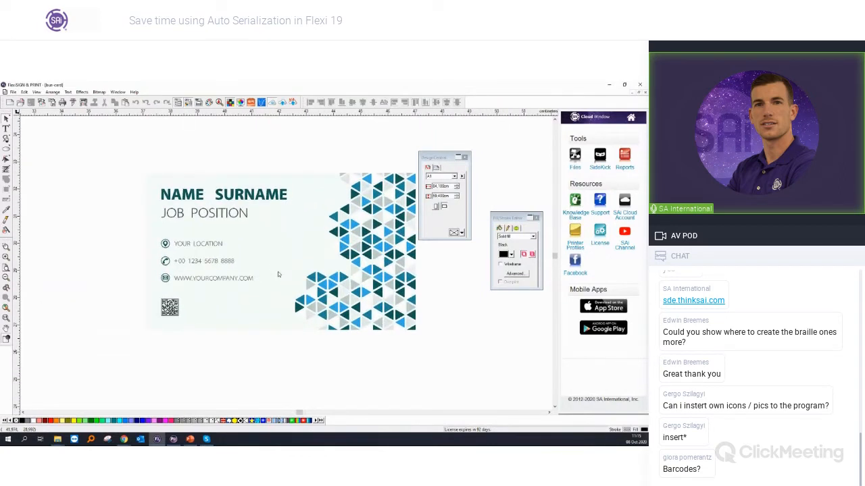
pyautogui.moveTo(435, 158); pyautogui.dragTo(511, 125)
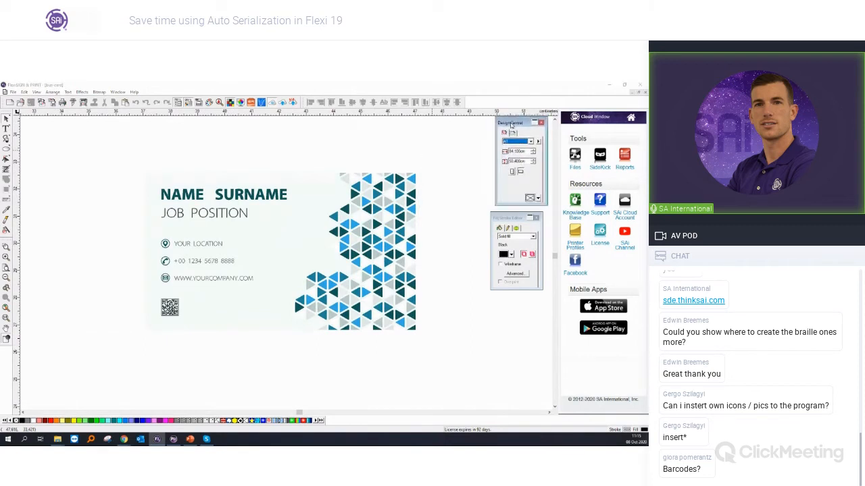
pyautogui.moveTo(514, 217); pyautogui.dragTo(517, 219)
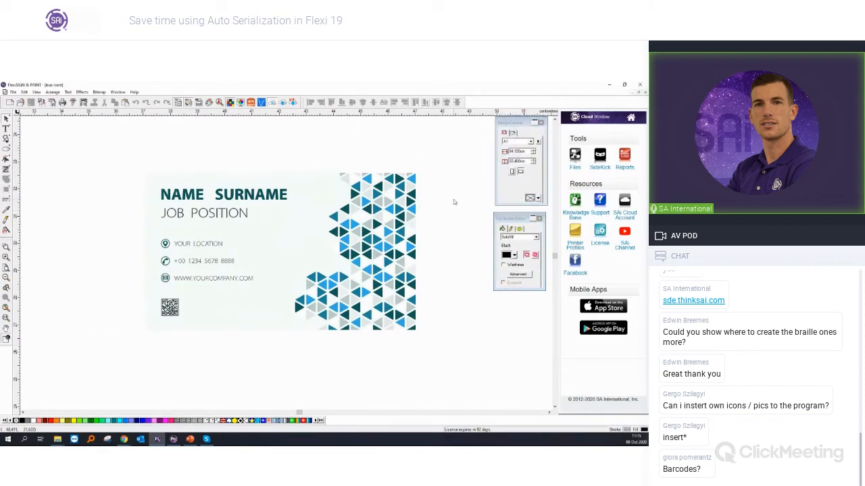
# Step: Open the Excel workbook list from the Webinar 08102020 folder, review its contact columns, and return to the business card
pyautogui.moveTo(63, 439)
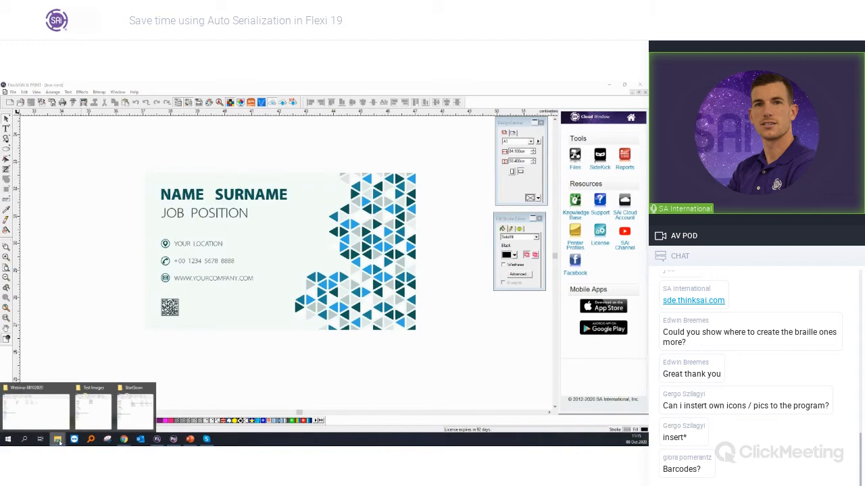
pyautogui.click(48, 408)
pyautogui.click(158, 184)
pyautogui.doubleClick(158, 184)
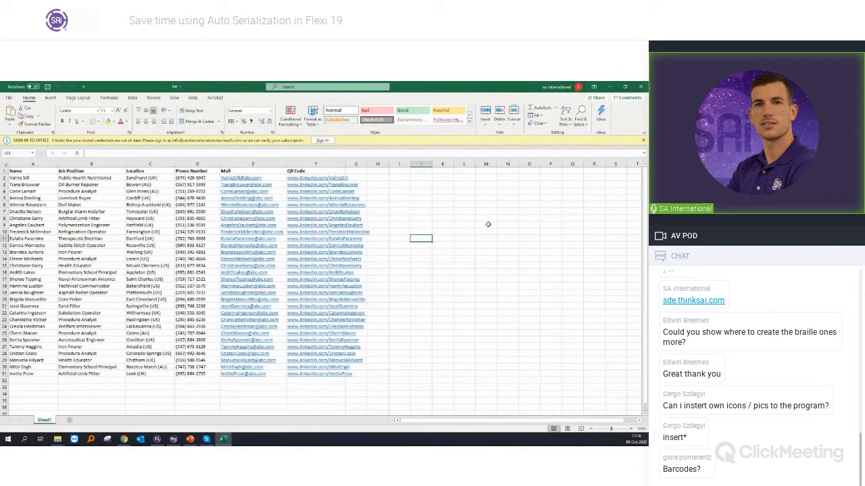
pyautogui.click(614, 87)
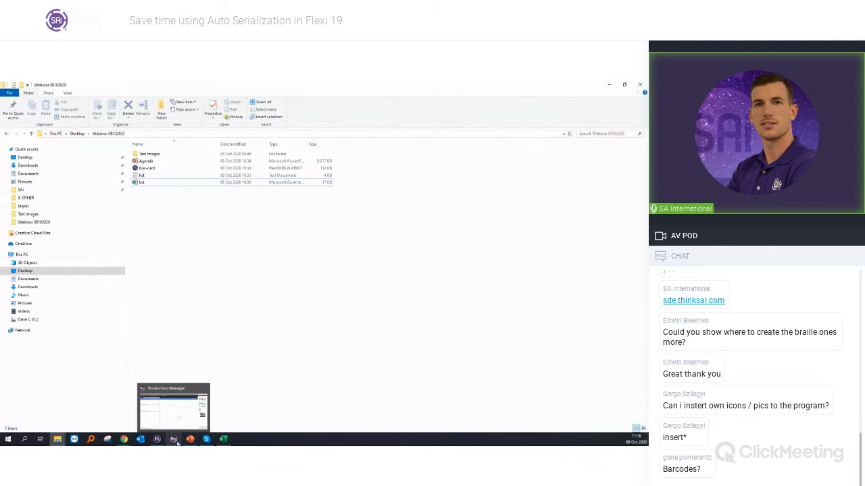
pyautogui.click(157, 439)
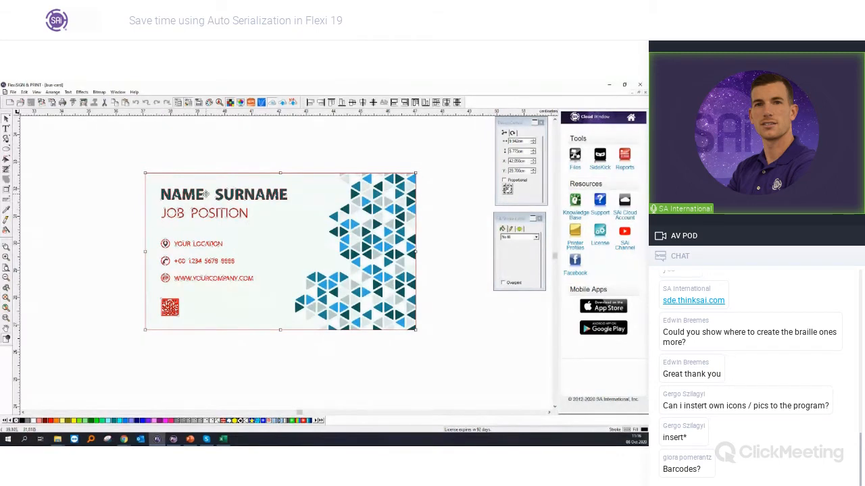
# Step: Try to run Auto Serialize on the business card design with no text selected
pyautogui.scroll(2, 203, 194)
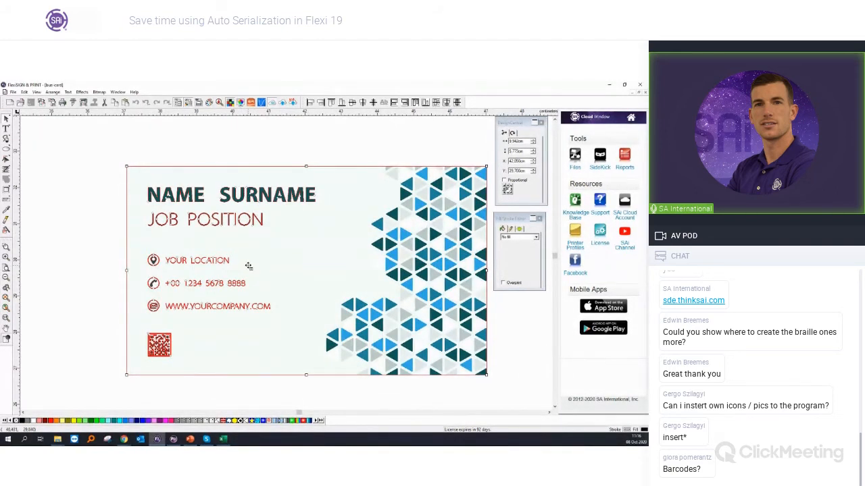
pyautogui.scroll(-4, 249, 266)
pyautogui.click(129, 162)
pyautogui.click(53, 92)
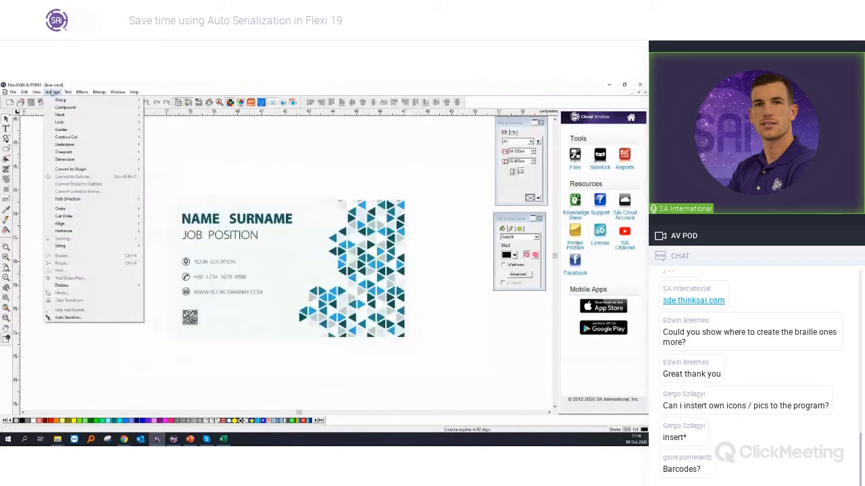
pyautogui.click(99, 317)
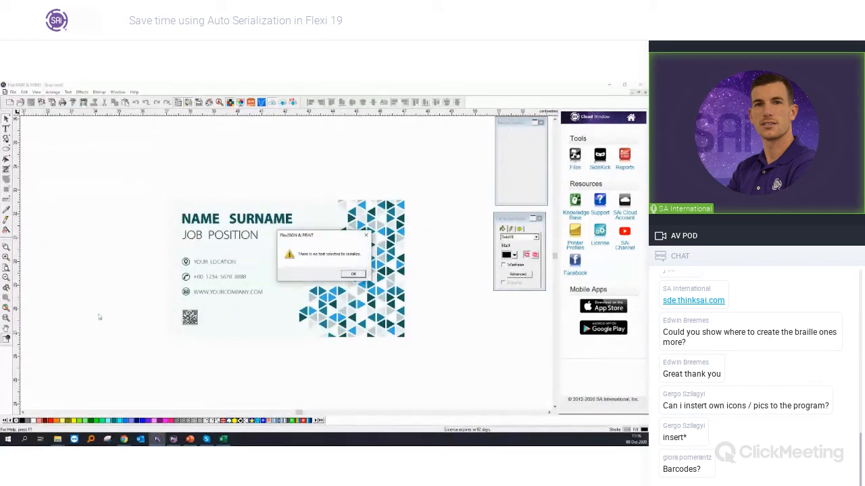
pyautogui.click(349, 276)
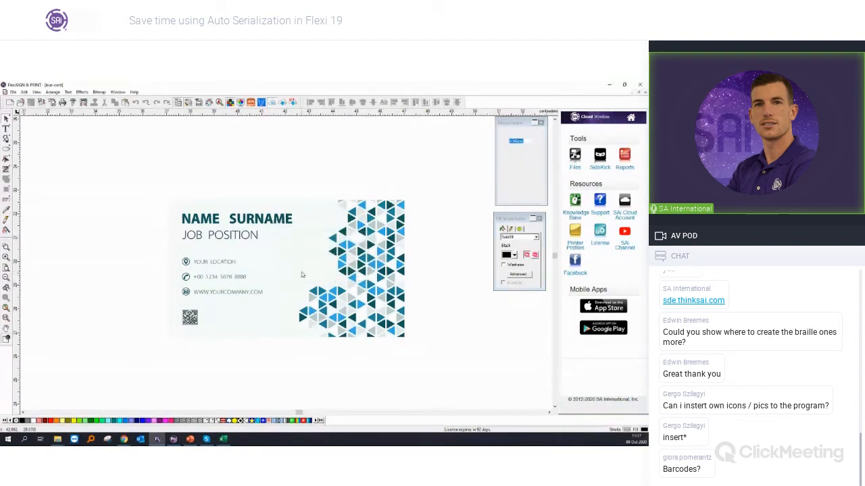
# Step: Duplicate the business card directly below the original and ungroup the copy into separate objects
pyautogui.click(302, 274)
pyautogui.scroll(-4, 289, 266)
pyautogui.scroll(-2, 232, 249)
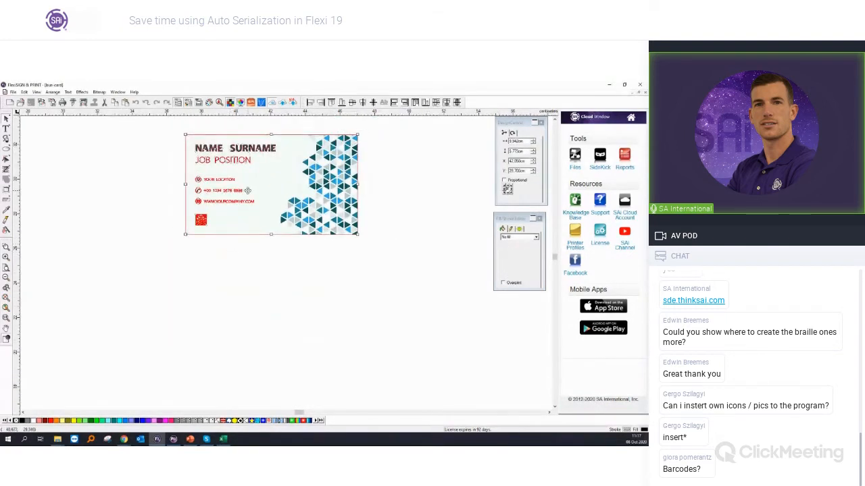
pyautogui.moveTo(273, 174); pyautogui.dragTo(277, 288)
pyautogui.scroll(2, 247, 335)
pyautogui.rightClick(250, 321)
pyautogui.click(261, 316)
pyautogui.scroll(1, 258, 370)
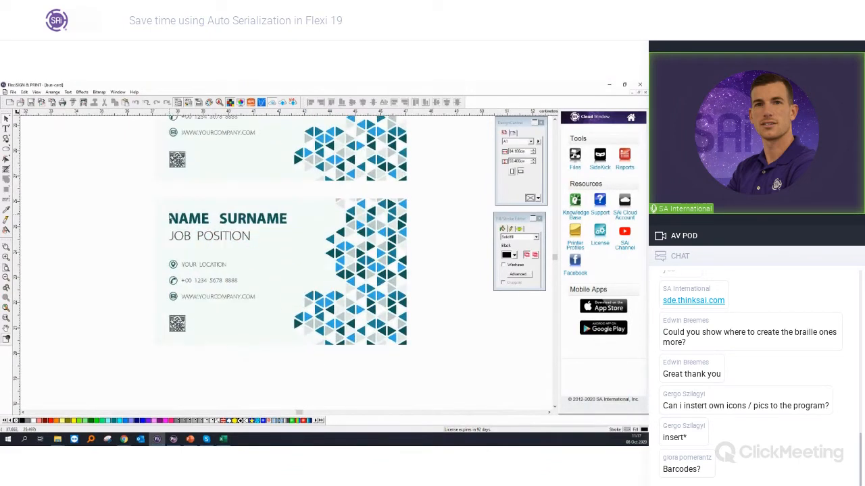
pyautogui.scroll(1, 170, 218)
pyautogui.click(172, 219)
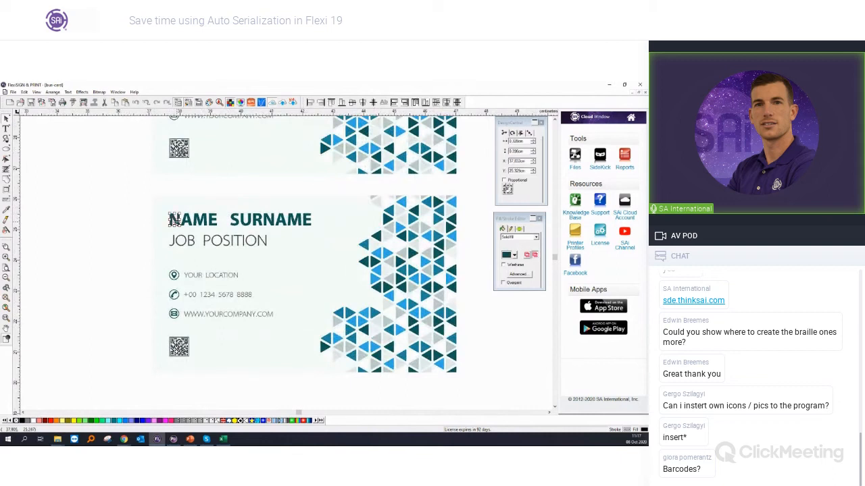
pyautogui.click(118, 205)
# Step: Draw a square about 0.9 cm wide beside the cards and fill it with the dark teal sampled from the name lettering
pyautogui.click(7, 150)
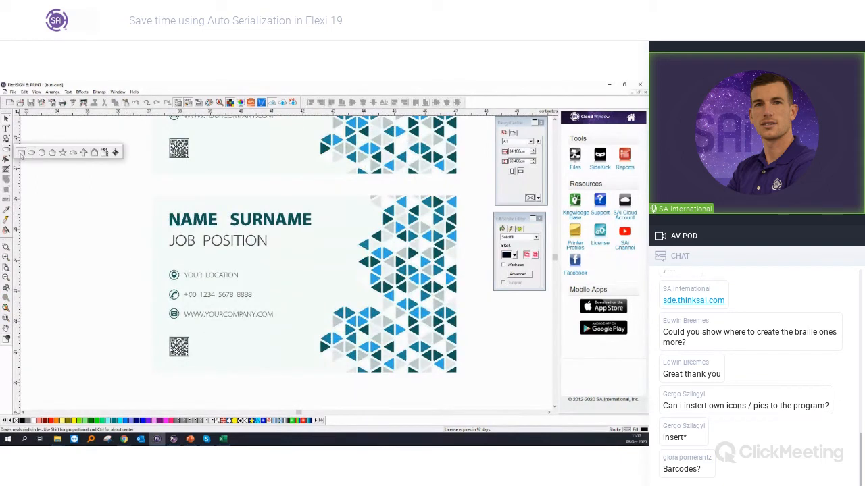
pyautogui.click(21, 153)
pyautogui.moveTo(77, 182); pyautogui.dragTo(106, 210)
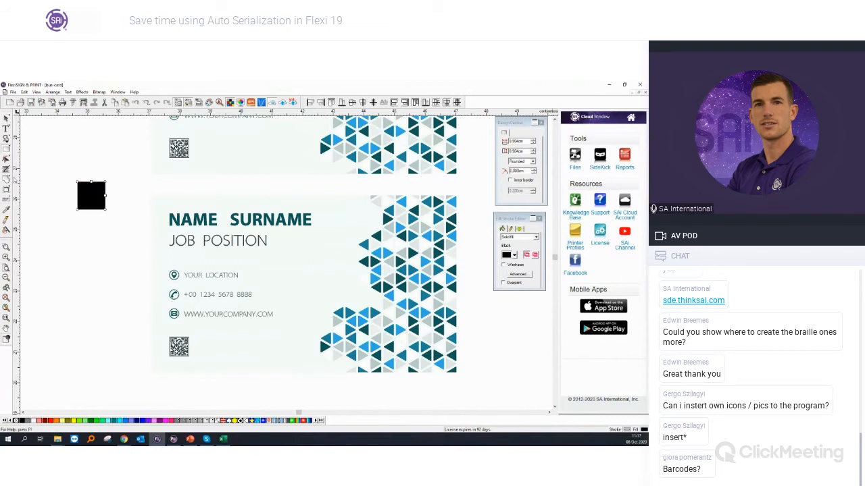
pyautogui.click(6, 210)
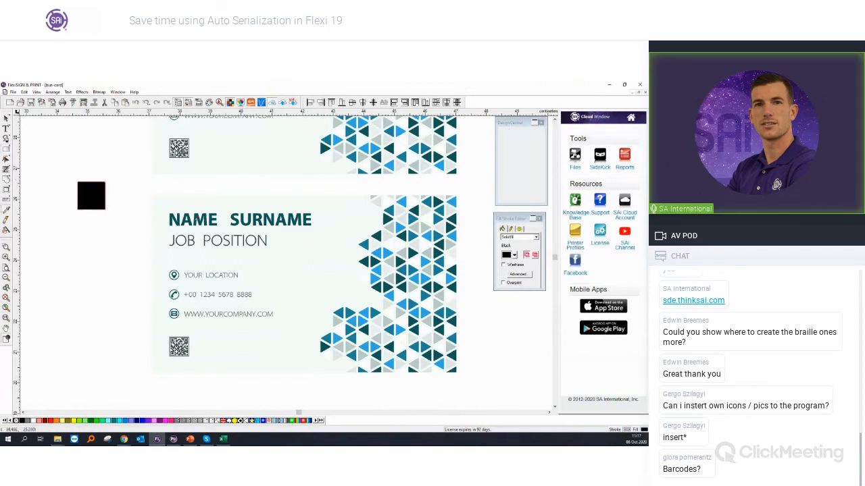
pyautogui.click(180, 219)
pyautogui.press('space')
# Step: Delete the outlined name, job position, three contact lines and QR code from the lower card, keeping the contact icons
pyautogui.moveTo(129, 203); pyautogui.dragTo(321, 258)
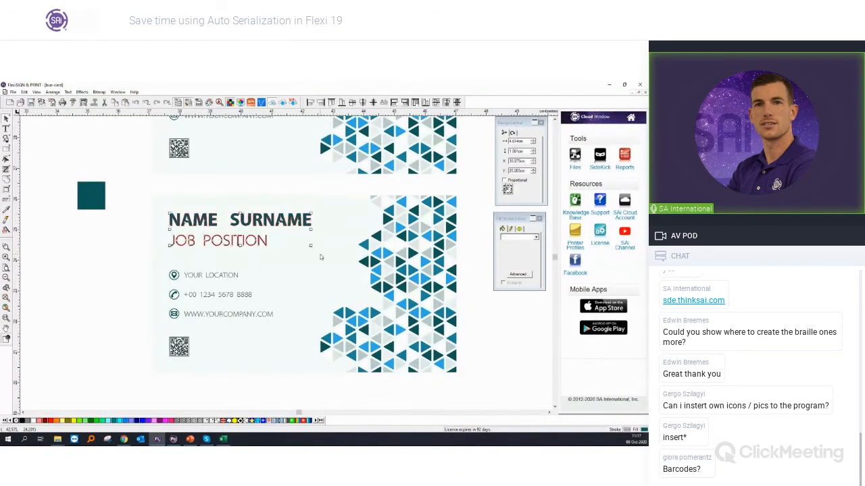
pyautogui.press('Delete')
pyautogui.moveTo(126, 251); pyautogui.dragTo(305, 321)
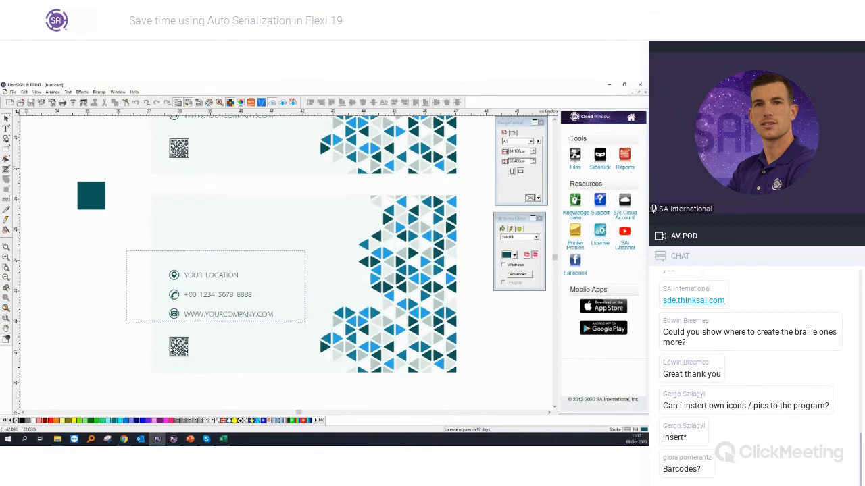
pyautogui.scroll(1, 305, 322)
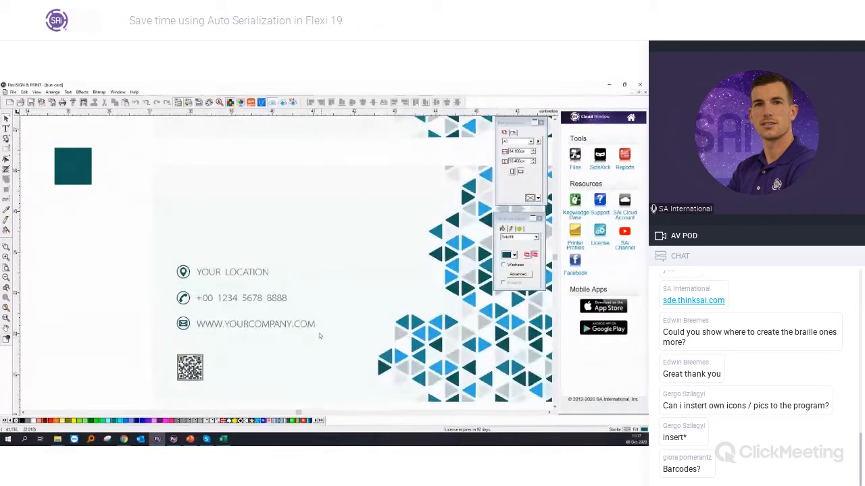
pyautogui.click(277, 326)
pyautogui.moveTo(117, 238); pyautogui.dragTo(307, 347)
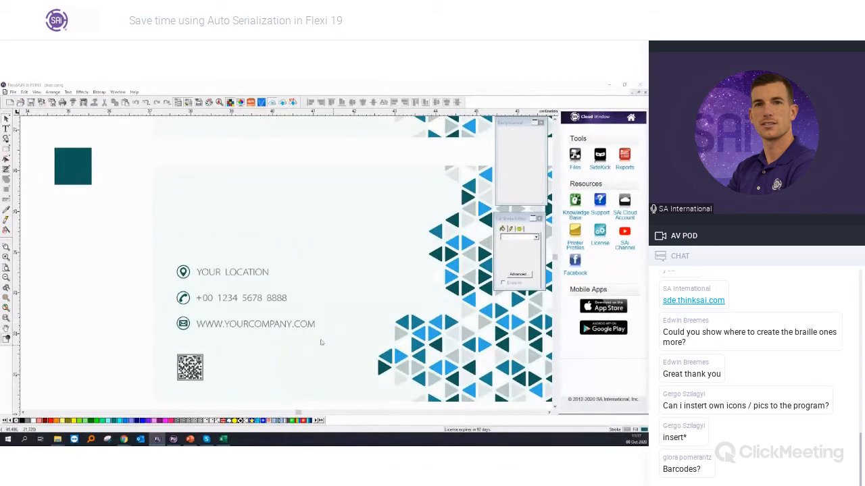
pyautogui.moveTo(126, 251); pyautogui.dragTo(191, 340)
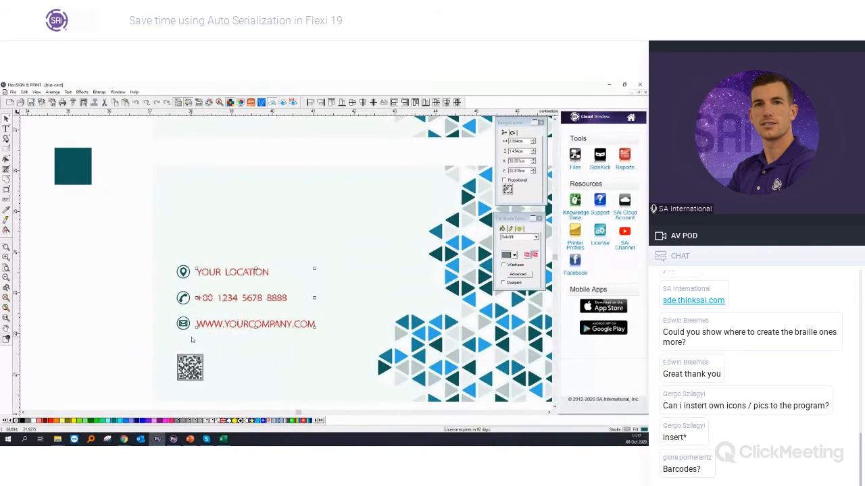
pyautogui.press('Delete')
pyautogui.moveTo(126, 342); pyautogui.dragTo(218, 395)
pyautogui.press('Delete')
# Step: Add the live text NAME in Arial near the upper edge of the lower card
pyautogui.scroll(-2, 94, 204)
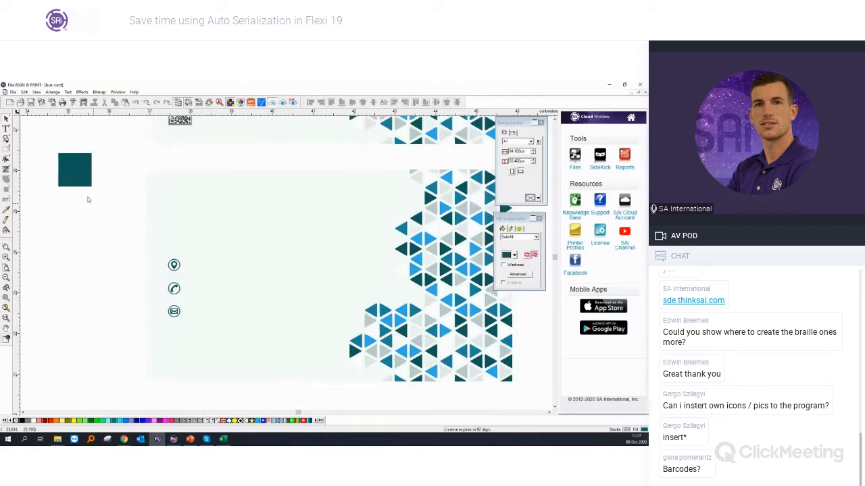
pyautogui.click(6, 129)
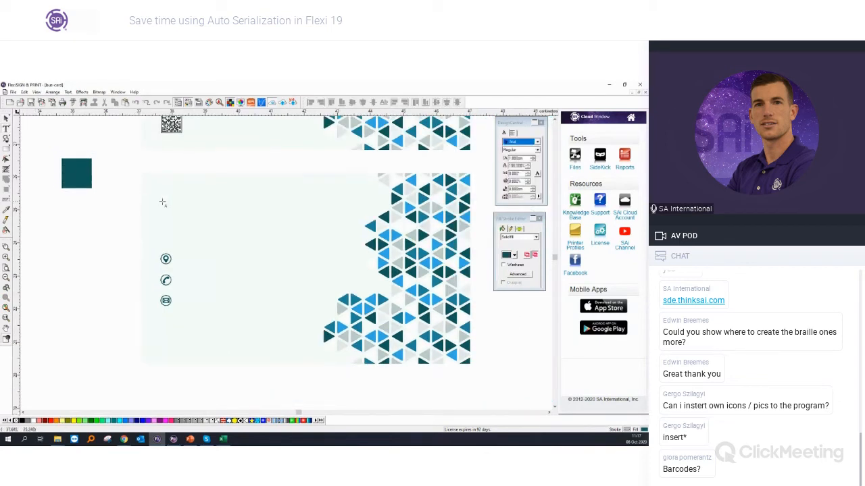
pyautogui.click(165, 199)
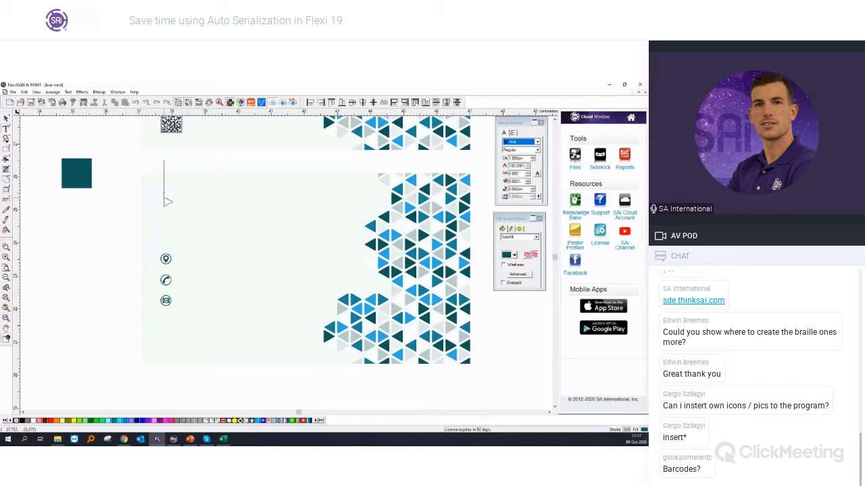
pyautogui.scroll(-1, 155, 191)
pyautogui.scroll(2, 155, 192)
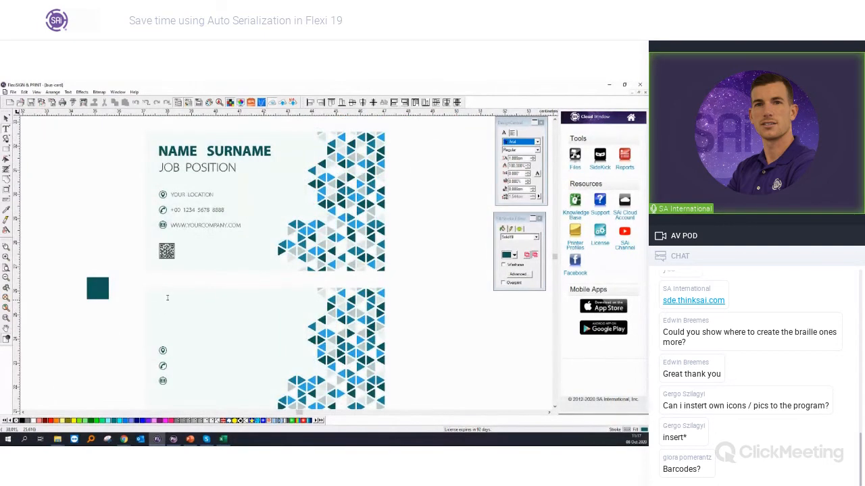
pyautogui.scroll(-1, 168, 297)
pyautogui.scroll(-2, 168, 296)
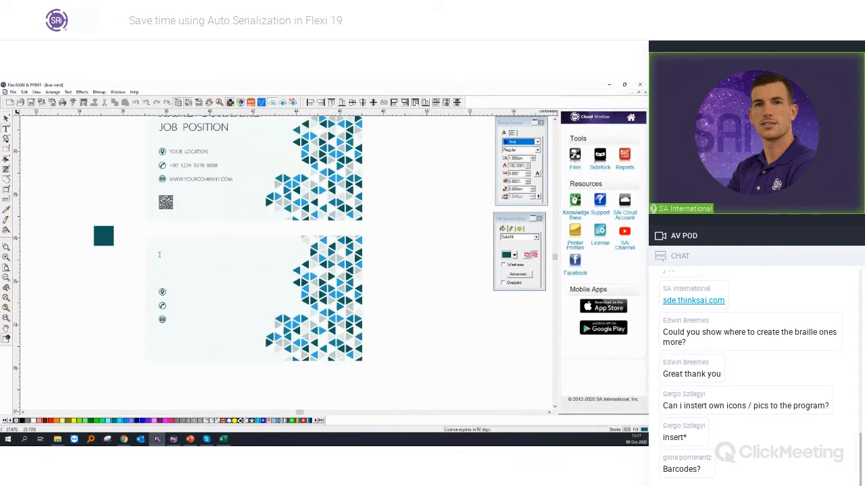
pyautogui.write('NAME')
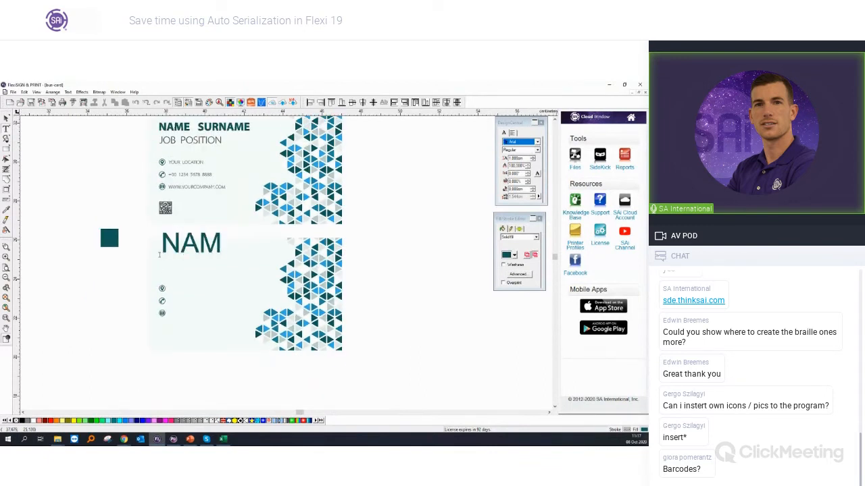
# Step: Scale the NAME text down to about 2.1 cm wide and 0.5 cm high at the lower card's name position
pyautogui.scroll(1, 159, 255)
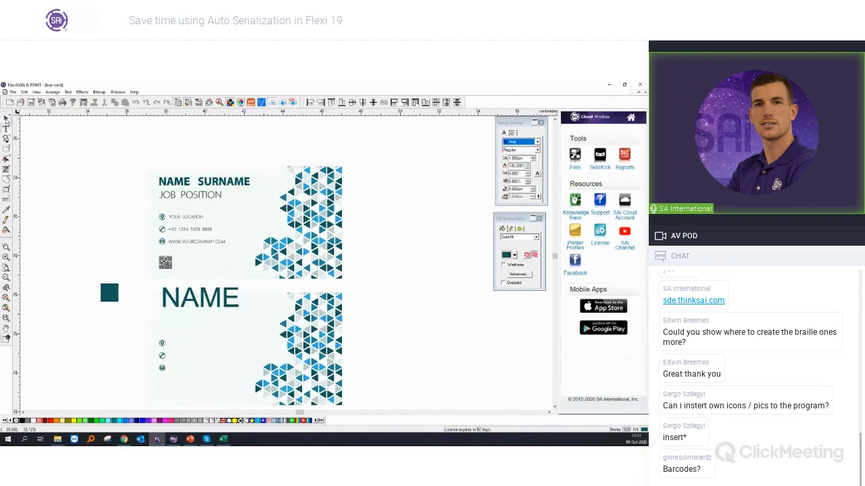
pyautogui.click(6, 119)
pyautogui.scroll(4, 124, 331)
pyautogui.moveTo(293, 267); pyautogui.dragTo(234, 292)
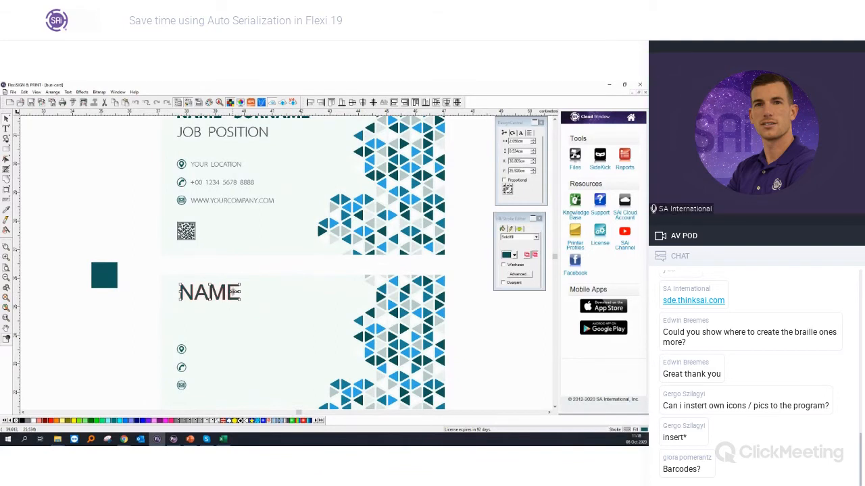
# Step: Set the NAME text's font to Myriad Pro Light in the Semibold style
pyautogui.click(521, 133)
pyautogui.click(537, 142)
pyautogui.press('m')
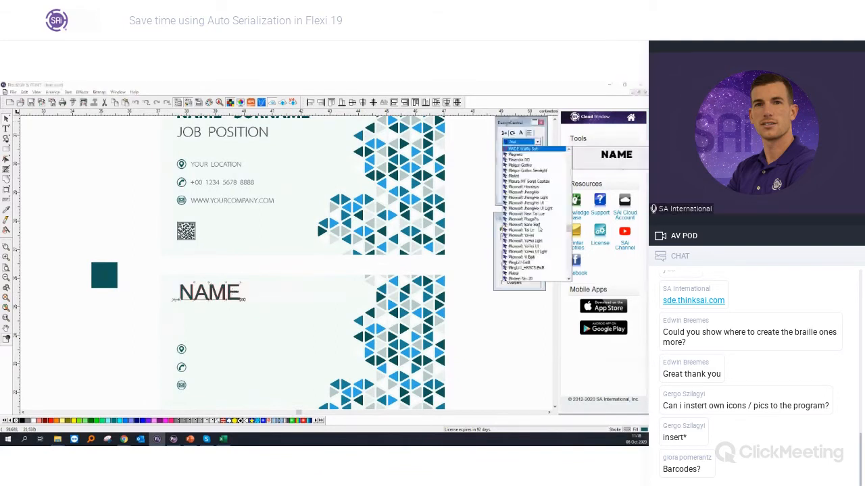
pyautogui.press('y')
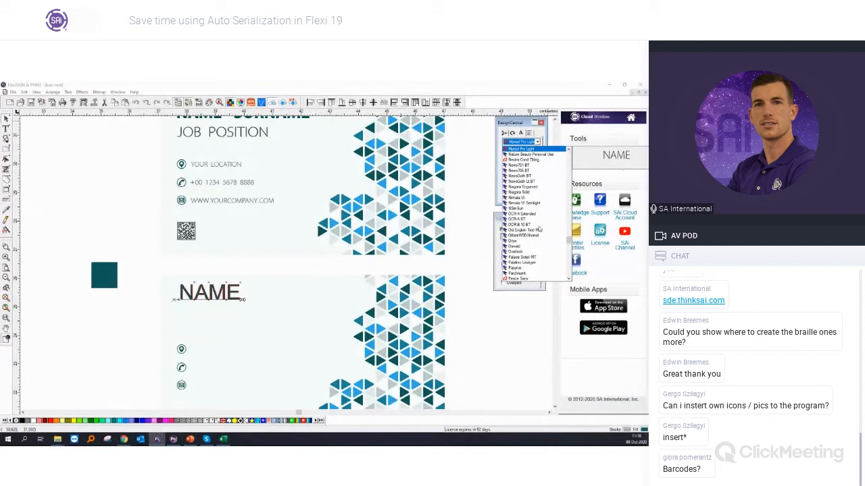
pyautogui.press('Return')
pyautogui.click(537, 151)
pyautogui.click(526, 162)
pyautogui.click(174, 329)
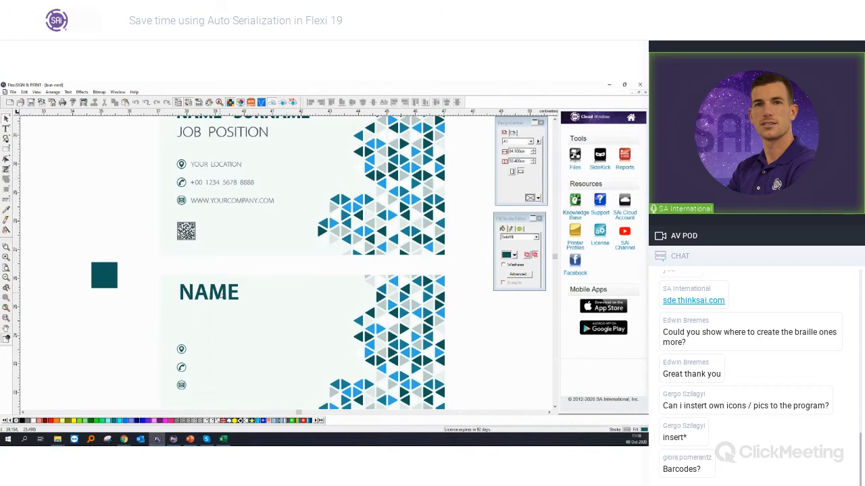
# Step: Scale NAME down to about 0.43 cm high, duplicate it directly below and change the copy's text to FUNCTION
pyautogui.click(221, 296)
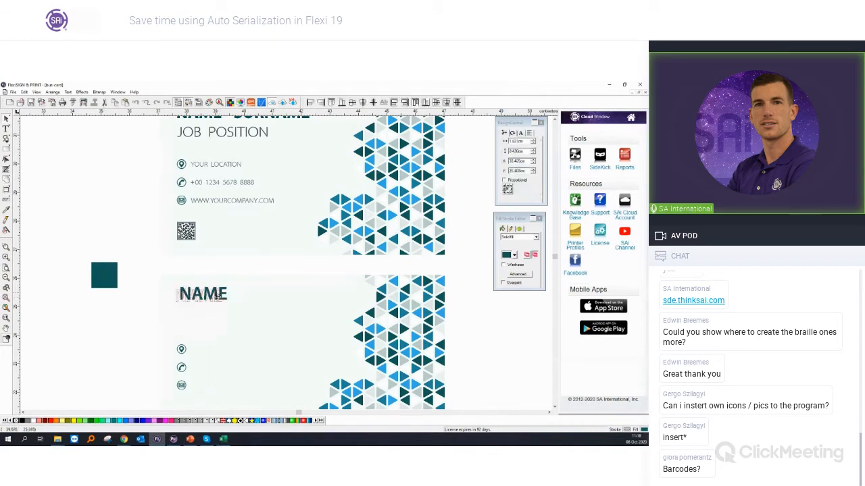
pyautogui.moveTo(219, 301); pyautogui.dragTo(219, 321)
pyautogui.doubleClick(206, 322)
pyautogui.doubleClick(201, 316)
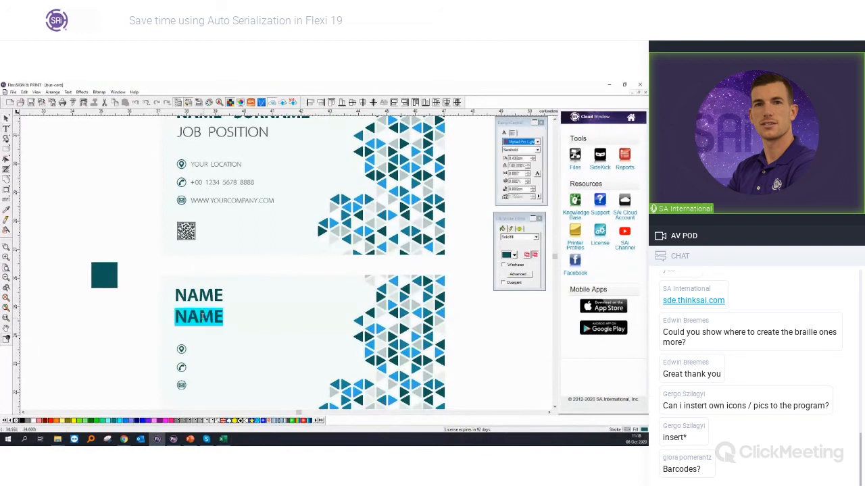
pyautogui.write('FUNCTION')
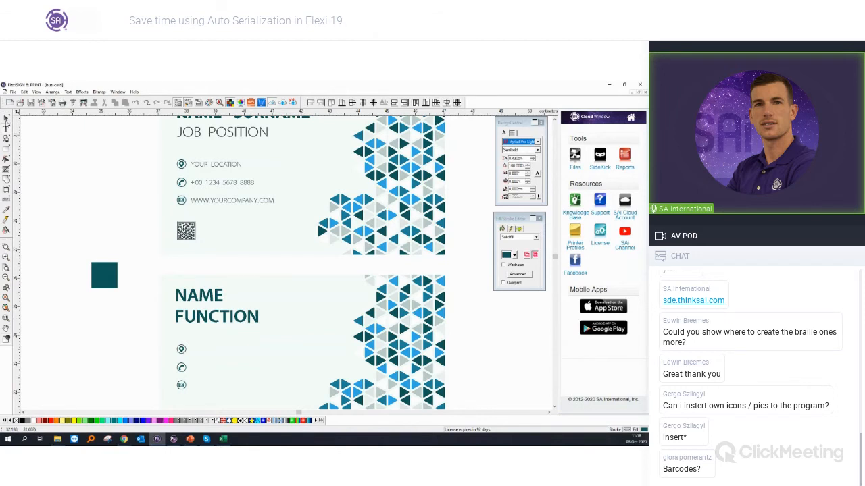
# Step: Give FUNCTION the Light style at about 1.9 cm wide and shift it slightly down together with NAME
pyautogui.click(6, 118)
pyautogui.click(222, 316)
pyautogui.moveTo(254, 324); pyautogui.dragTo(233, 322)
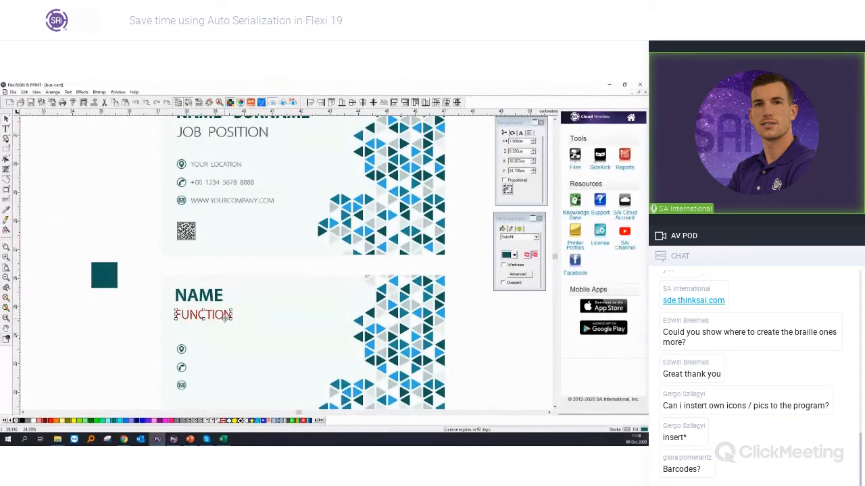
pyautogui.keyDown('shift'); pyautogui.click(205, 296); pyautogui.keyUp('shift')
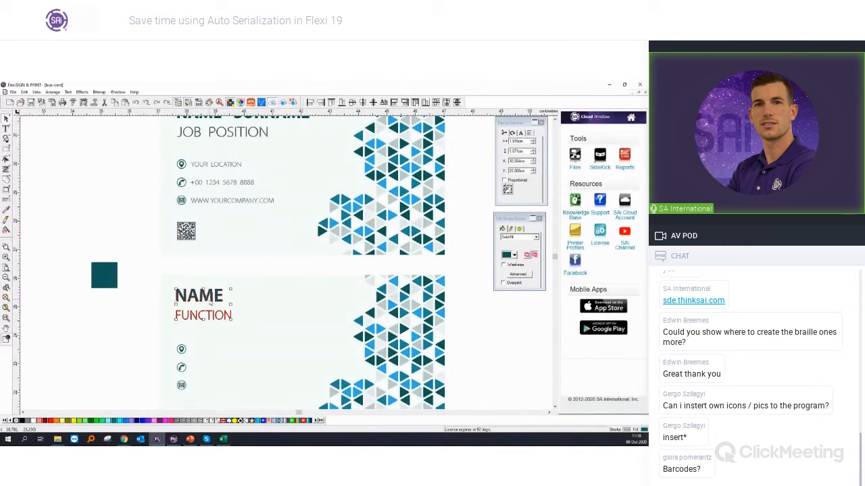
pyautogui.moveTo(210, 302); pyautogui.dragTo(210, 306)
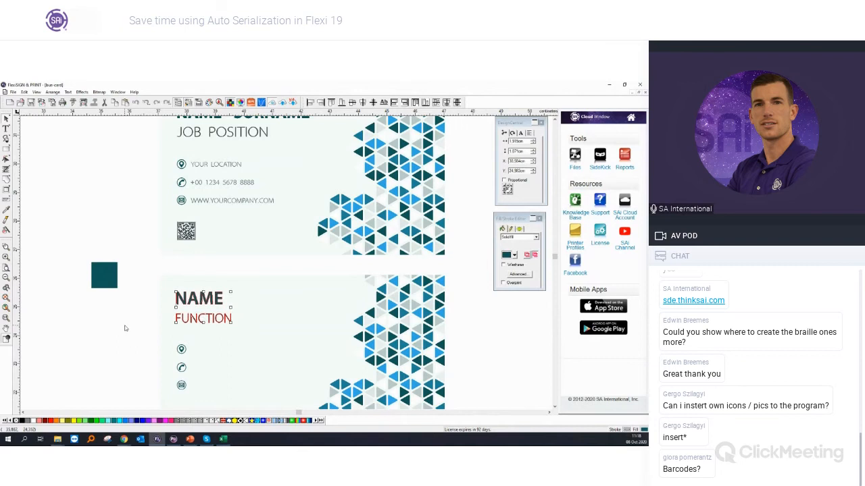
pyautogui.click(203, 323)
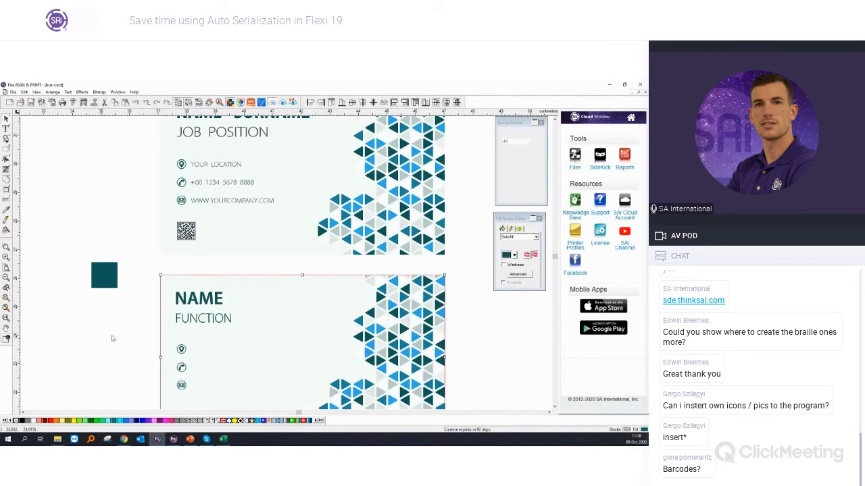
pyautogui.click(139, 330)
pyautogui.scroll(-2, 140, 329)
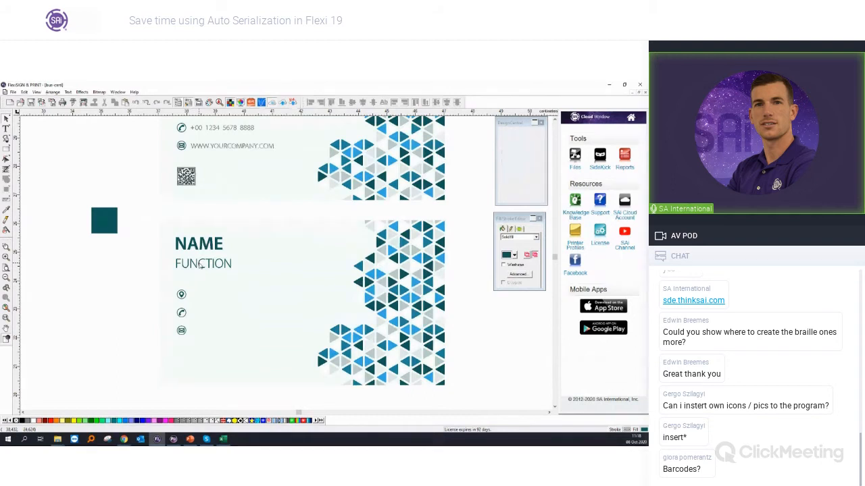
pyautogui.click(161, 265)
pyautogui.click(124, 276)
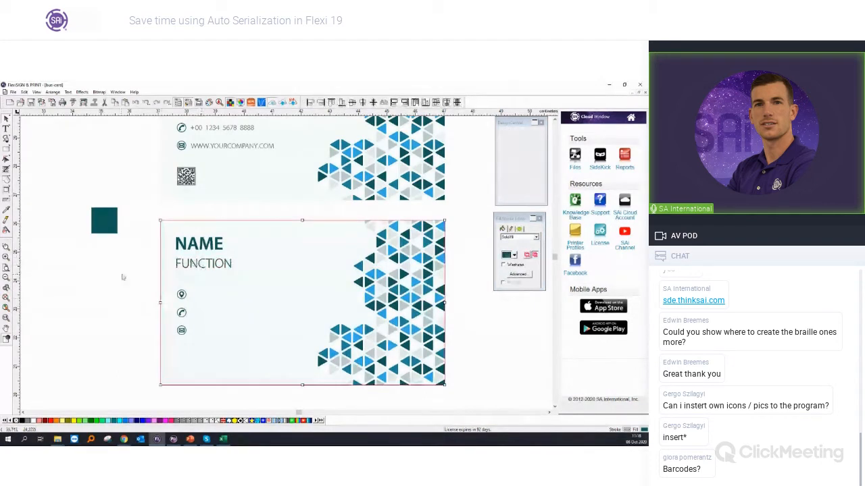
# Step: Copy FUNCTION beside the location icon, scale it to about 1.2 cm wide and change its text to LOCATION
pyautogui.click(195, 267)
pyautogui.moveTo(196, 270); pyautogui.dragTo(212, 298)
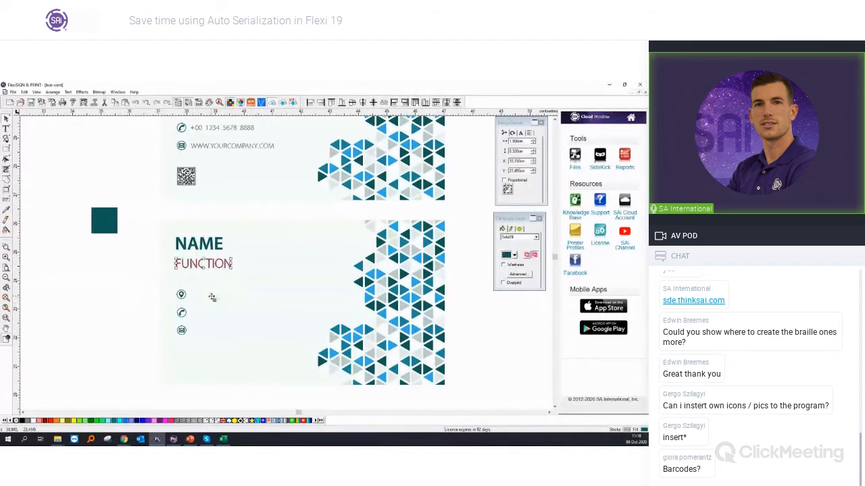
pyautogui.scroll(2, 212, 297)
pyautogui.moveTo(212, 292); pyautogui.dragTo(217, 294)
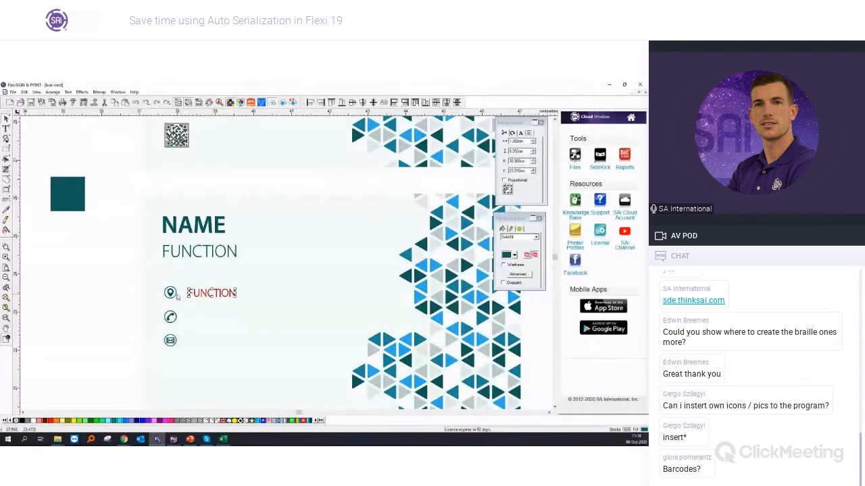
pyautogui.scroll(1, 178, 297)
pyautogui.doubleClick(218, 295)
pyautogui.write('LOCATION')
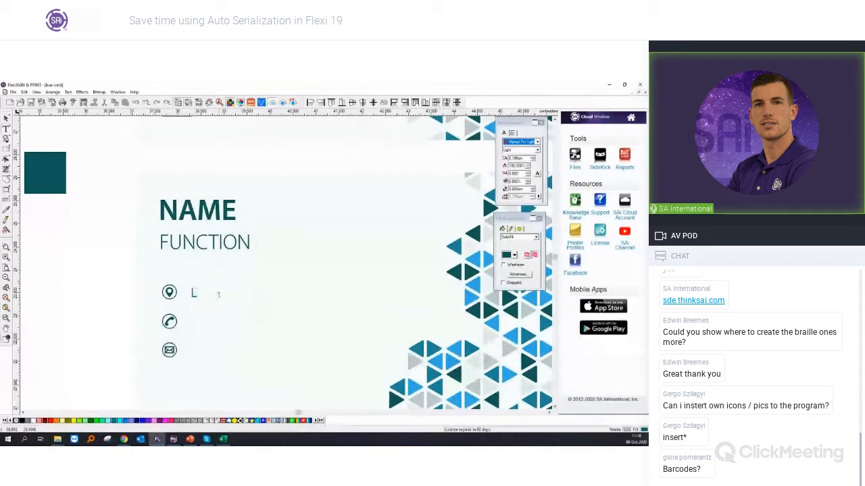
# Step: Duplicate LOCATION beside the phone and envelope icons and change the copies' texts to PHONE and MAIL
pyautogui.click(7, 117)
pyautogui.moveTo(212, 301); pyautogui.dragTo(218, 348)
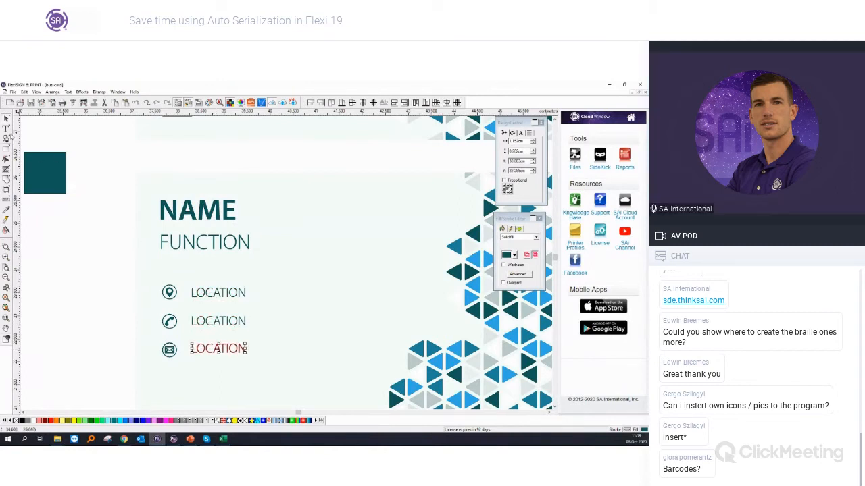
pyautogui.click(7, 129)
pyautogui.doubleClick(213, 323)
pyautogui.write('PHONE')
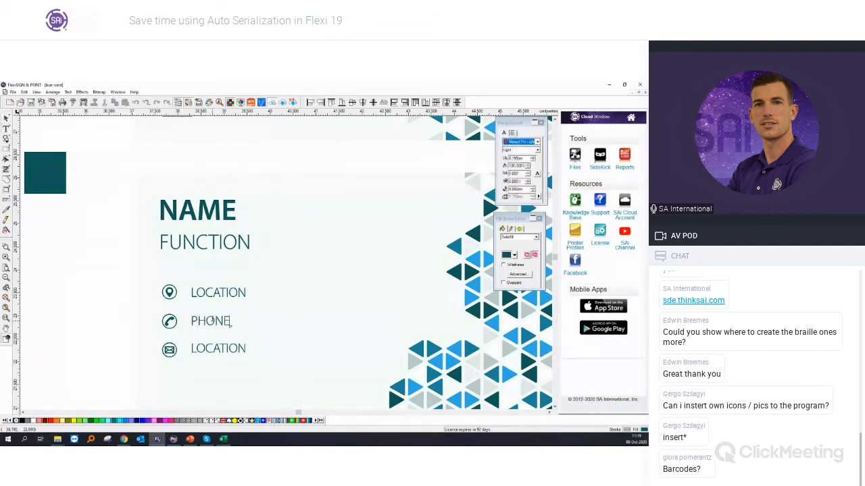
pyautogui.doubleClick(209, 352)
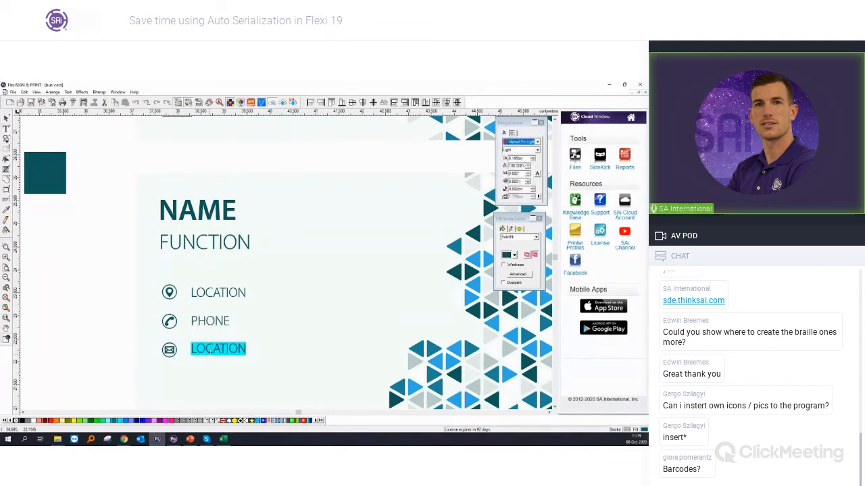
pyautogui.write('MAIL')
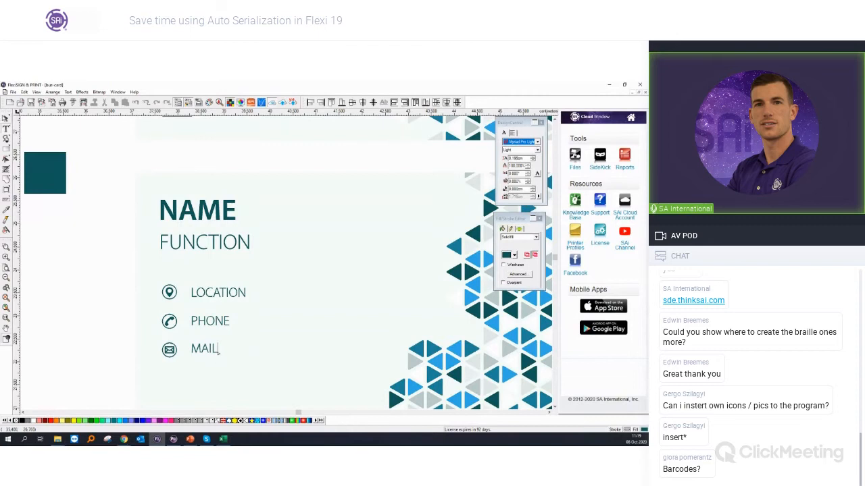
# Step: Align the MAIL, PHONE and LOCATION texts vertically with the centres of their contact icons
pyautogui.click(5, 118)
pyautogui.press('Down')
pyautogui.press('Down')
pyautogui.press('Down')
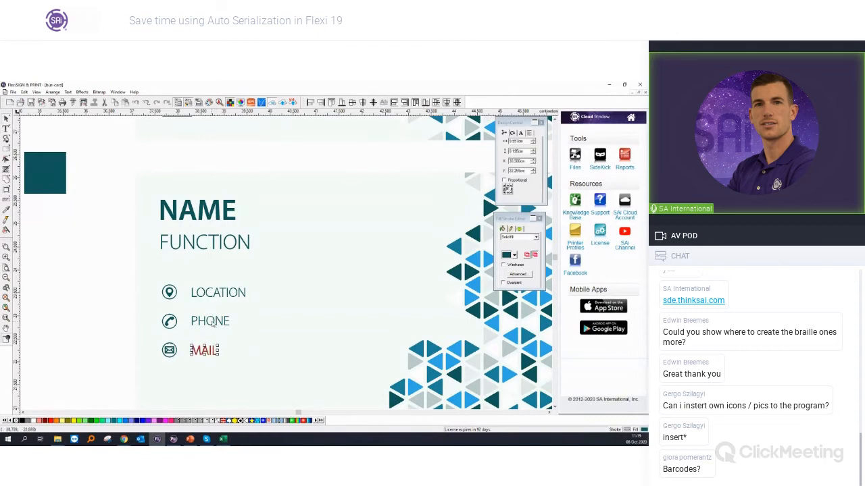
pyautogui.click(176, 325)
pyautogui.keyDown('shift'); pyautogui.click(200, 320); pyautogui.keyUp('shift')
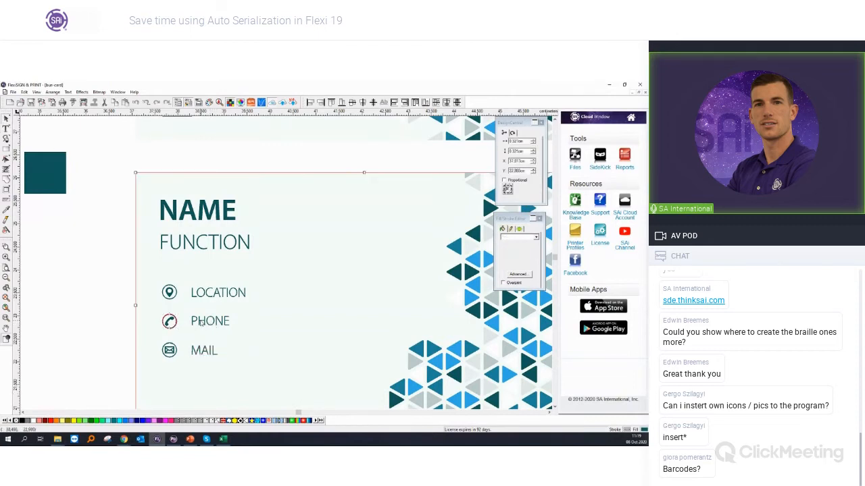
pyautogui.scroll(4, 192, 313)
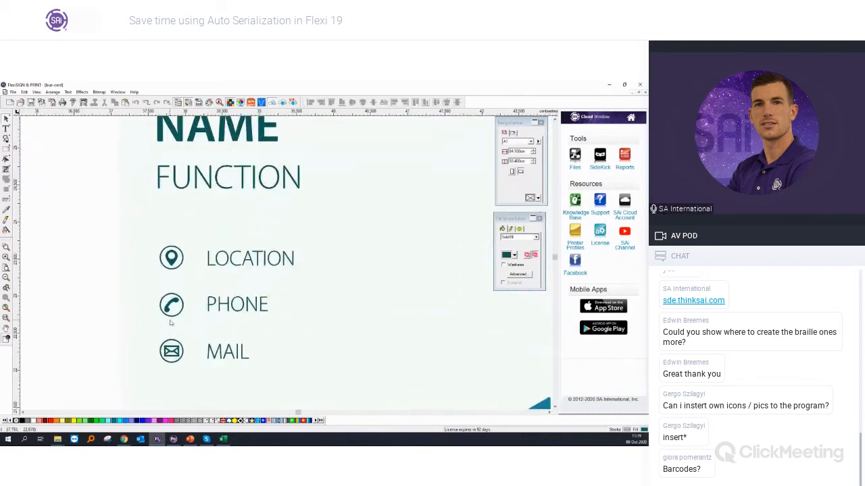
pyautogui.click(192, 311)
pyautogui.keyDown('shift'); pyautogui.click(243, 300); pyautogui.keyUp('shift')
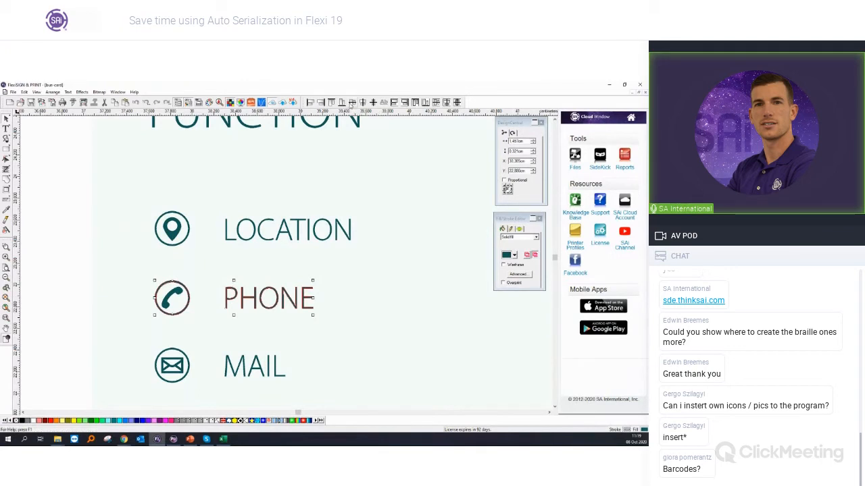
pyautogui.click(189, 371)
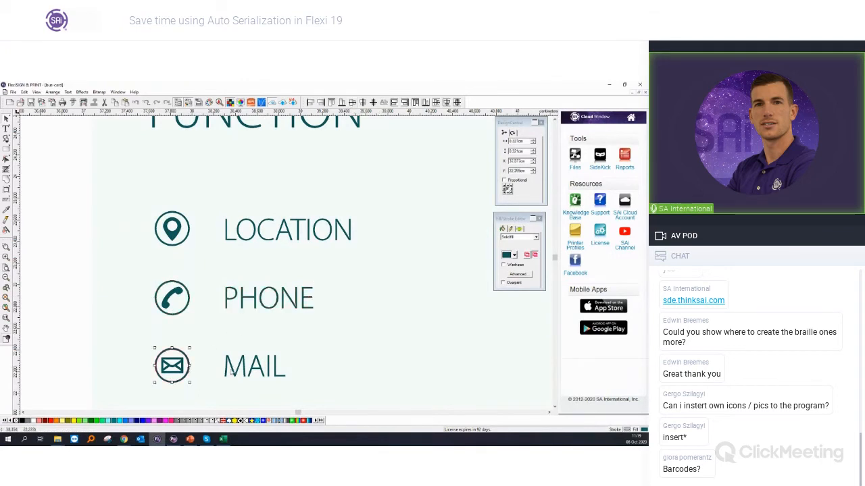
pyautogui.keyDown('shift'); pyautogui.click(231, 369); pyautogui.keyUp('shift')
pyautogui.click(191, 232)
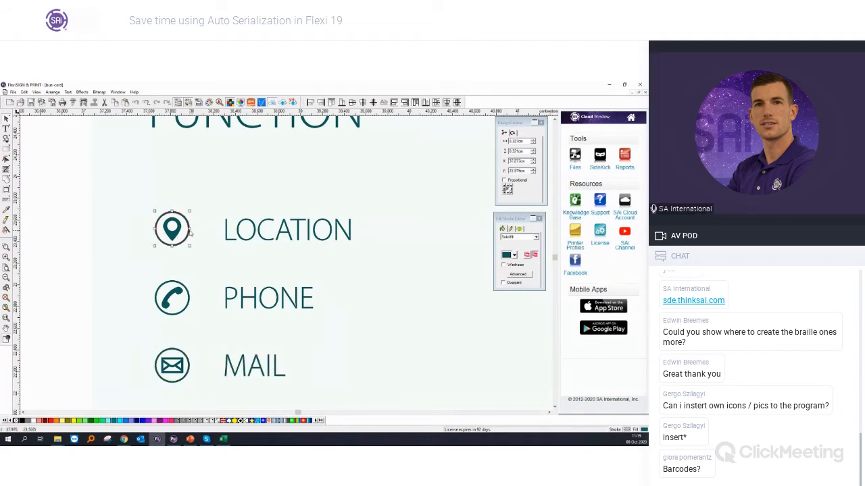
pyautogui.keyDown('shift'); pyautogui.click(233, 227); pyautogui.keyUp('shift')
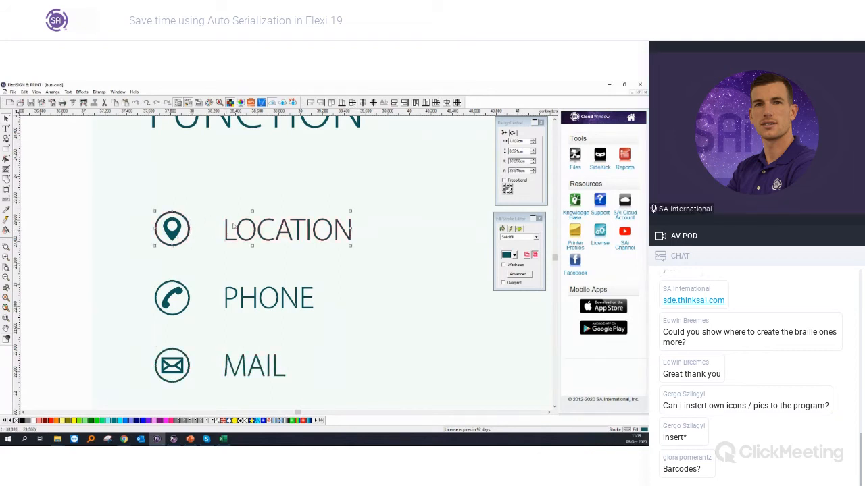
pyautogui.click(81, 239)
# Step: Copy MAIL below the contact lines, change the copy's text to QR and enlarge it to about 0.7 cm wide
pyautogui.scroll(-3, 68, 247)
pyautogui.scroll(-2, 69, 248)
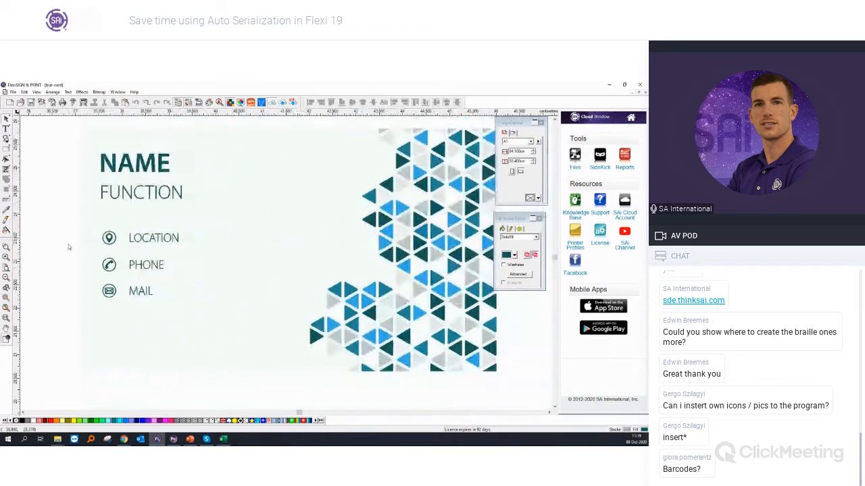
pyautogui.moveTo(142, 288); pyautogui.dragTo(129, 339)
pyautogui.doubleClick(120, 336)
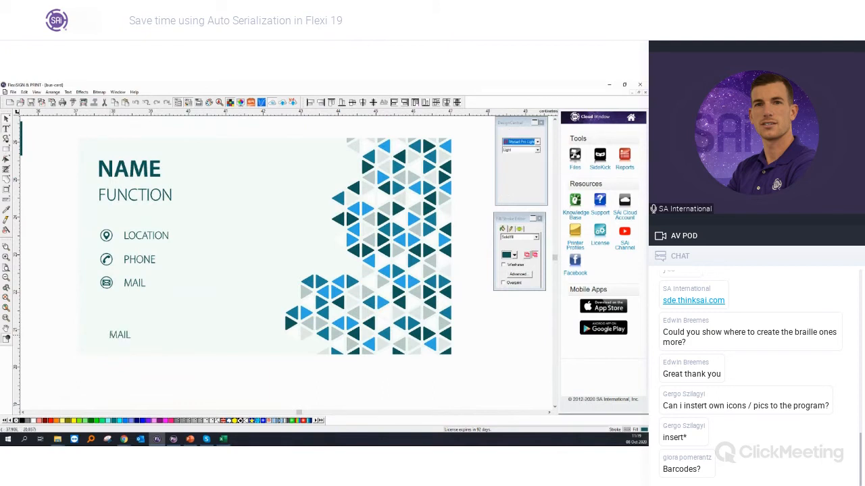
pyautogui.hotkey('ctrl', 'a')
pyautogui.write('Q')
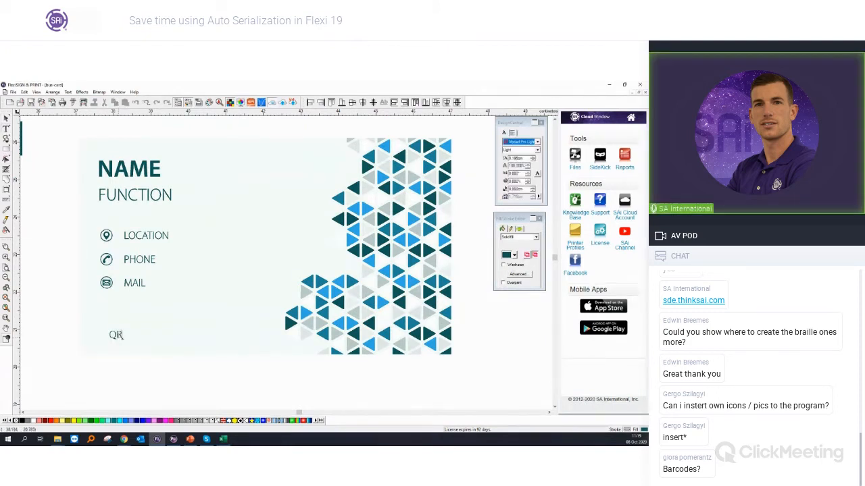
pyautogui.write('R')
pyautogui.press('Escape')
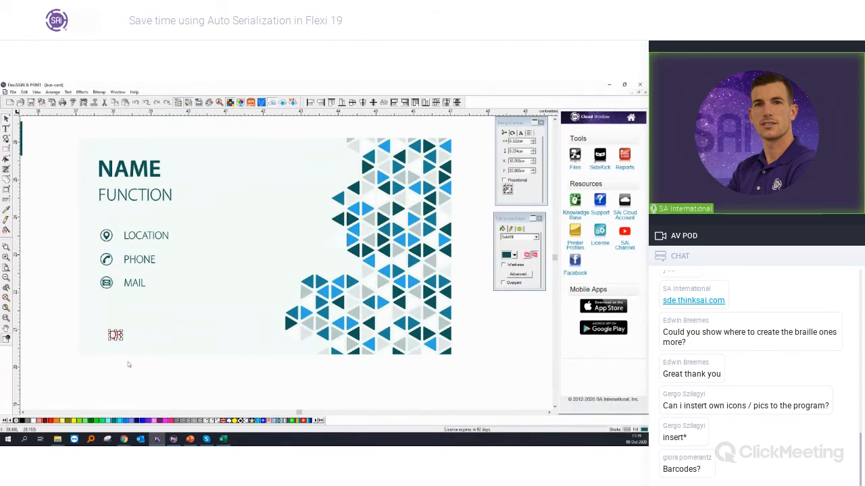
pyautogui.moveTo(123, 325); pyautogui.dragTo(136, 316)
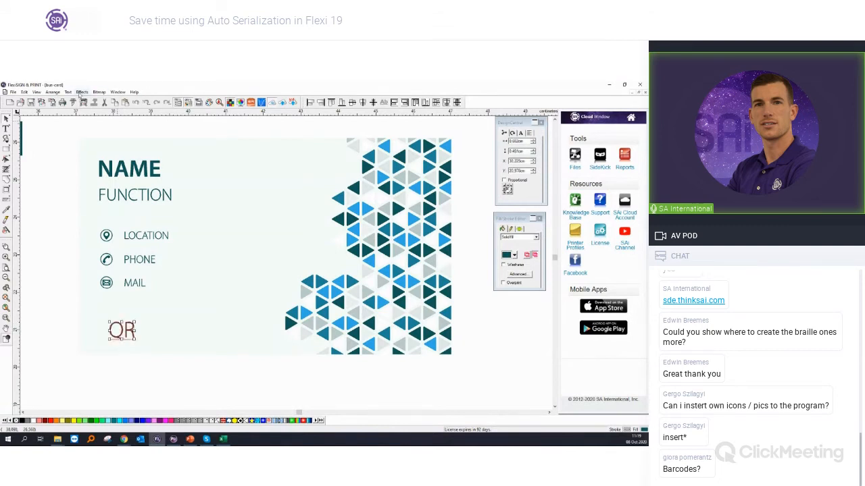
# Step: Convert the QR text into a QR code and scale it down to fit below the envelope icon
pyautogui.click(80, 93)
pyautogui.click(101, 201)
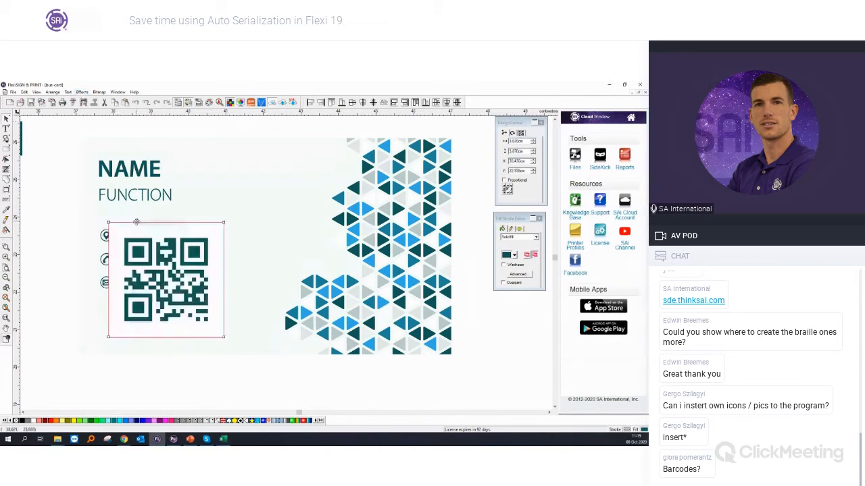
pyautogui.moveTo(224, 224); pyautogui.dragTo(122, 321)
pyautogui.click(138, 365)
pyautogui.scroll(-2, 139, 362)
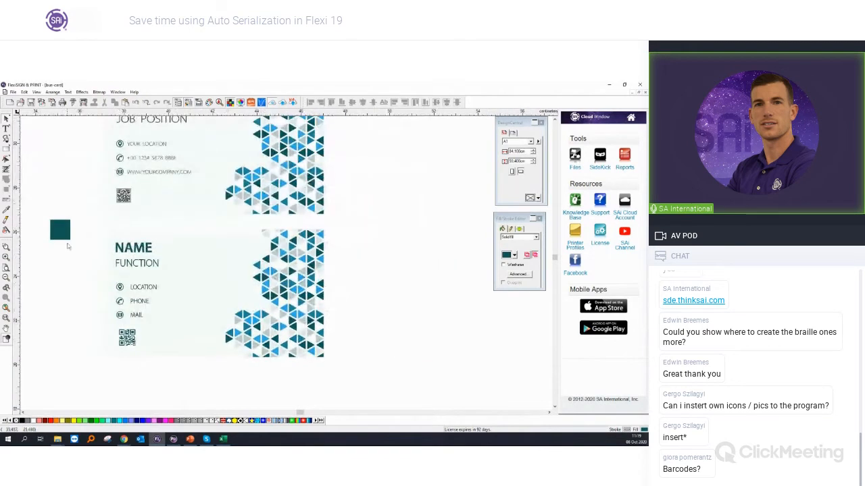
# Step: Delete the teal colour sample square and the entire original upper card
pyautogui.click(66, 233)
pyautogui.press('Delete')
pyautogui.scroll(1, 77, 246)
pyautogui.moveTo(75, 135); pyautogui.dragTo(357, 275)
pyautogui.press('Delete')
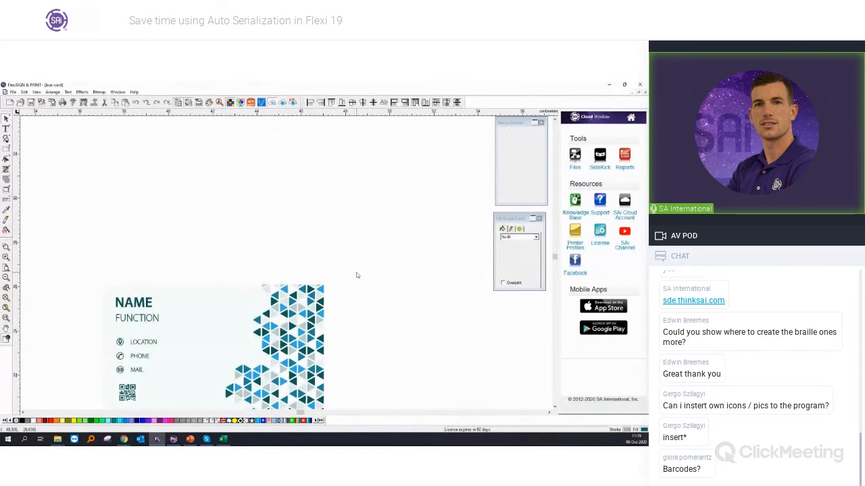
# Step: Switch to Excel to examine the contact list and the file formats available for saving it, and return to the card design
pyautogui.scroll(-2, 357, 277)
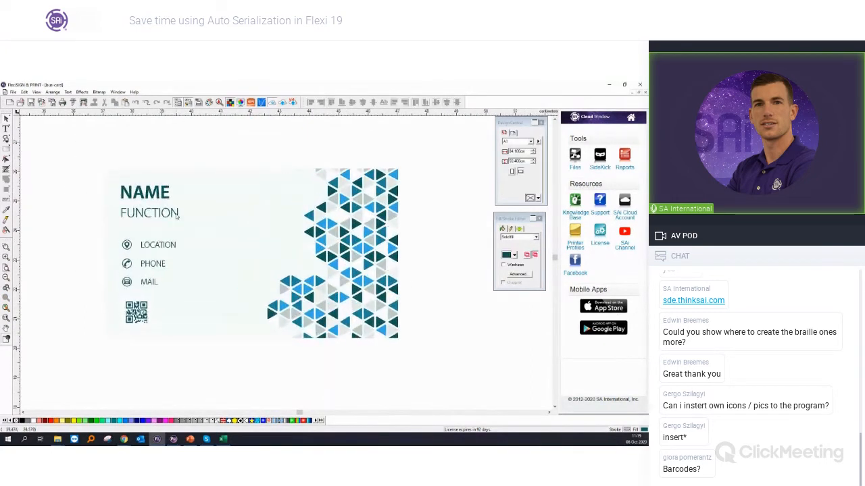
pyautogui.click(222, 440)
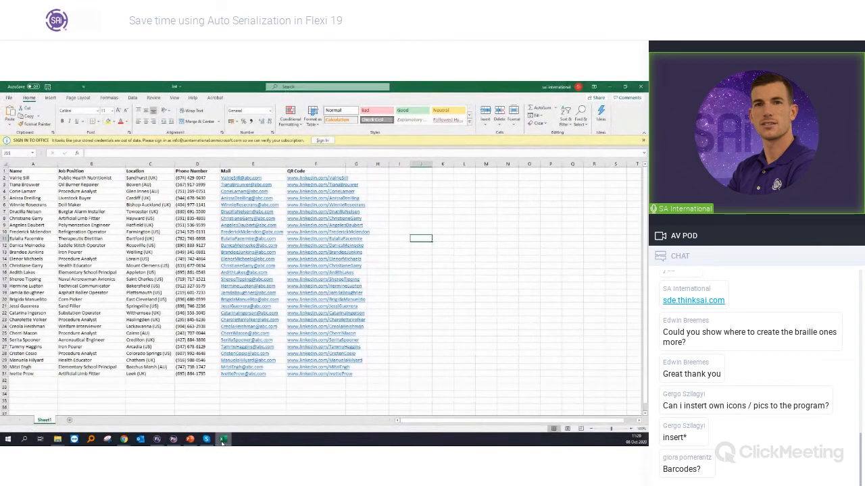
pyautogui.click(223, 442)
pyautogui.click(222, 441)
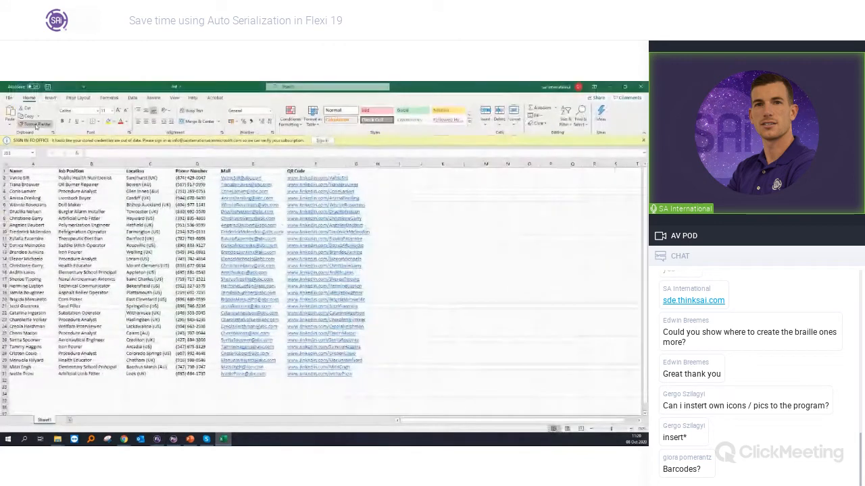
pyautogui.click(9, 97)
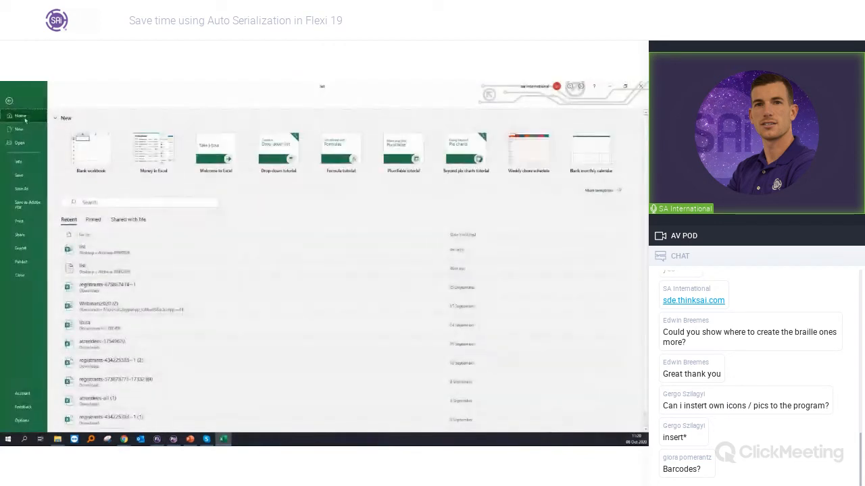
pyautogui.click(25, 189)
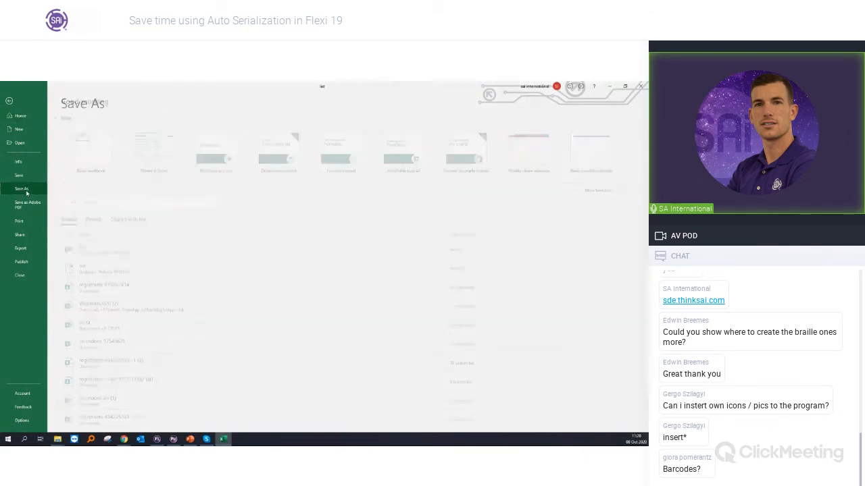
pyautogui.click(219, 143)
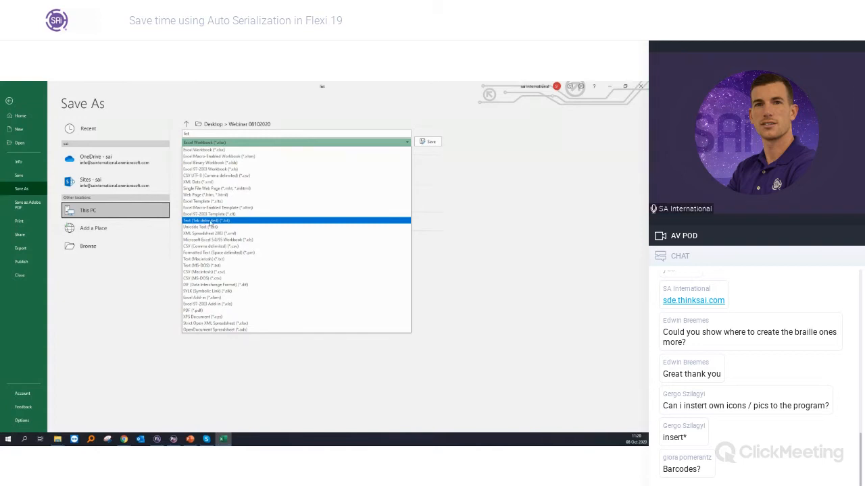
pyautogui.click(608, 86)
pyautogui.click(607, 85)
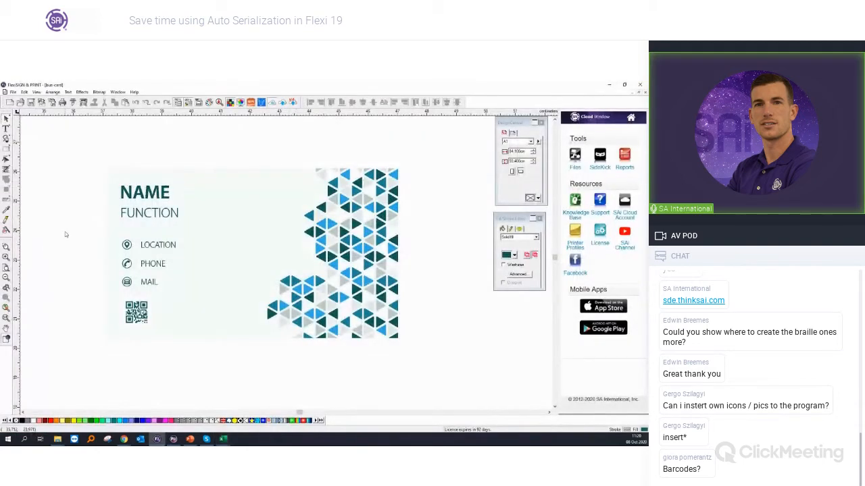
# Step: Select the entire business card, including its text fields, icons and QR code, and start Auto Serialize
pyautogui.scroll(-1, 65, 235)
pyautogui.scroll(-2, 64, 234)
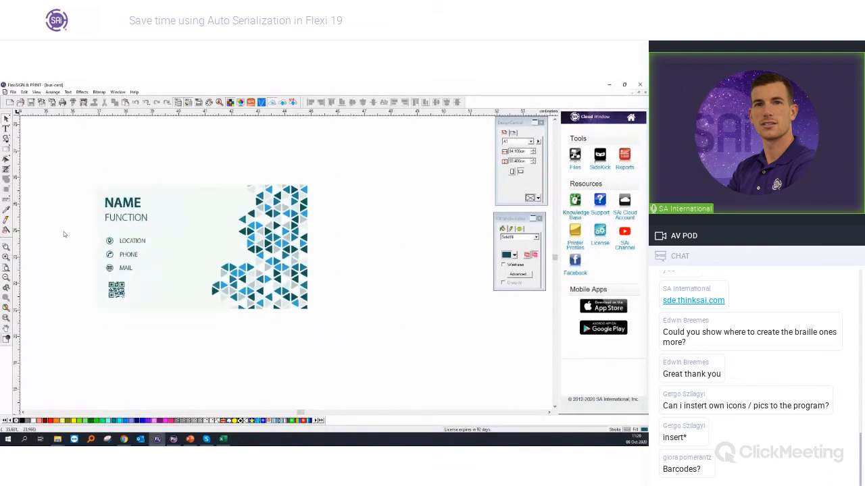
pyautogui.moveTo(61, 180); pyautogui.dragTo(342, 315)
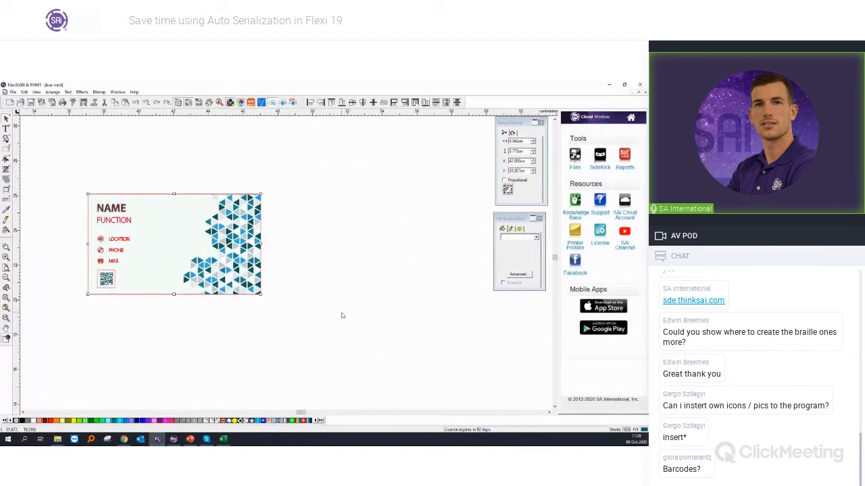
pyautogui.scroll(-1, 342, 316)
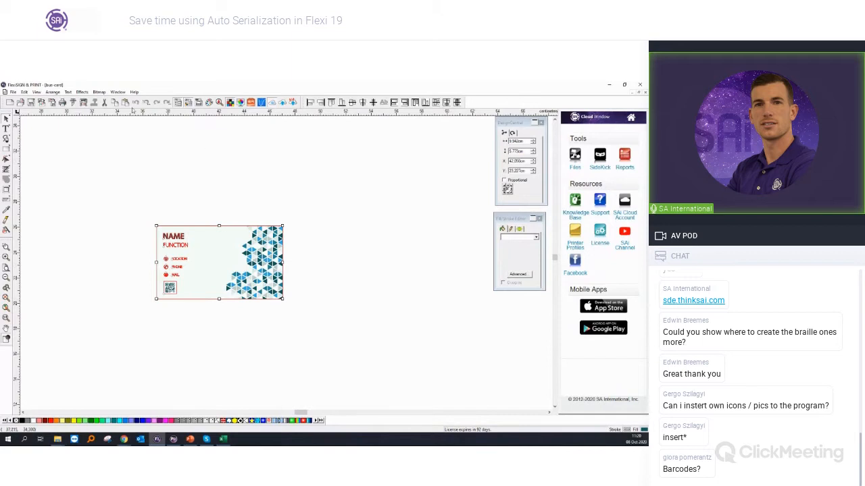
pyautogui.click(57, 93)
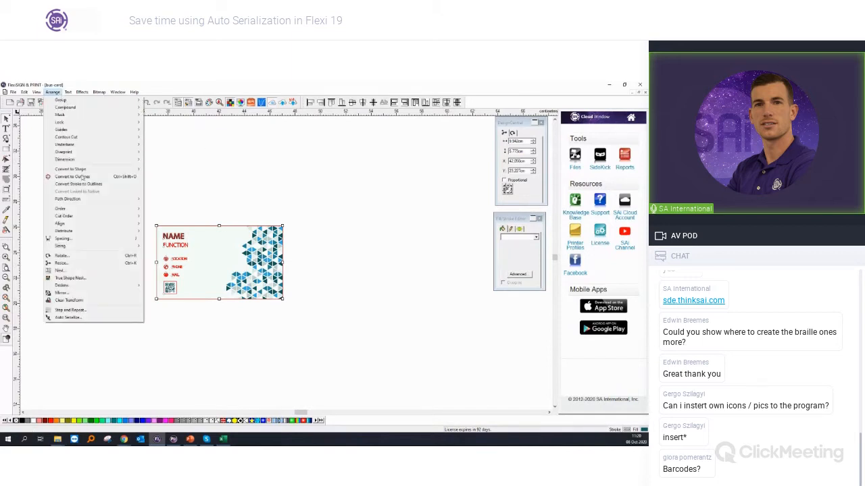
pyautogui.click(83, 319)
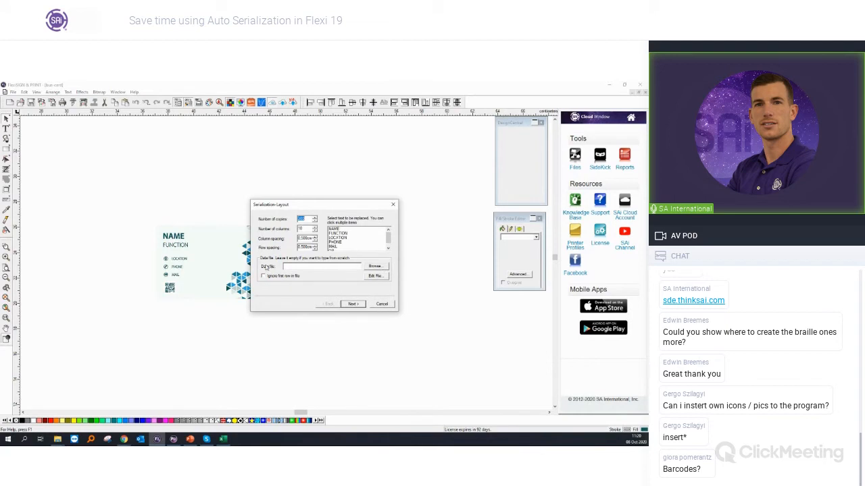
# Step: Load the text file list as the serialization data file and ignore its first row, checking the header row in Excel
pyautogui.click(376, 266)
pyautogui.click(325, 265)
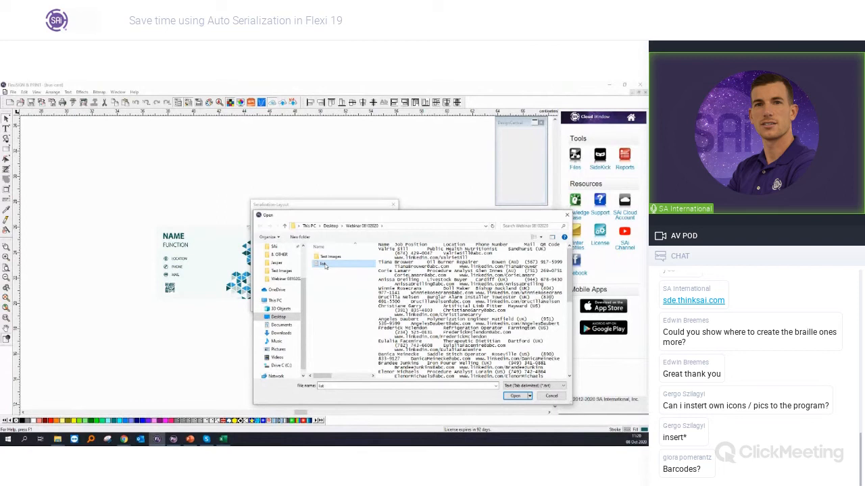
pyautogui.click(514, 396)
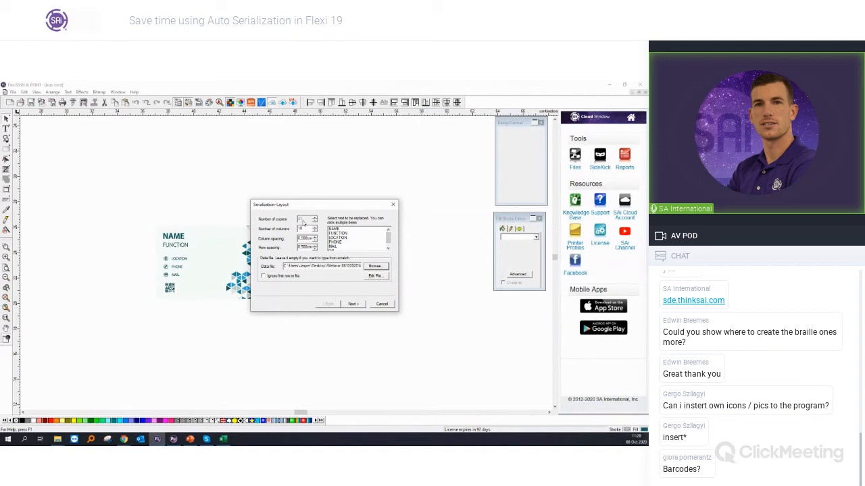
pyautogui.click(280, 277)
pyautogui.click(223, 439)
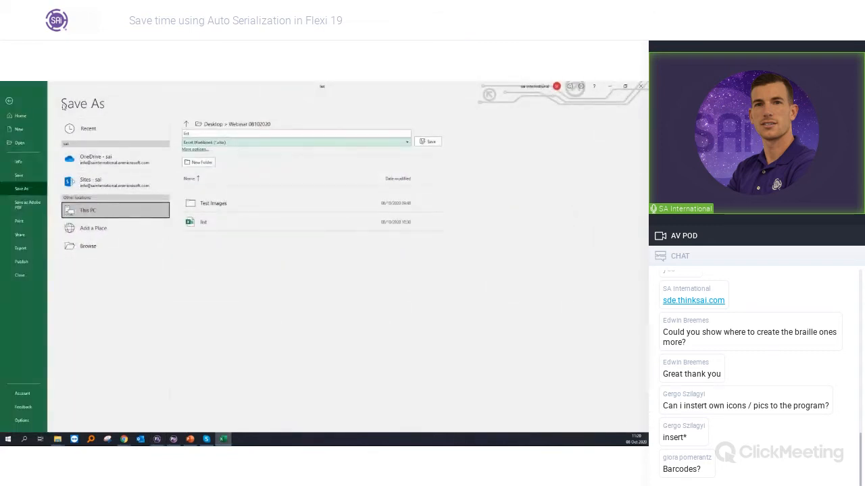
pyautogui.click(21, 103)
pyautogui.click(38, 171)
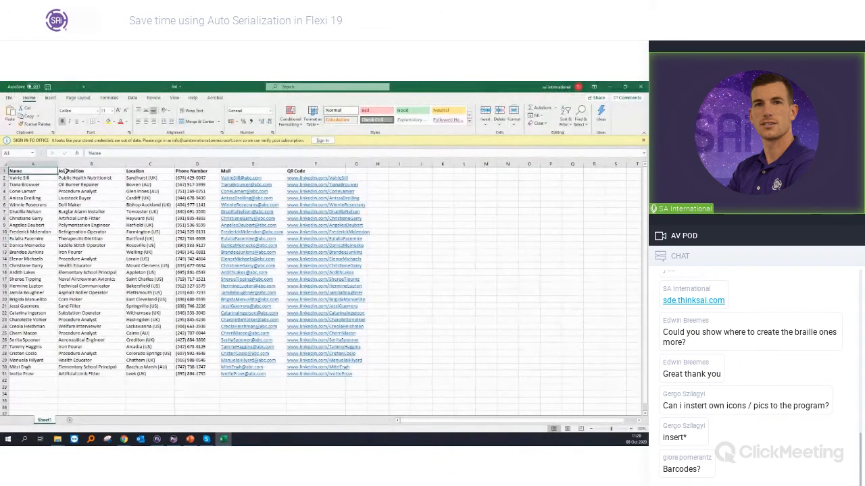
pyautogui.click(608, 87)
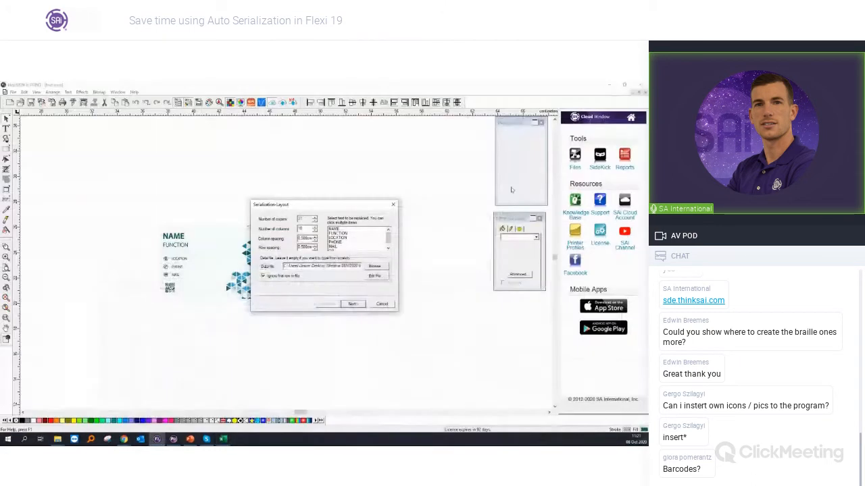
# Step: Select all texts from NAME to QR for replacement and compare their order with the contact list's columns in Excel
pyautogui.moveTo(338, 205); pyautogui.dragTo(393, 224)
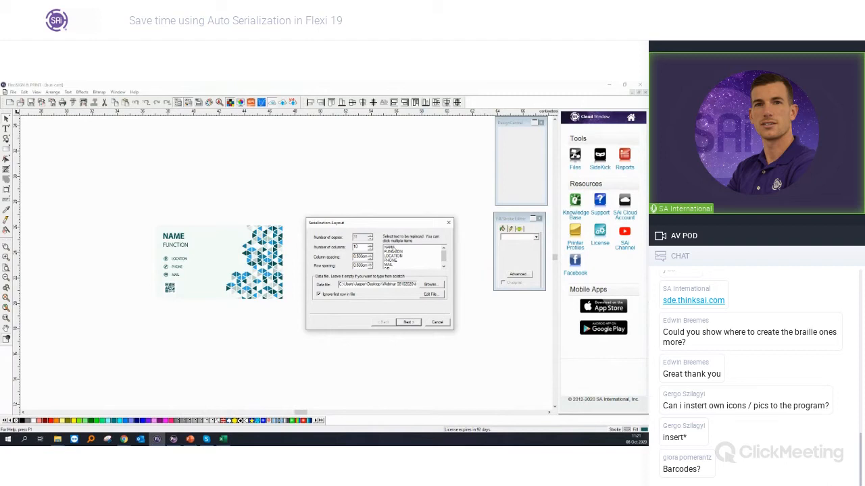
pyautogui.moveTo(393, 251); pyautogui.dragTo(392, 268)
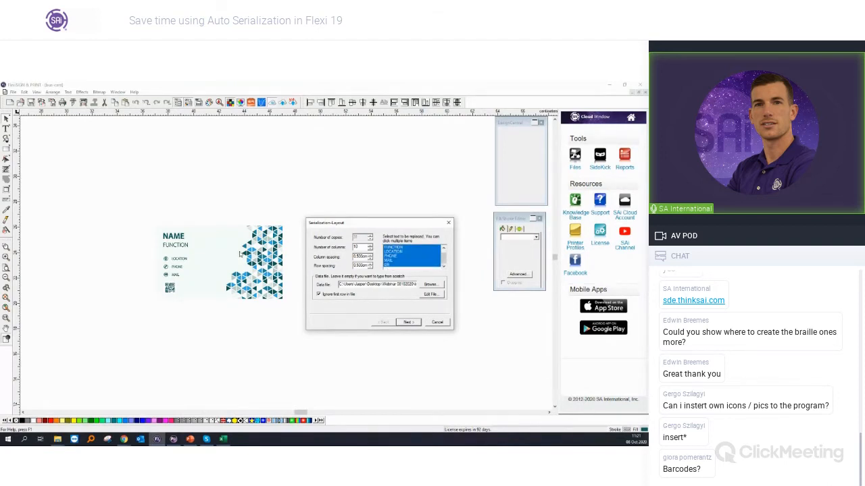
pyautogui.click(223, 439)
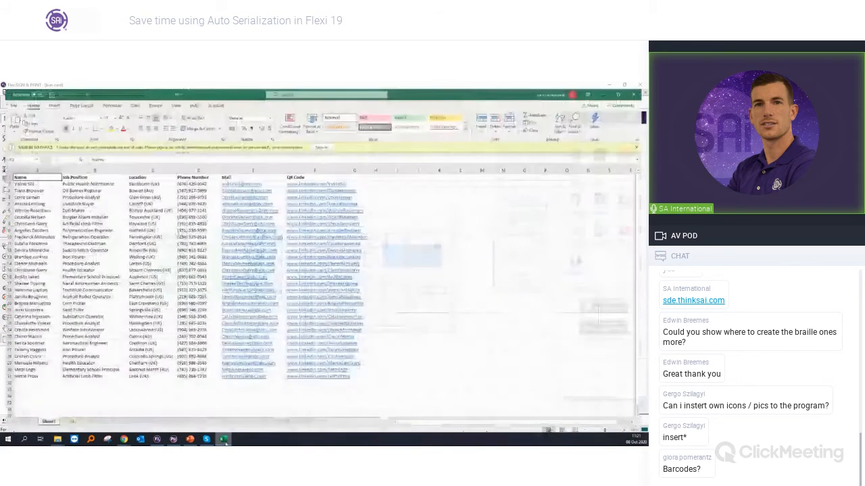
pyautogui.click(224, 439)
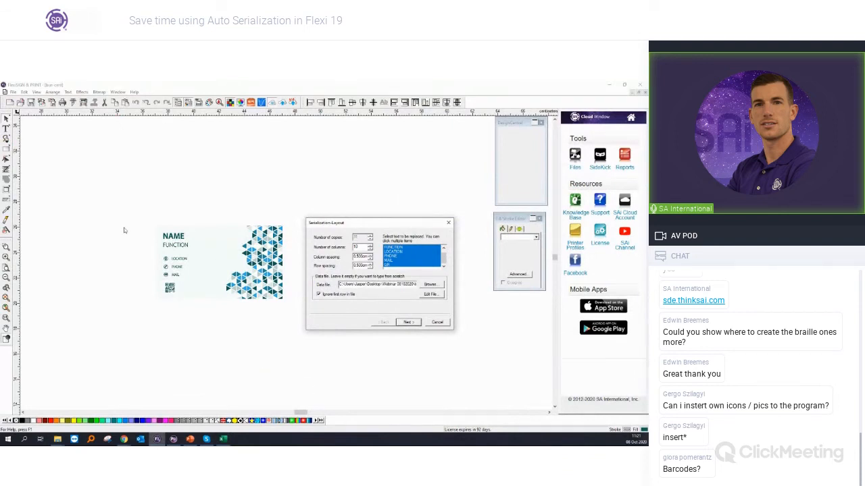
pyautogui.click(223, 439)
pyautogui.click(223, 439)
pyautogui.click(223, 439)
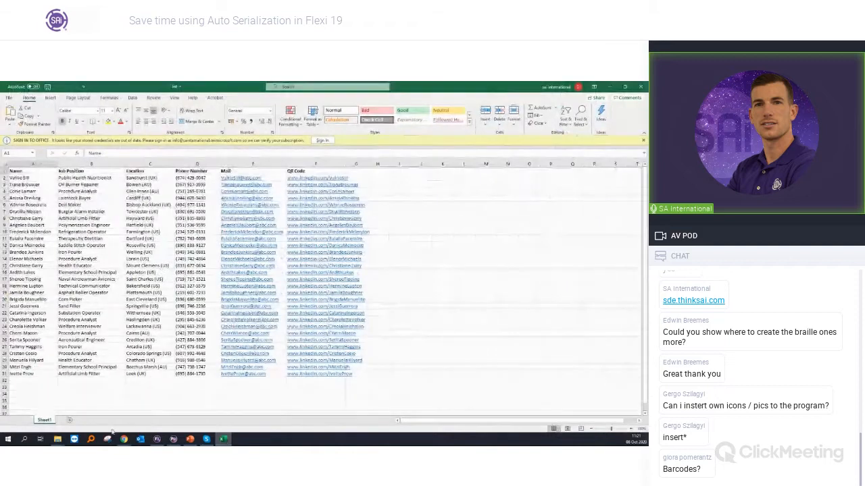
pyautogui.click(610, 87)
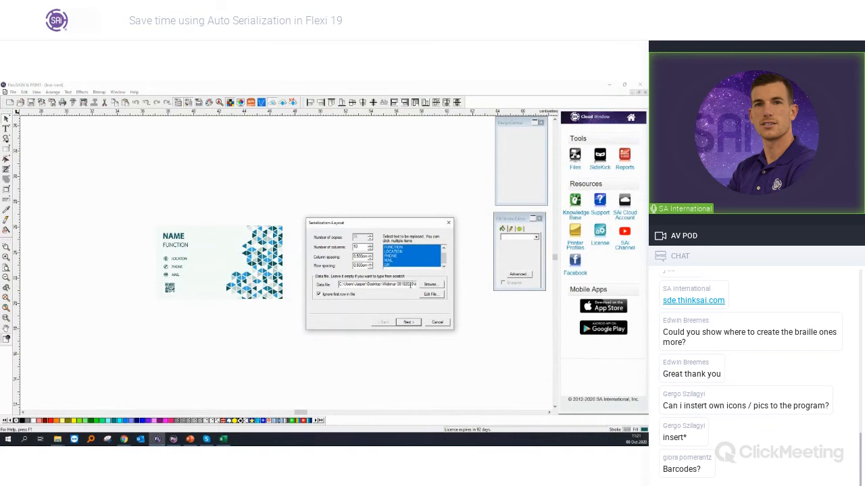
# Step: Review the imported data columns from NAME to QR and generate the serialized business cards
pyautogui.click(408, 323)
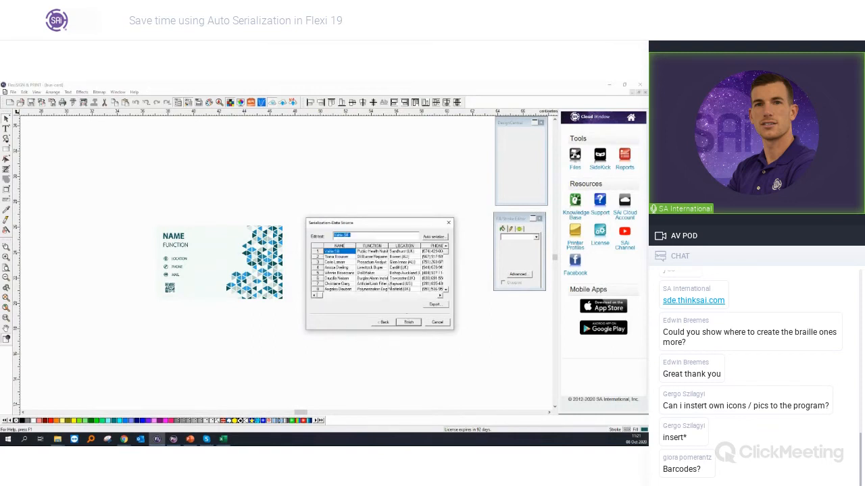
pyautogui.click(373, 298)
pyautogui.moveTo(359, 297); pyautogui.dragTo(418, 303)
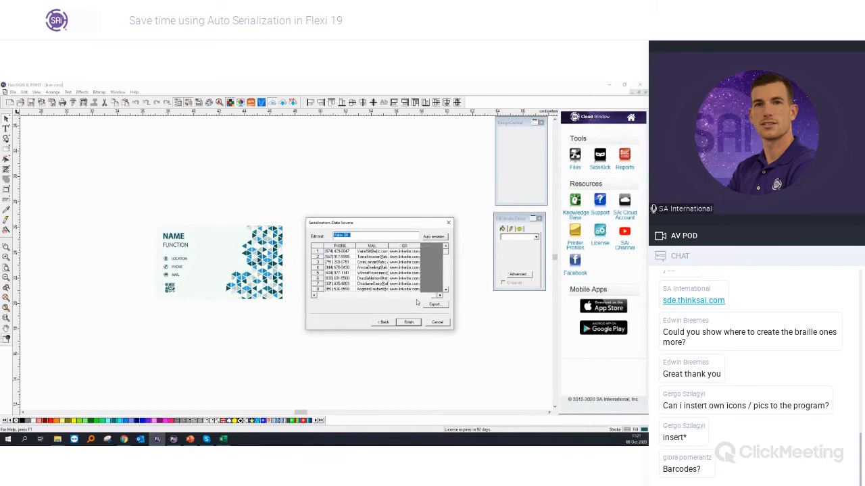
pyautogui.click(382, 298)
pyautogui.click(373, 262)
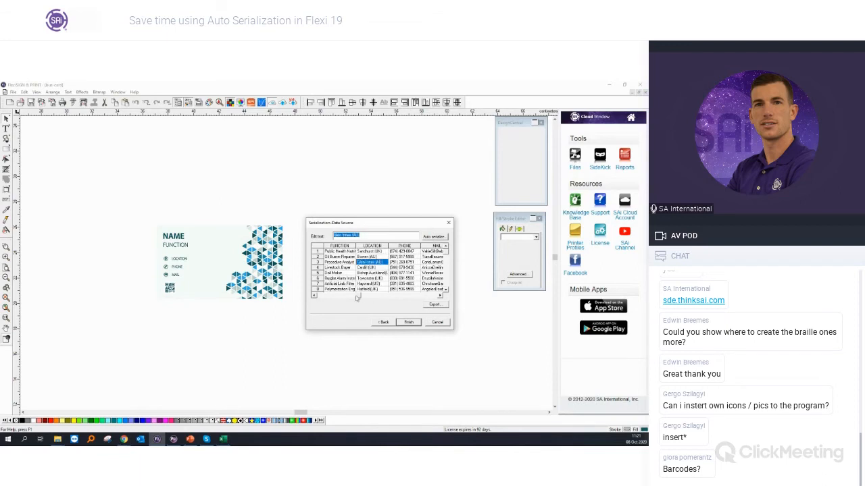
pyautogui.moveTo(328, 298); pyautogui.dragTo(323, 298)
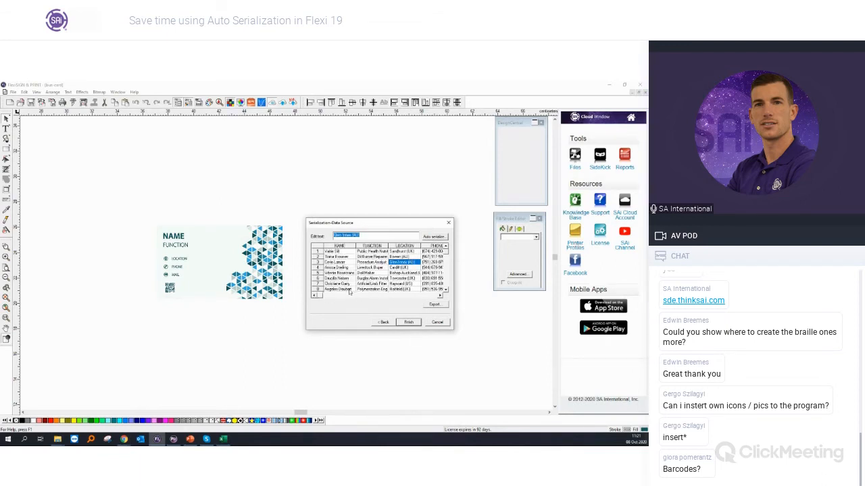
pyautogui.click(408, 323)
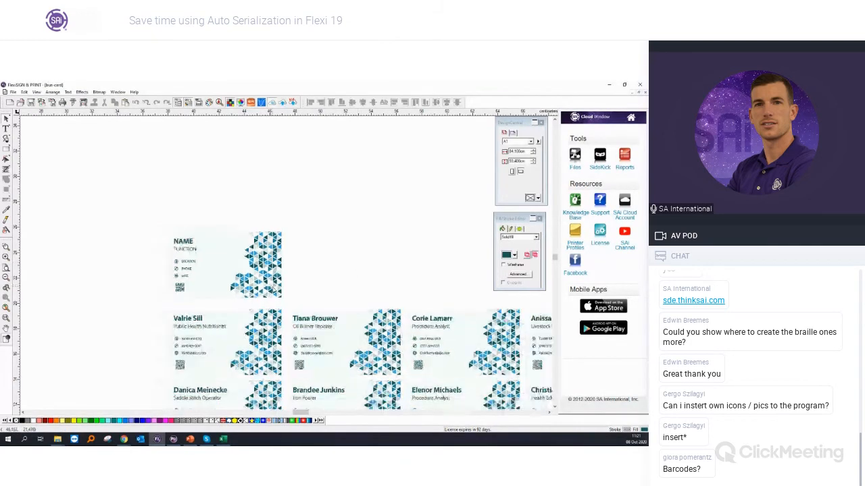
# Step: Examine the serialized cards across the whole layout, including the contact texts and QR code of an individual card
pyautogui.scroll(5, 457, 353)
pyautogui.scroll(2, 367, 328)
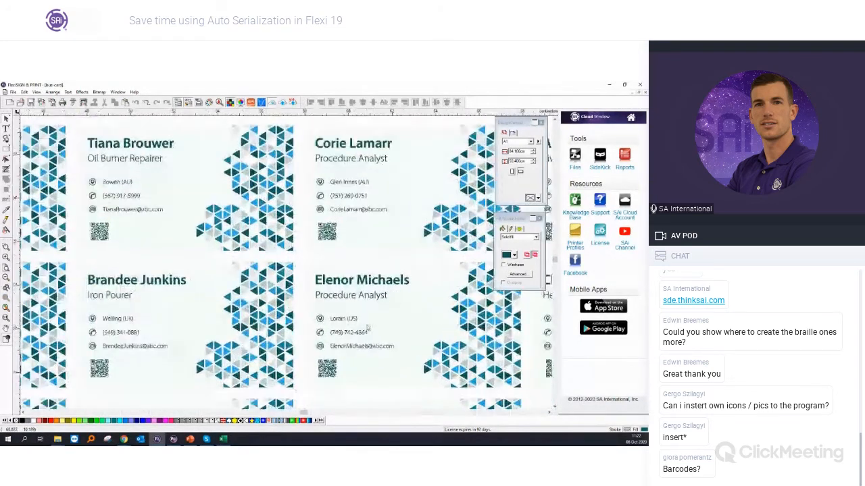
pyautogui.scroll(-4, 367, 327)
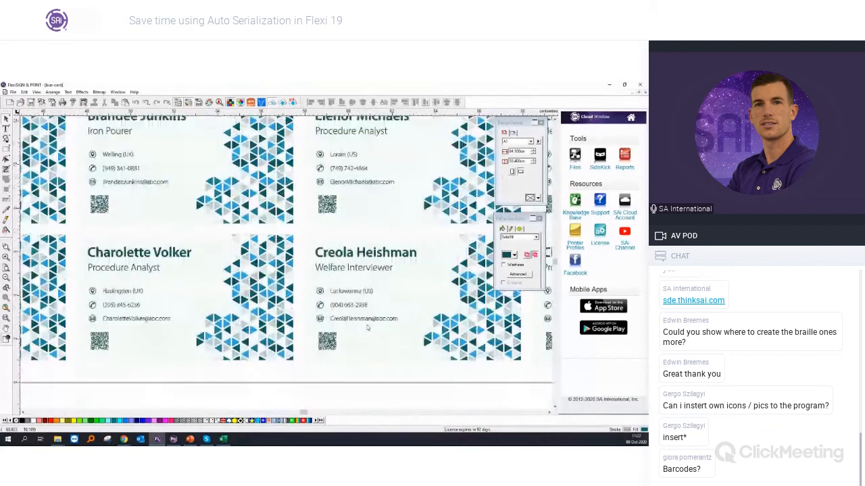
pyautogui.moveTo(304, 413); pyautogui.dragTo(321, 413)
pyautogui.scroll(-5, 274, 214)
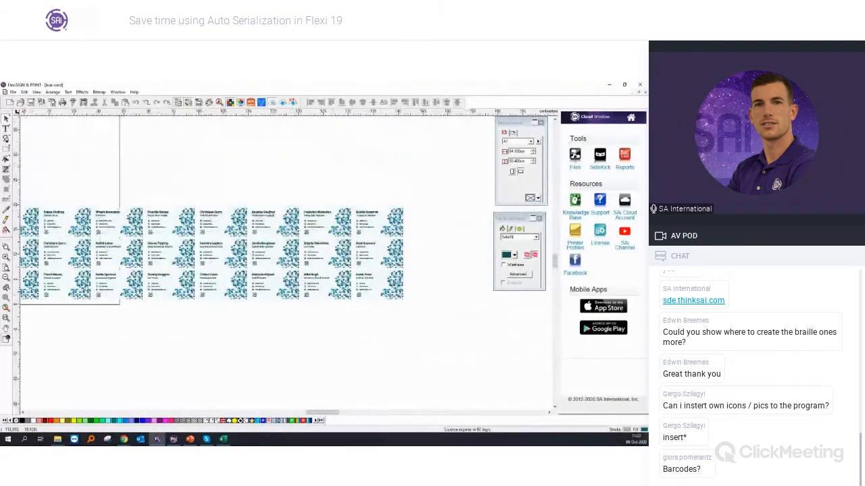
pyautogui.scroll(4, 258, 229)
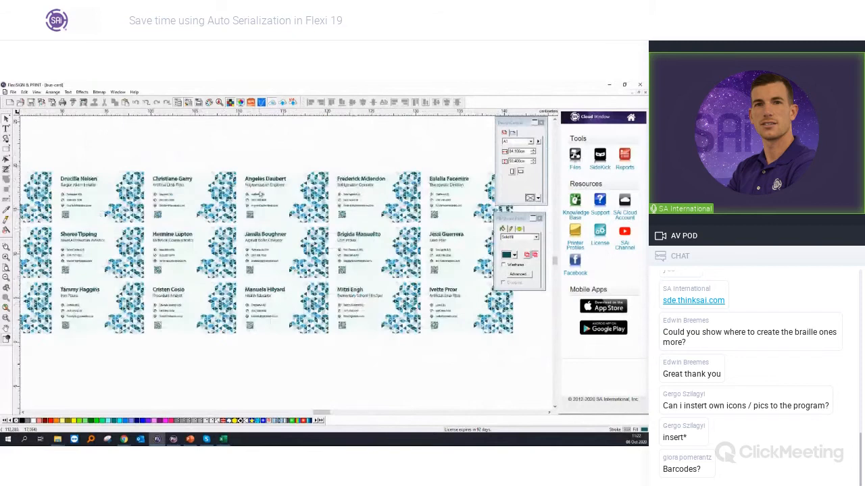
pyautogui.scroll(4, 260, 194)
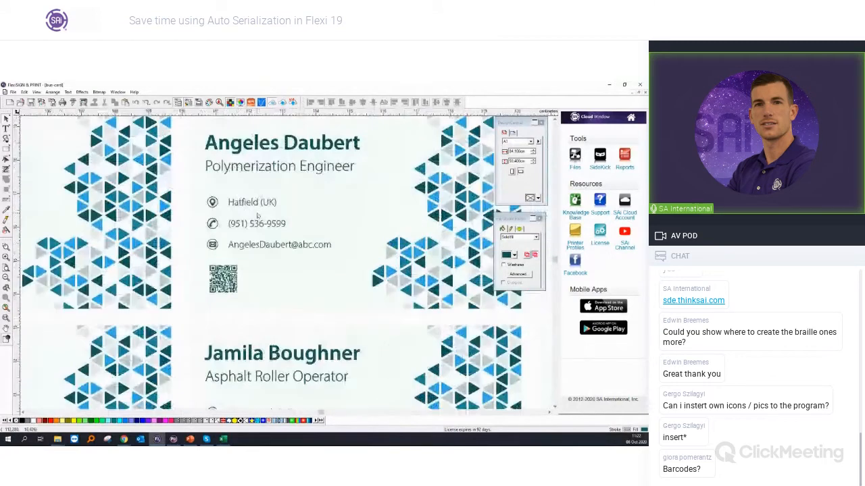
pyautogui.click(227, 331)
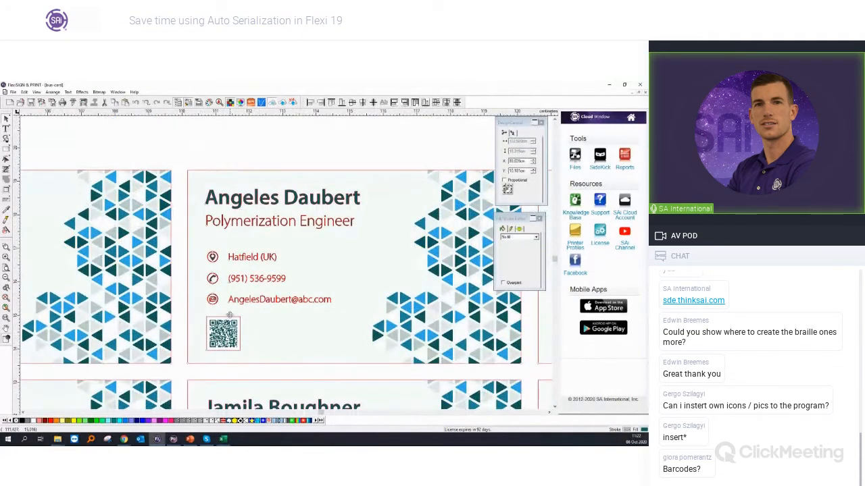
pyautogui.click(180, 308)
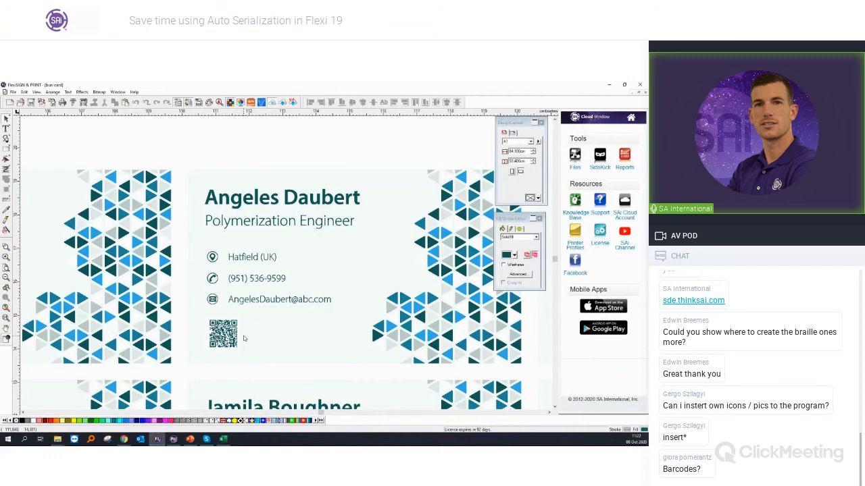
# Step: Look over the remaining serialized cards and undo the serialization, keeping only the template card
pyautogui.scroll(-3, 244, 338)
pyautogui.scroll(-5, 244, 340)
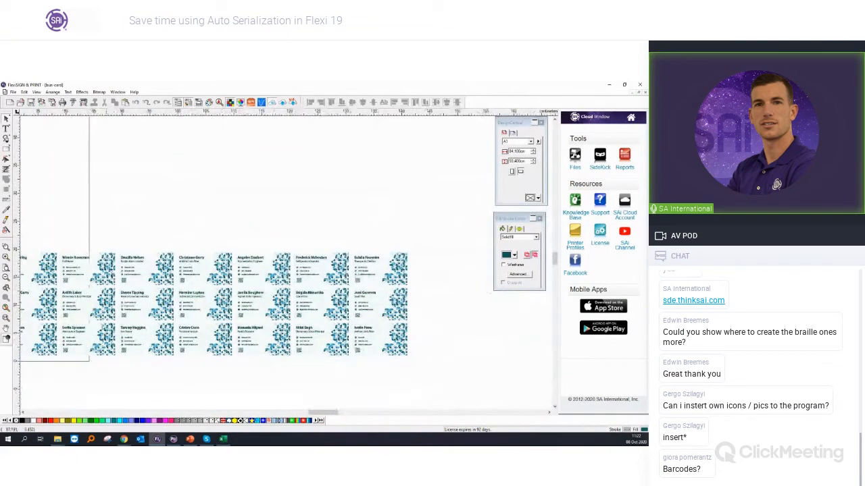
pyautogui.scroll(2, 66, 318)
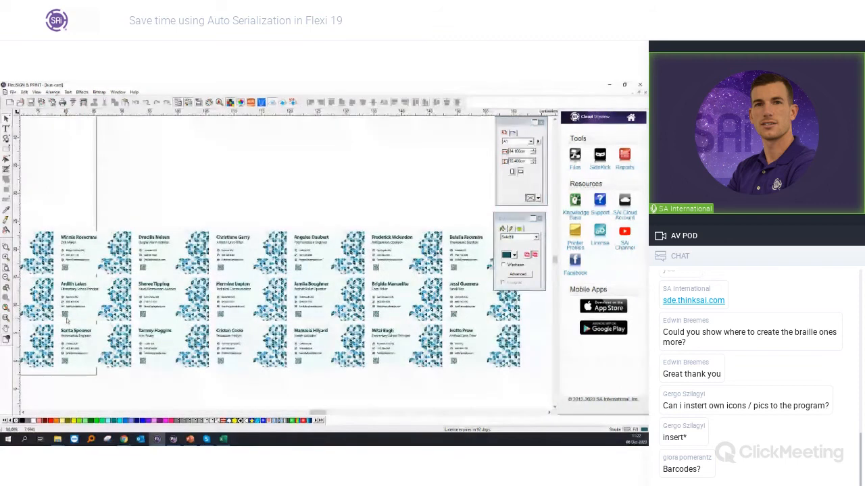
pyautogui.scroll(1, 67, 318)
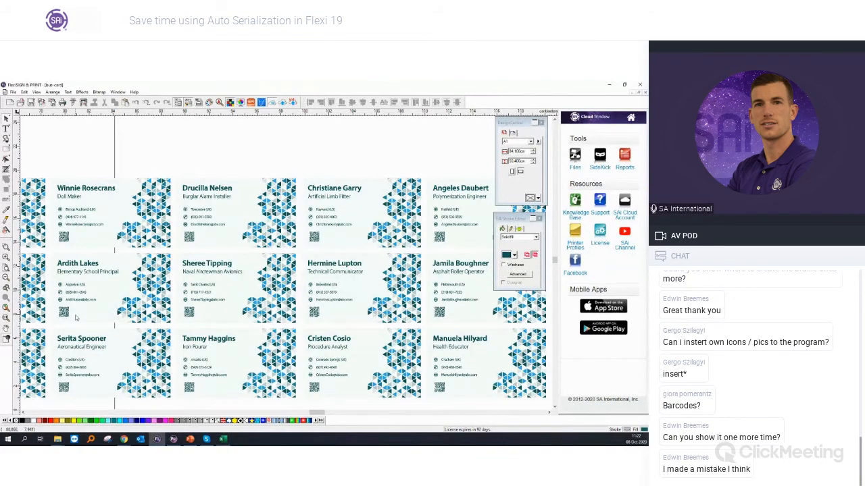
pyautogui.scroll(-2, 66, 318)
pyautogui.moveTo(323, 413); pyautogui.dragTo(304, 412)
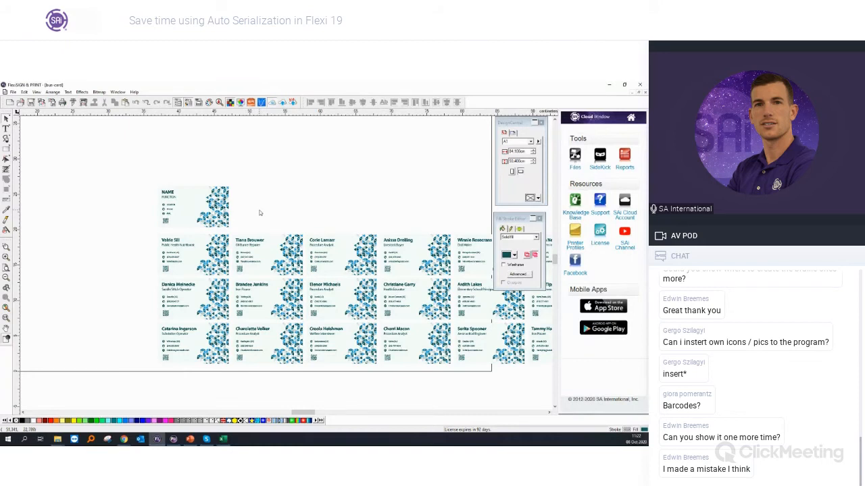
pyautogui.hotkey('ctrl', 'z')
# Step: Check the template card's separate text objects and QR code against the contact list's columns in Excel
pyautogui.scroll(2, 180, 197)
pyautogui.scroll(2, 181, 197)
pyautogui.click(181, 197)
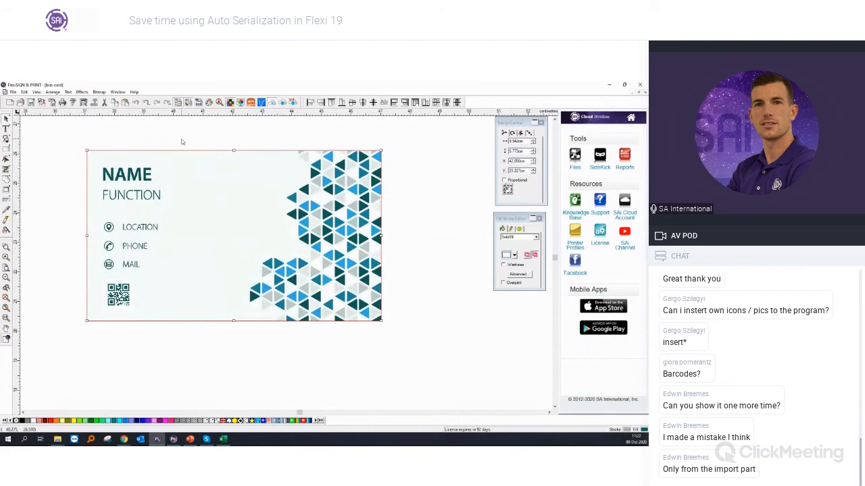
pyautogui.click(182, 142)
pyautogui.click(154, 181)
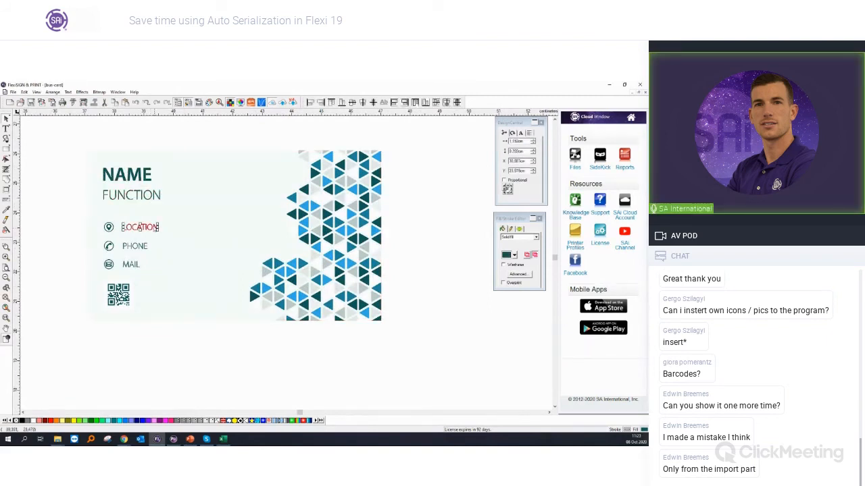
pyautogui.click(148, 201)
pyautogui.click(131, 265)
pyautogui.click(129, 300)
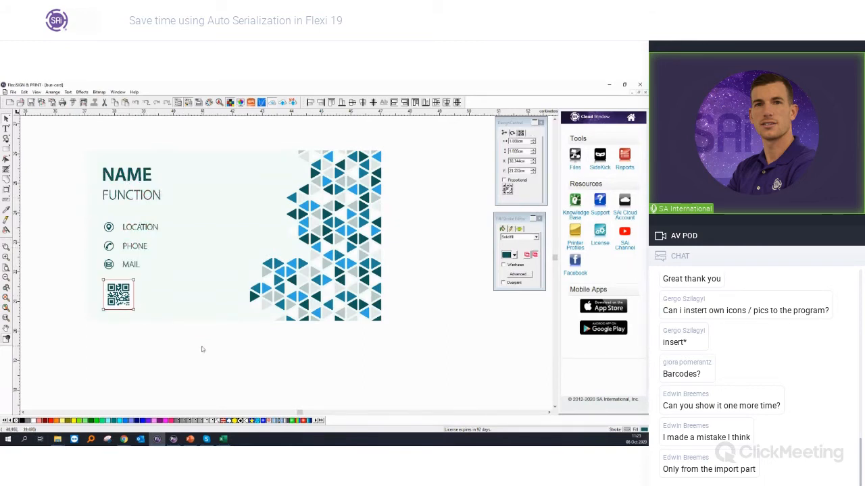
pyautogui.click(203, 348)
pyautogui.click(221, 442)
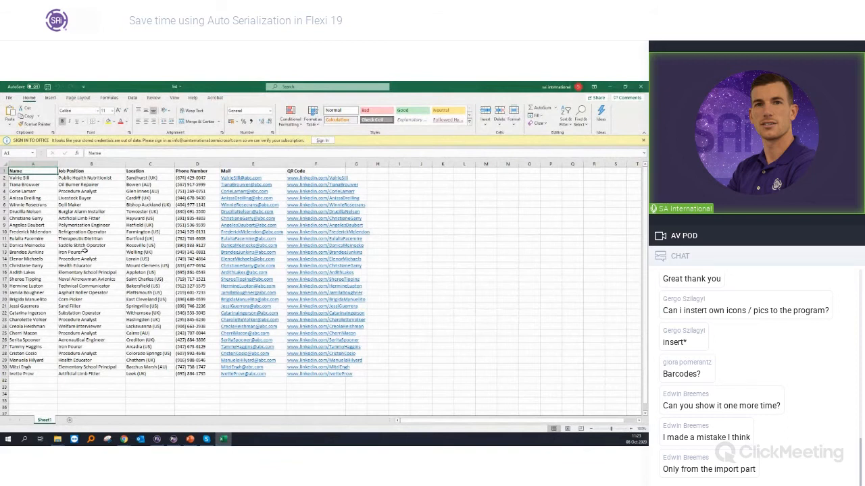
pyautogui.hotkey('alt', 'Tab')
# Step: Auto-serialize the whole template card from the loaded data file, selecting its texts from NAME onward for replacement
pyautogui.click(52, 92)
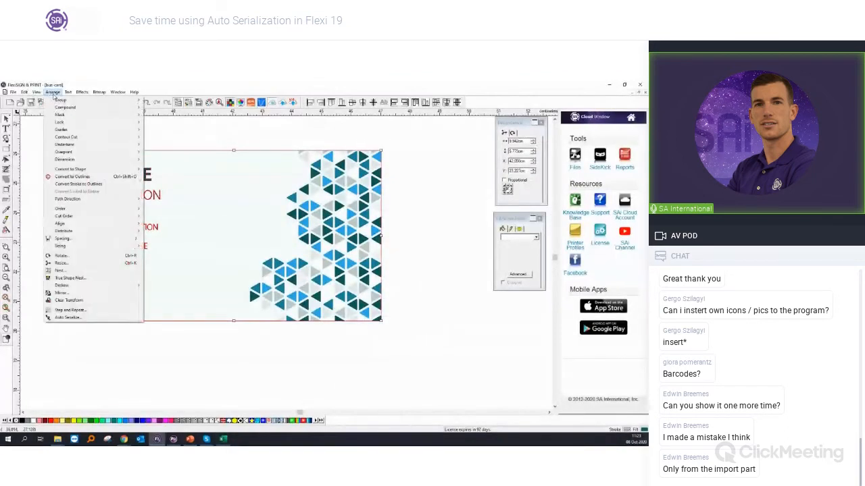
pyautogui.click(95, 317)
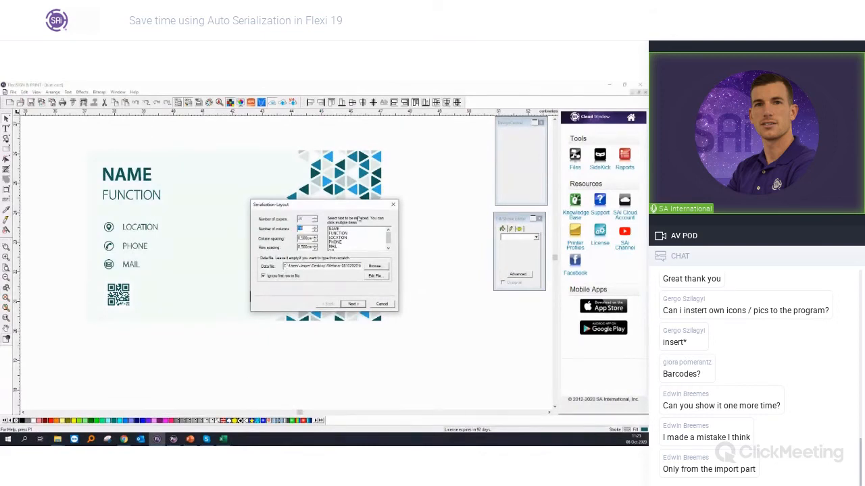
pyautogui.click(346, 231)
pyautogui.moveTo(345, 238); pyautogui.dragTo(343, 246)
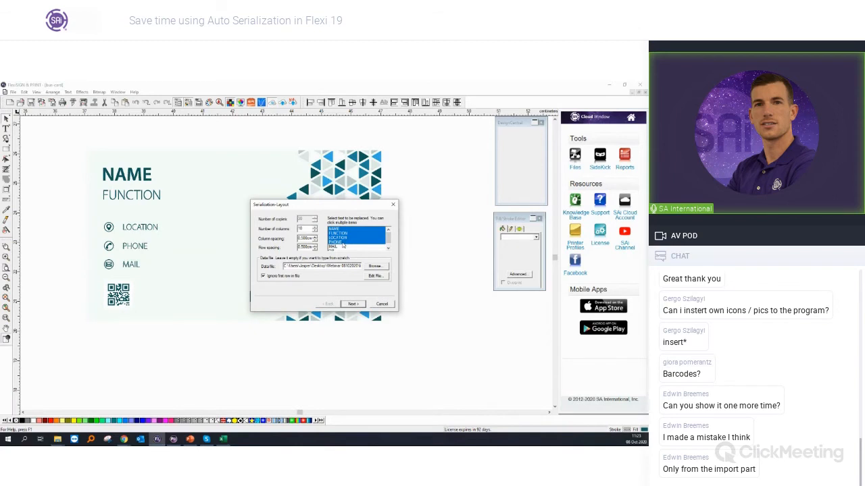
pyautogui.click(352, 304)
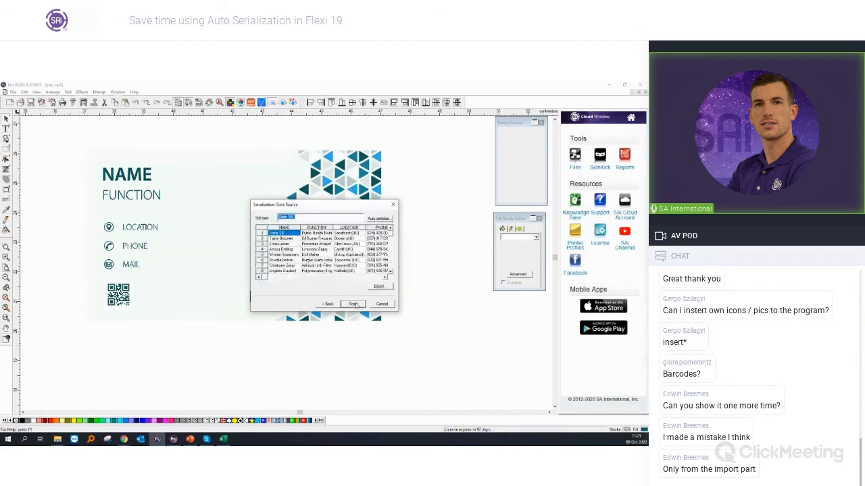
pyautogui.click(354, 304)
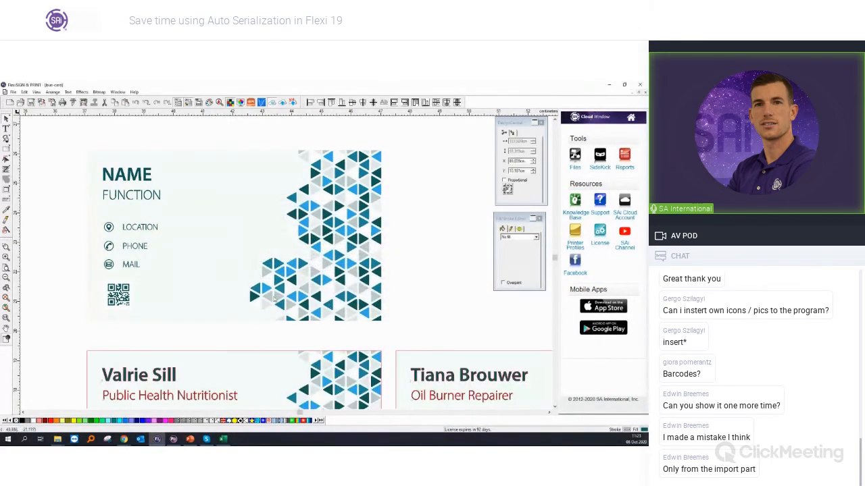
# Step: Review the generated cards beneath the template and undo the serialization
pyautogui.scroll(-1, 81, 278)
pyautogui.click(66, 277)
pyautogui.scroll(-4, 67, 277)
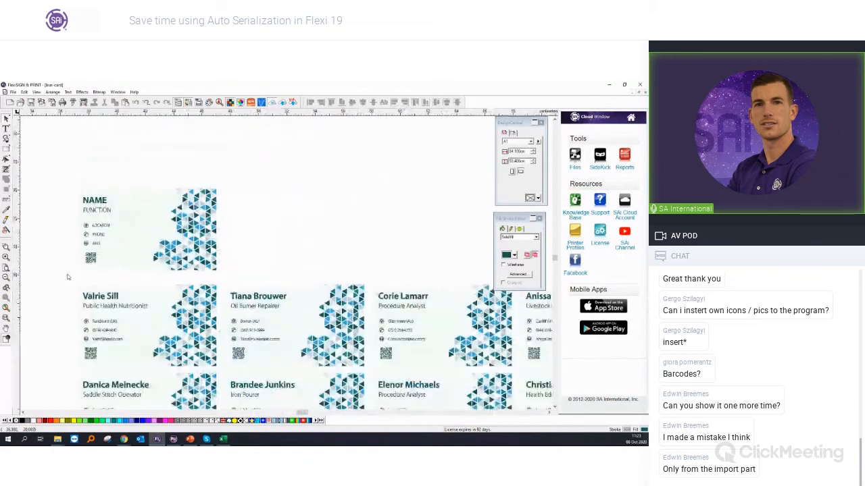
pyautogui.scroll(-2, 73, 276)
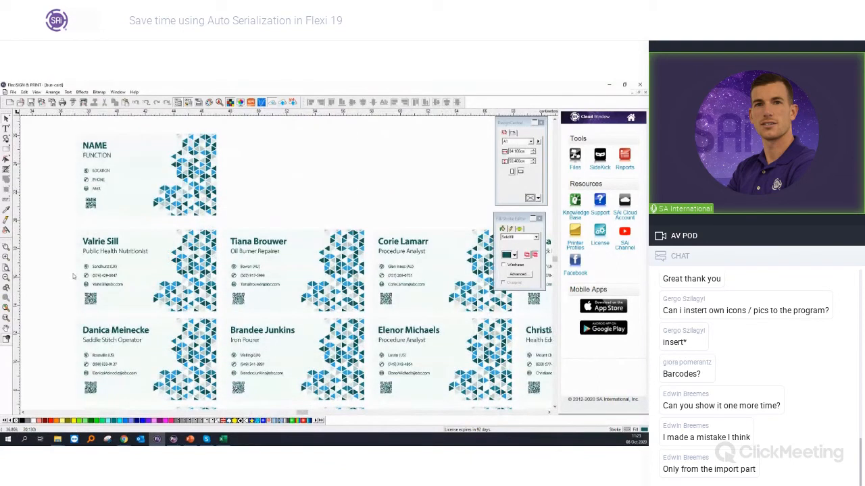
pyautogui.scroll(2, 71, 229)
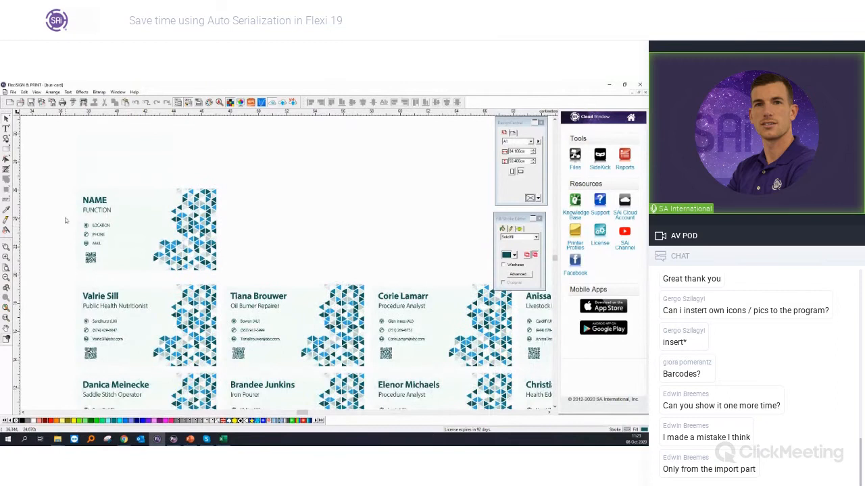
pyautogui.hotkey('ctrl', 'z')
pyautogui.scroll(2, 61, 213)
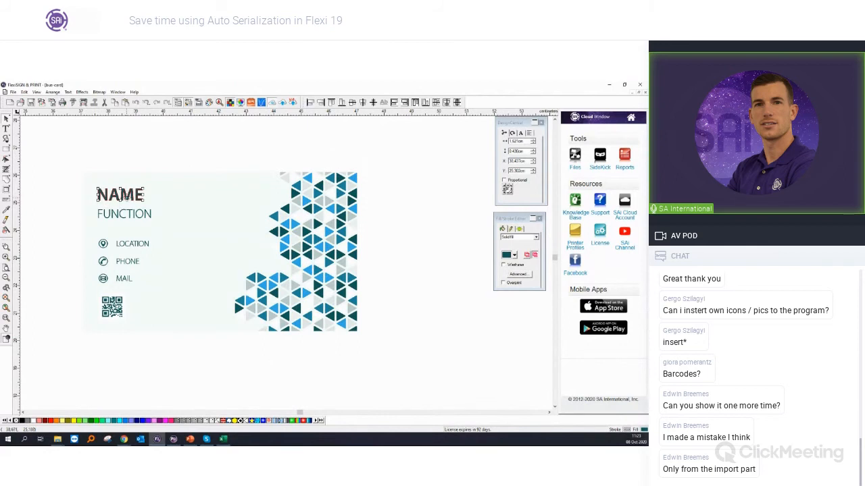
# Step: Apply the UPPER CASE option to the template card's NAME text
pyautogui.click(82, 92)
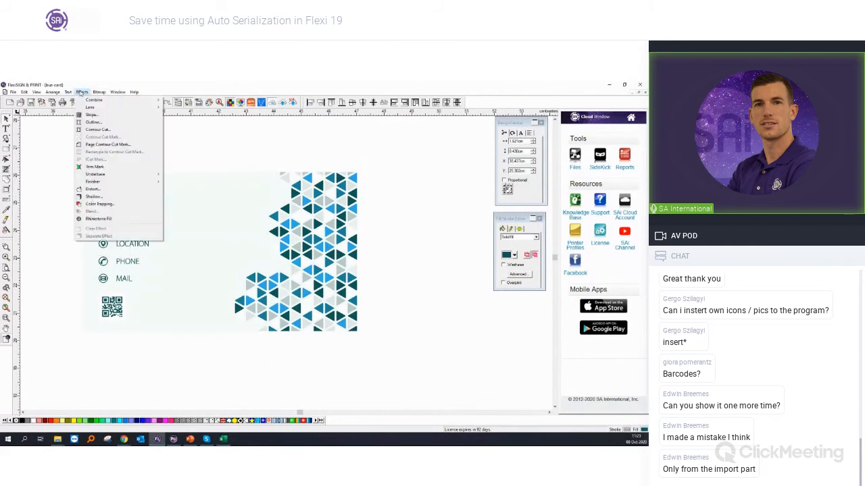
pyautogui.moveTo(68, 92)
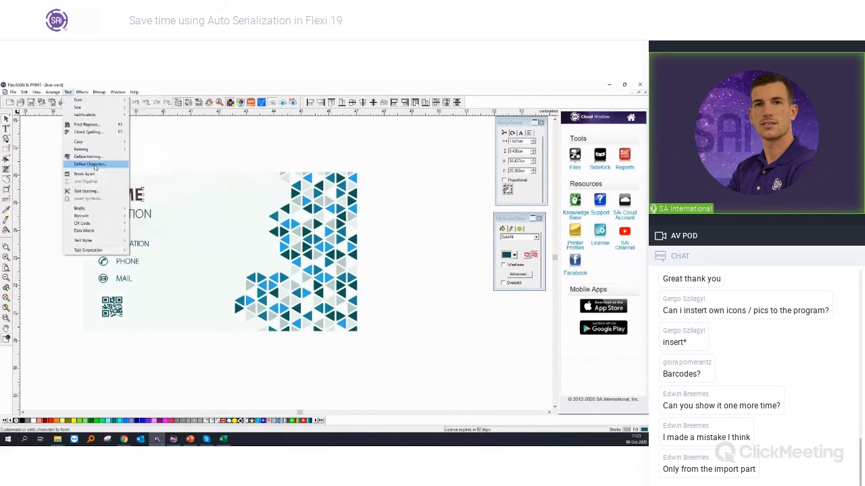
pyautogui.moveTo(83, 142)
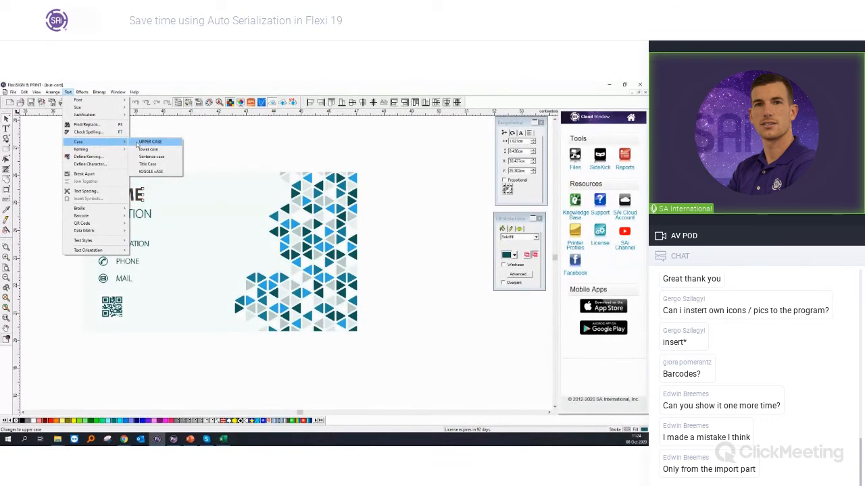
pyautogui.click(152, 142)
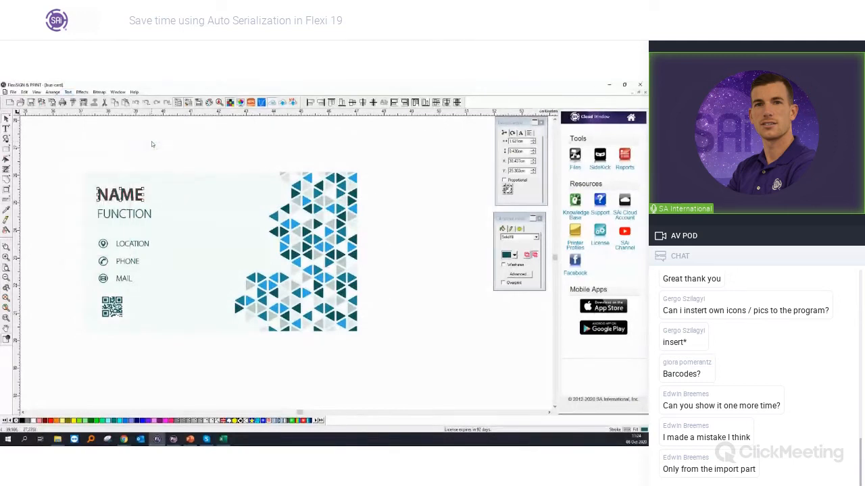
pyautogui.click(152, 143)
# Step: Select the entire template card and serialize it again, replacing its texts with the contact list's data
pyautogui.moveTo(54, 159); pyautogui.dragTo(371, 345)
pyautogui.click(82, 92)
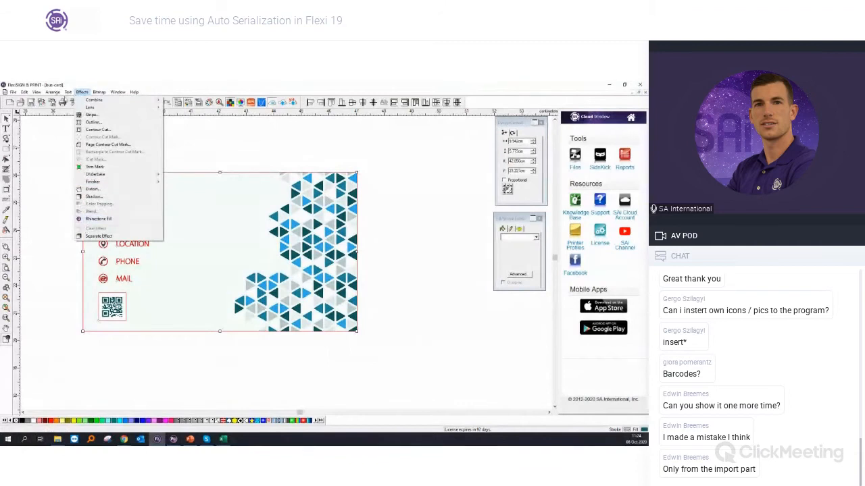
pyautogui.moveTo(67, 93)
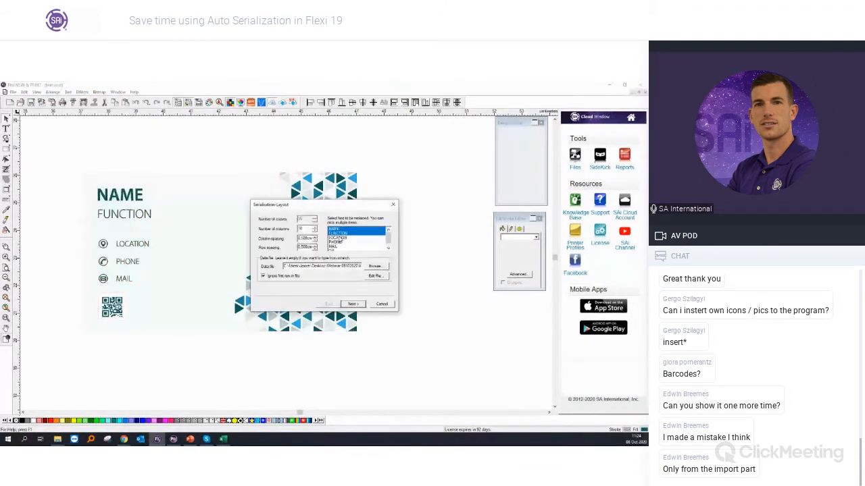
pyautogui.click(339, 239)
pyautogui.click(339, 242)
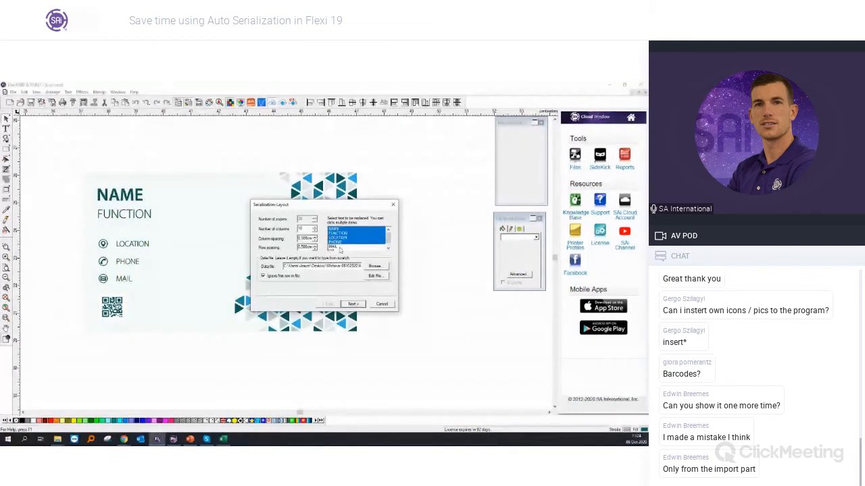
pyautogui.click(353, 304)
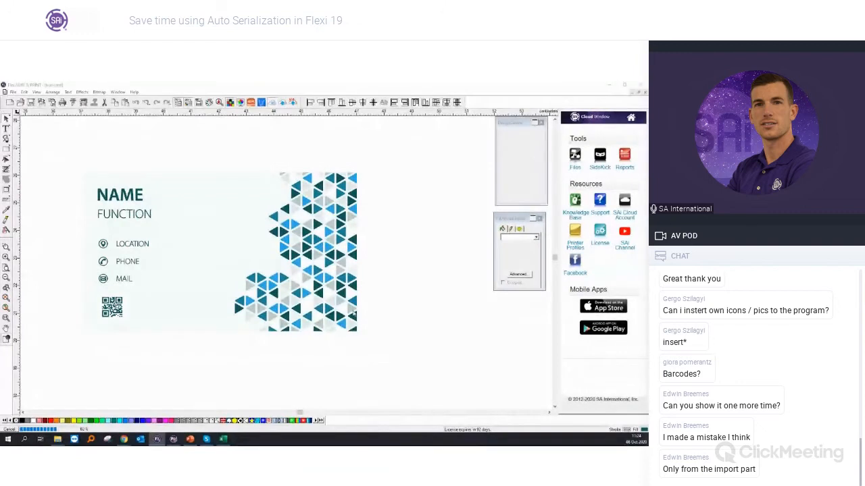
# Step: Check the letter case of the names on the generated cards and delete those cards
pyautogui.scroll(-4, 325, 292)
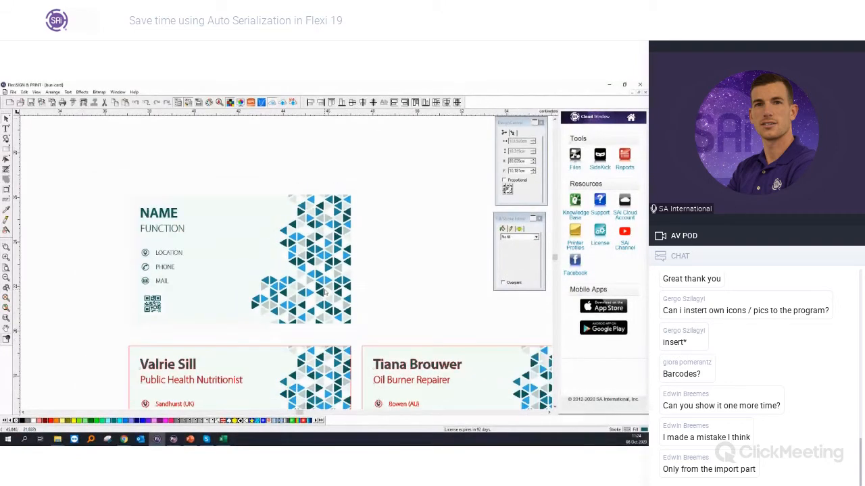
pyautogui.scroll(-3, 324, 292)
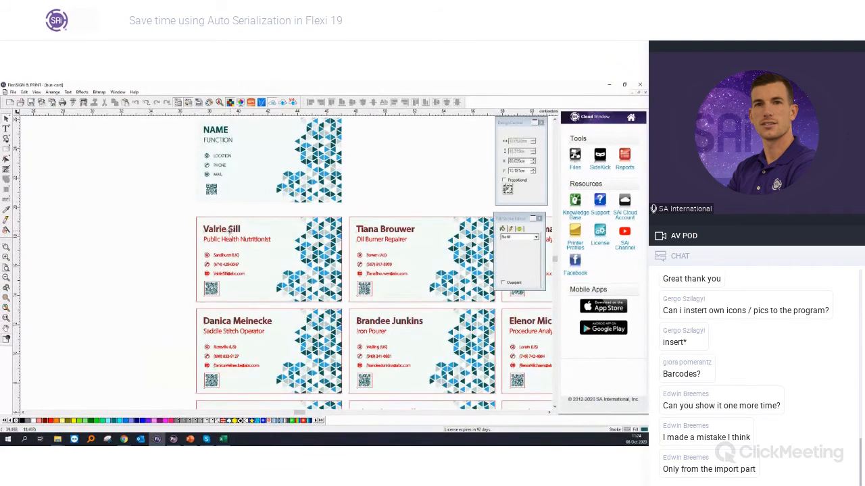
pyautogui.click(224, 439)
pyautogui.click(228, 442)
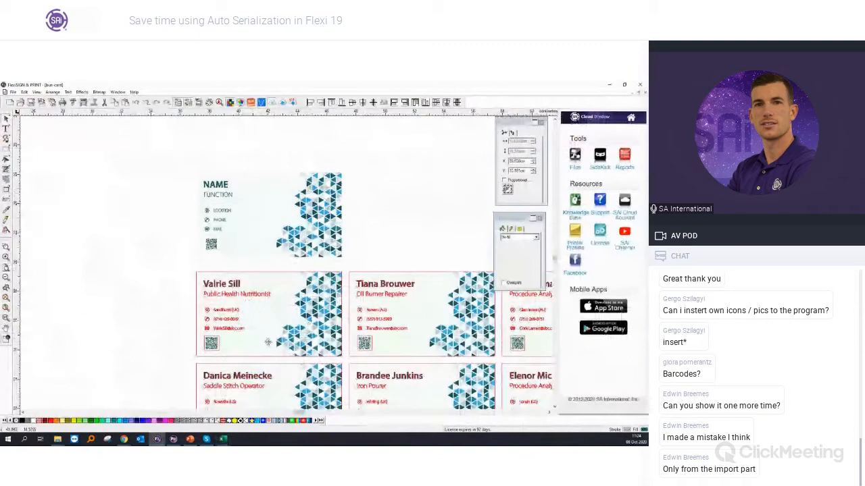
pyautogui.press('Delete')
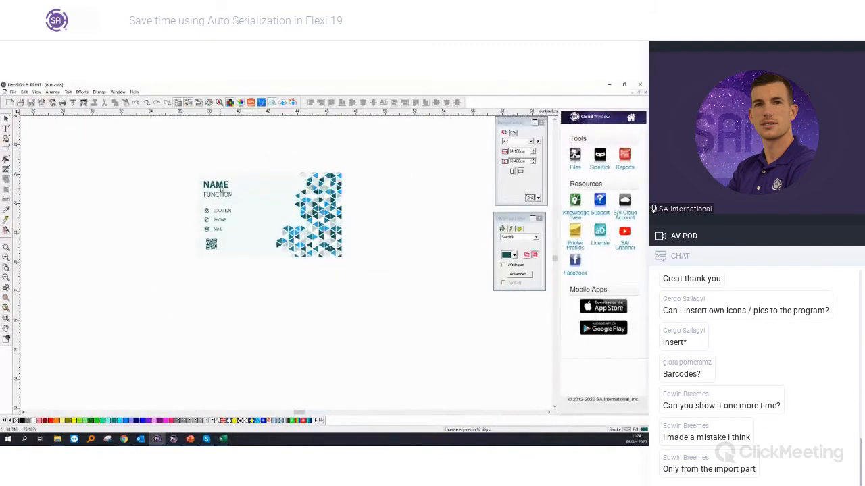
# Step: Try the UPPER CASE option once more on the template's NAME text
pyautogui.click(217, 185)
pyautogui.scroll(4, 223, 186)
pyautogui.scroll(1, 227, 187)
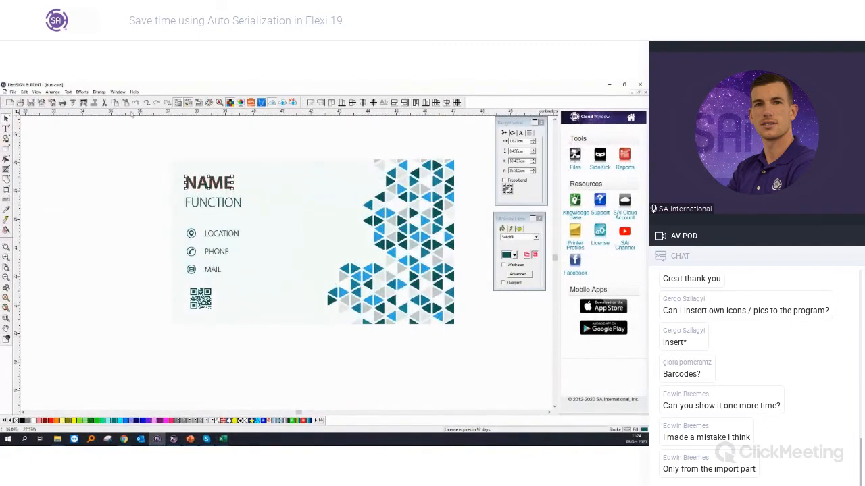
pyautogui.click(83, 92)
pyautogui.moveTo(68, 92)
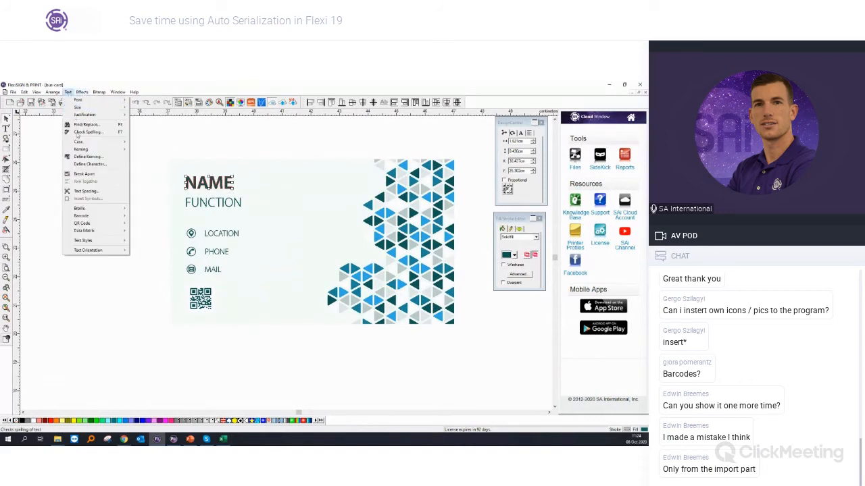
pyautogui.moveTo(84, 142)
pyautogui.click(144, 143)
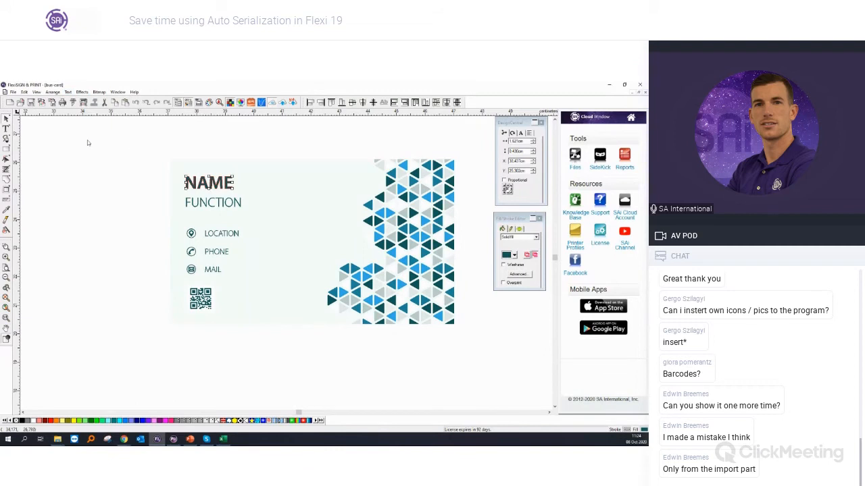
# Step: Retype the template card's NAME text in lower case as "name" and apply the UPPER CASE option to it
pyautogui.doubleClick(230, 187)
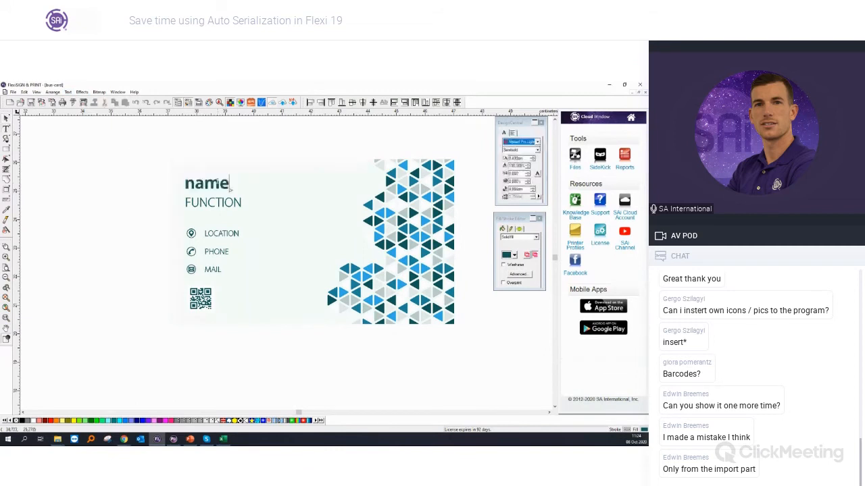
pyautogui.scroll(3, 230, 187)
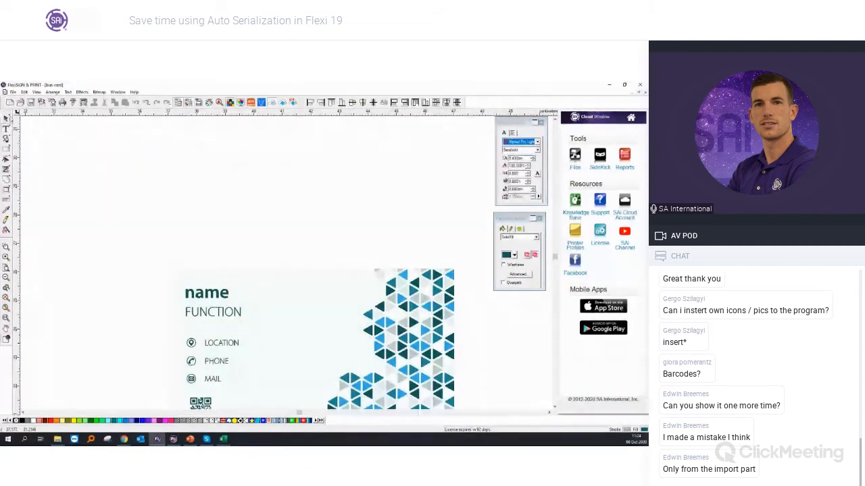
pyautogui.click(68, 92)
pyautogui.moveTo(86, 143)
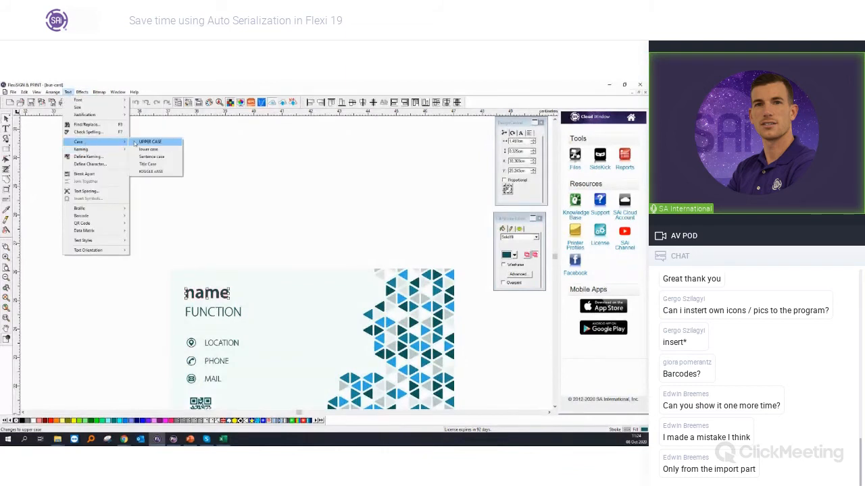
pyautogui.click(145, 142)
# Step: Select the whole template card and auto-serialize it, replacing all its listed texts with the contact list's data
pyautogui.scroll(-2, 135, 198)
pyautogui.moveTo(123, 191); pyautogui.dragTo(374, 338)
pyautogui.click(52, 92)
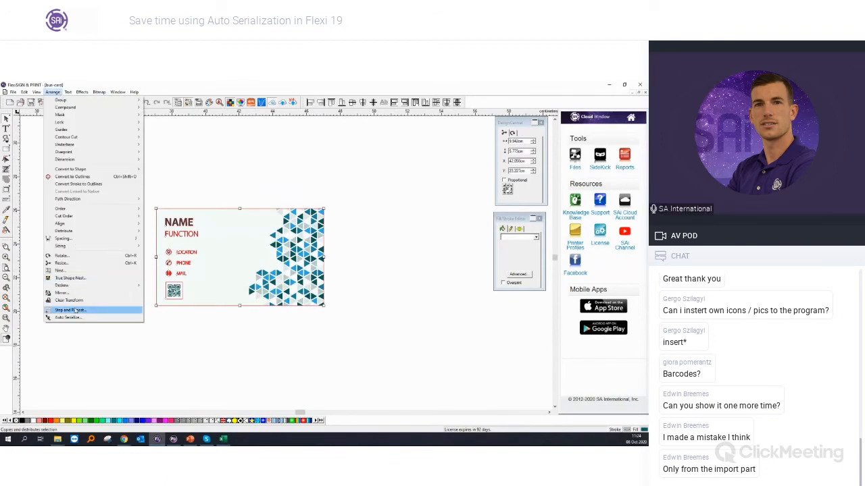
pyautogui.click(75, 318)
pyautogui.click(338, 230)
pyautogui.click(338, 234)
pyautogui.click(338, 238)
pyautogui.scroll(-1, 337, 244)
pyautogui.click(336, 239)
pyautogui.click(336, 244)
pyautogui.click(338, 248)
pyautogui.click(351, 304)
pyautogui.click(353, 304)
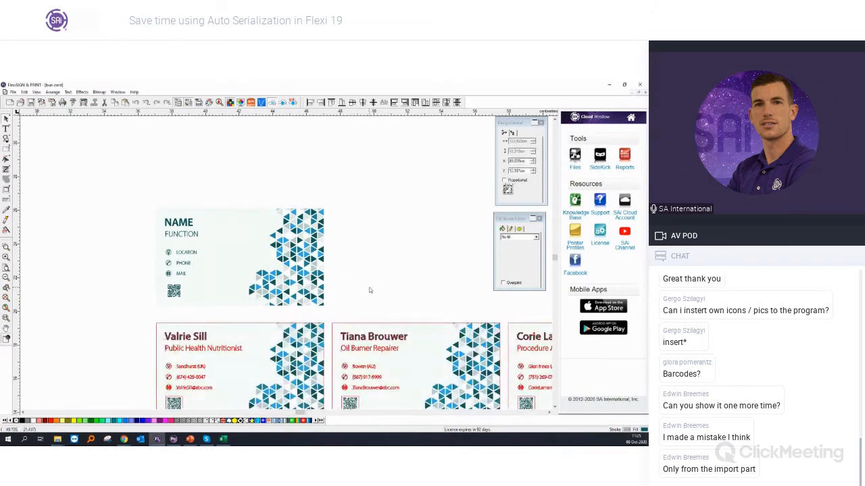
# Step: Check the letter case of the names on the generated cards and undo the serialization
pyautogui.scroll(2, 370, 290)
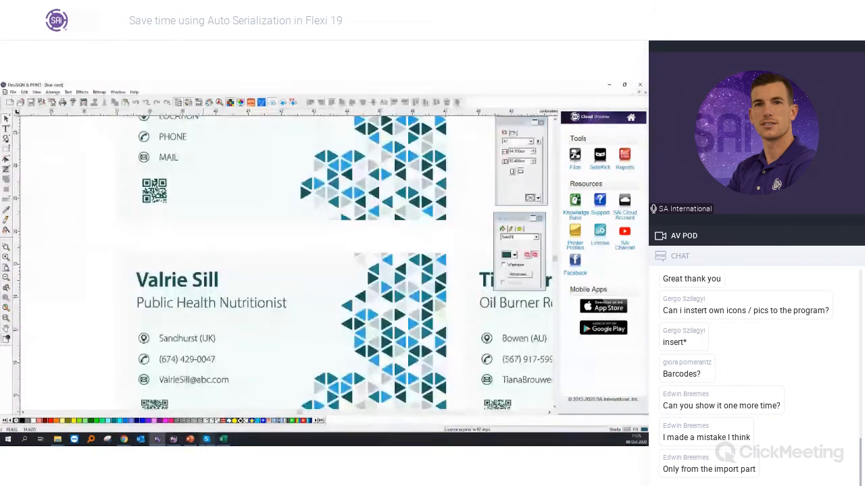
pyautogui.click(224, 440)
pyautogui.click(225, 442)
pyautogui.scroll(2, 207, 246)
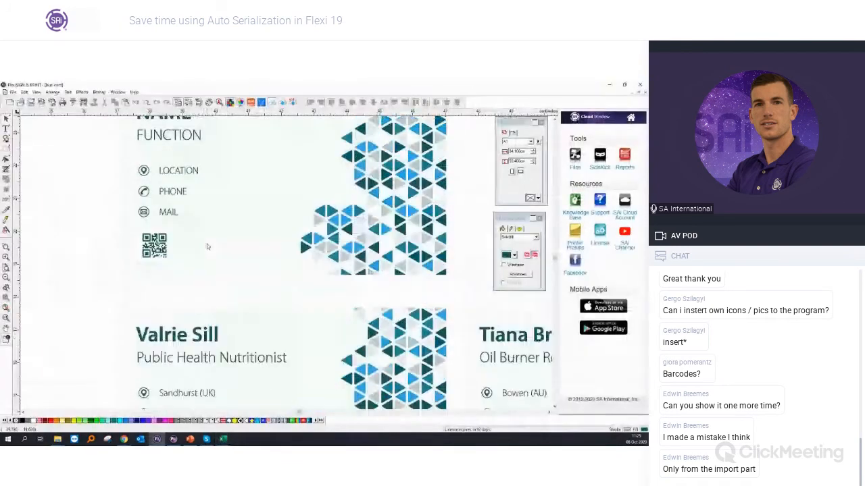
pyautogui.scroll(-1, 207, 246)
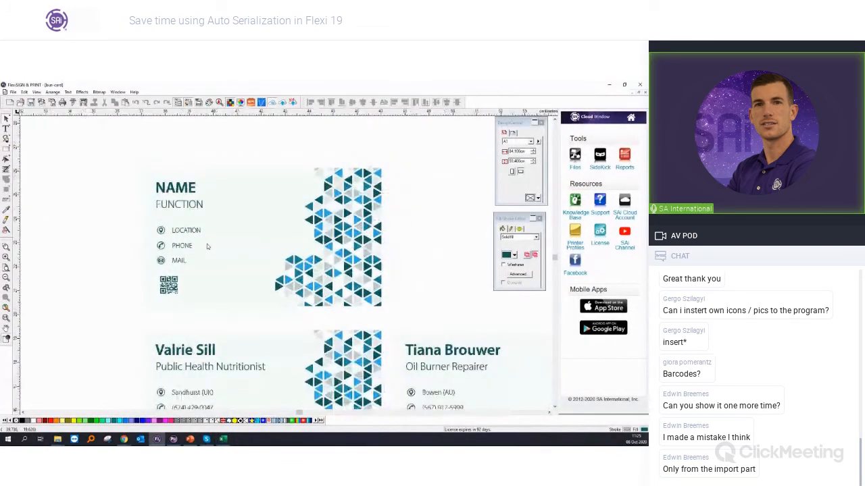
pyautogui.hotkey('ctrl', 'z')
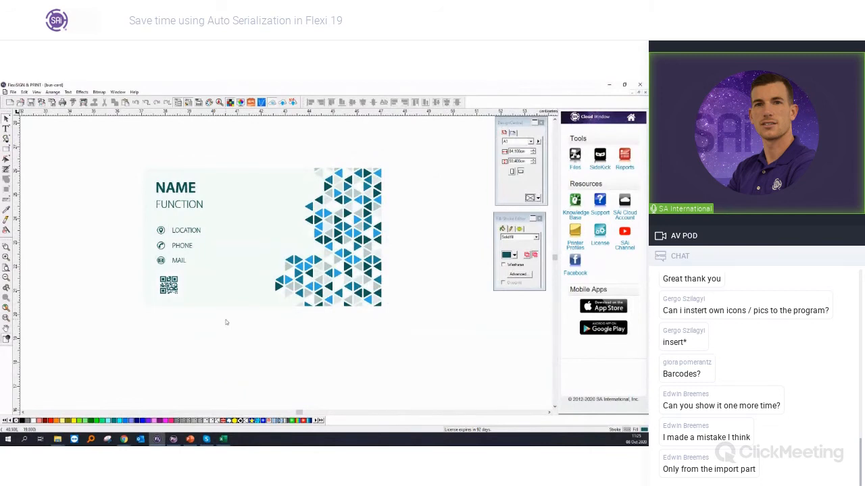
pyautogui.scroll(1, 227, 322)
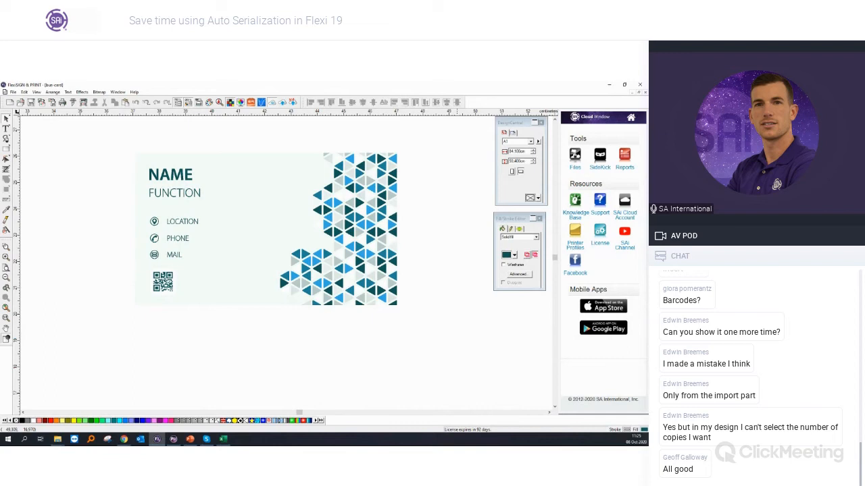
pyautogui.hotkey('alt', 'Tab')
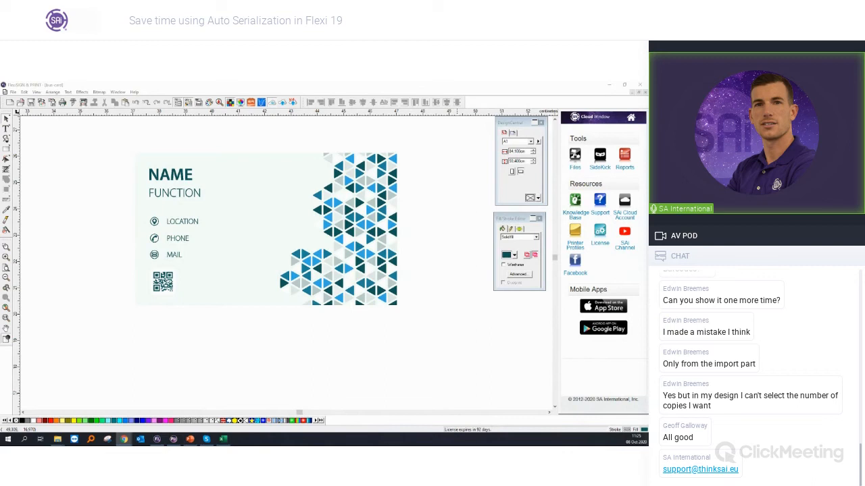
pyautogui.scroll(-4, 61, 173)
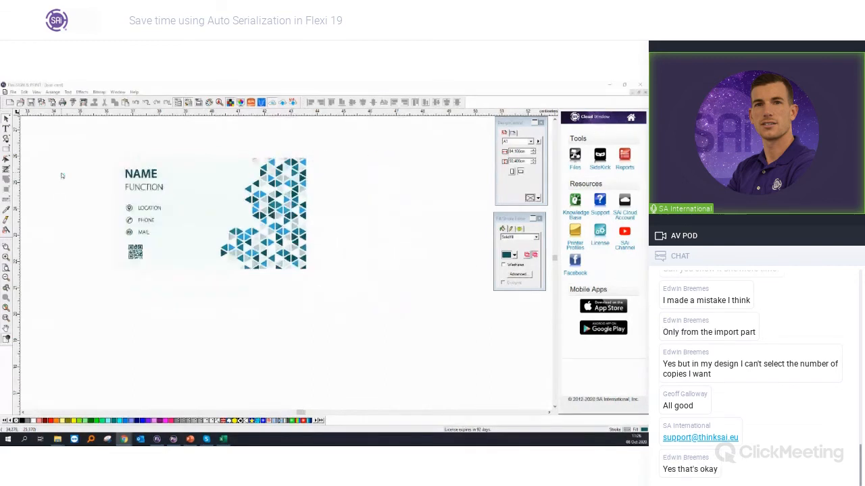
pyautogui.click(145, 103)
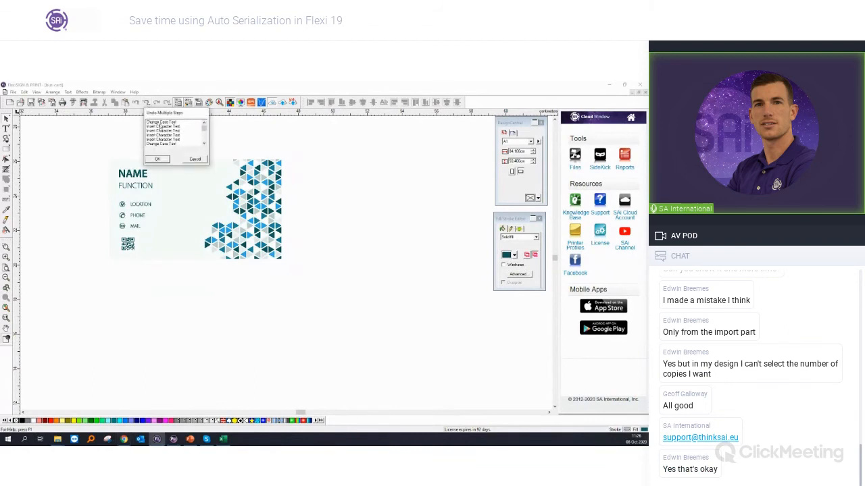
pyautogui.click(194, 158)
# Step: Auto-serialize the complete template card again, with all listed texts from NAME through the QR code filled from the contact data file
pyautogui.click(52, 92)
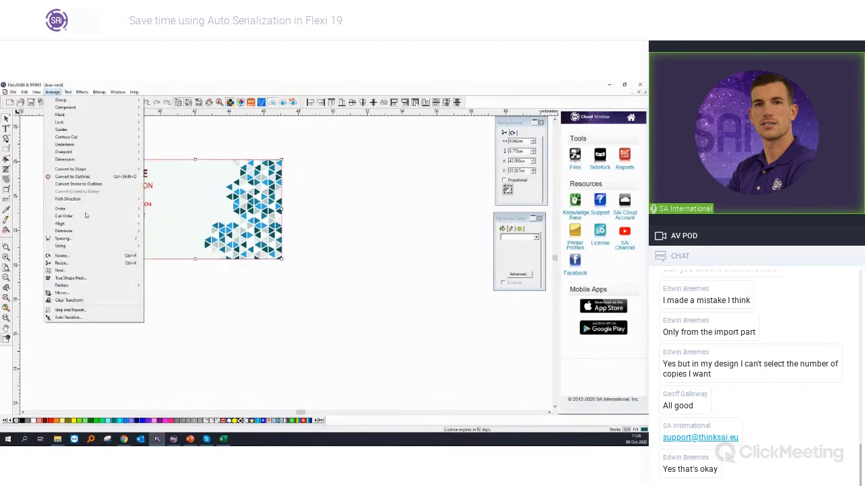
pyautogui.click(67, 317)
pyautogui.click(338, 229)
pyautogui.click(341, 233)
pyautogui.click(342, 239)
pyautogui.click(342, 242)
pyautogui.click(341, 250)
pyautogui.click(337, 243)
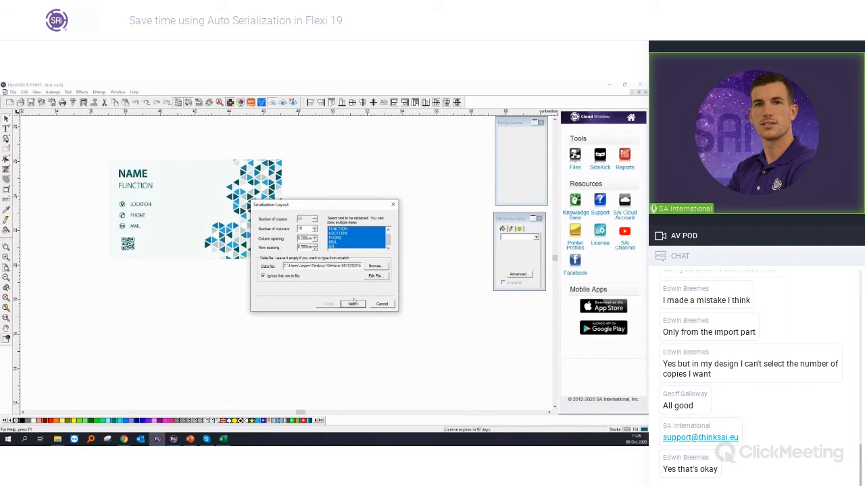
pyautogui.click(352, 304)
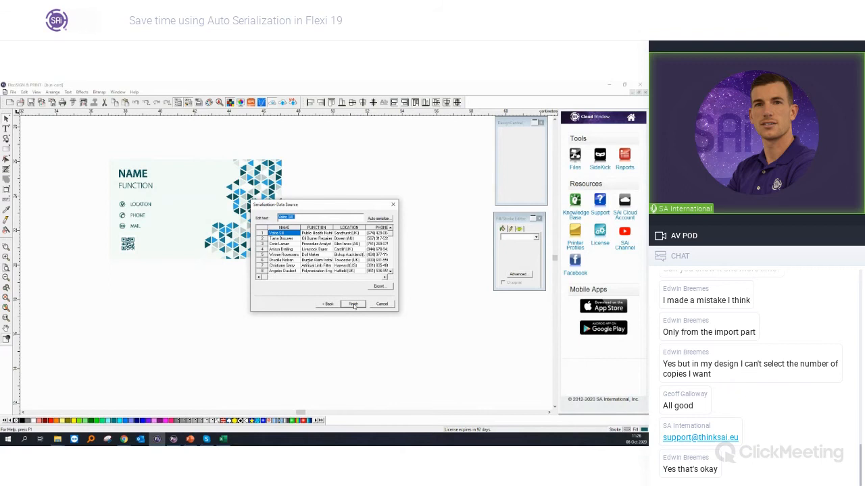
pyautogui.click(353, 305)
# Step: Examine the e-mail addresses and overall layout of the generated business cards
pyautogui.scroll(3, 309, 252)
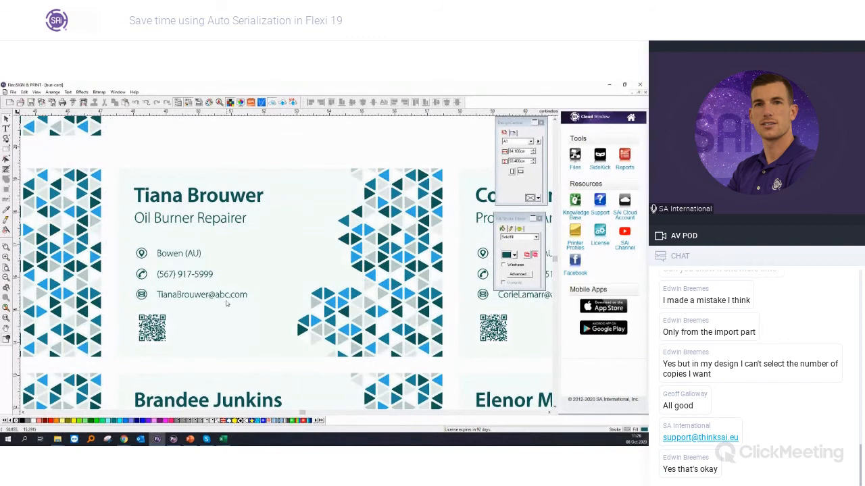
pyautogui.scroll(2, 214, 303)
pyautogui.scroll(3, 215, 302)
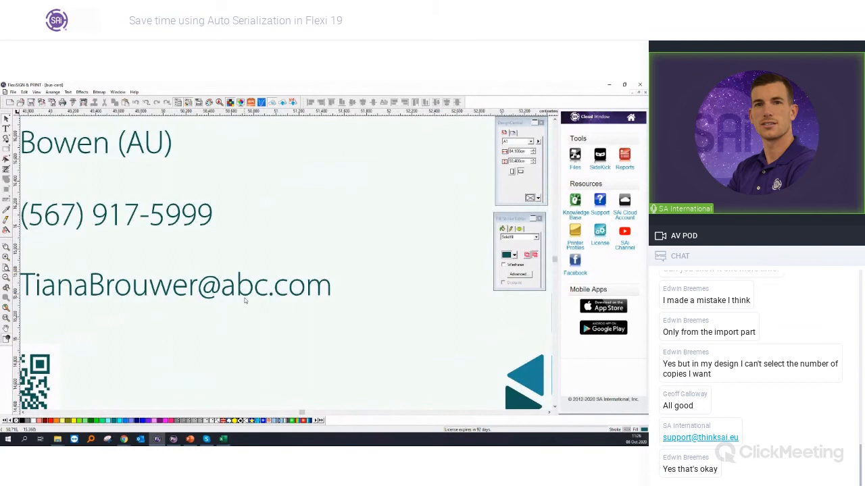
pyautogui.scroll(-5, 245, 301)
pyautogui.scroll(-2, 245, 302)
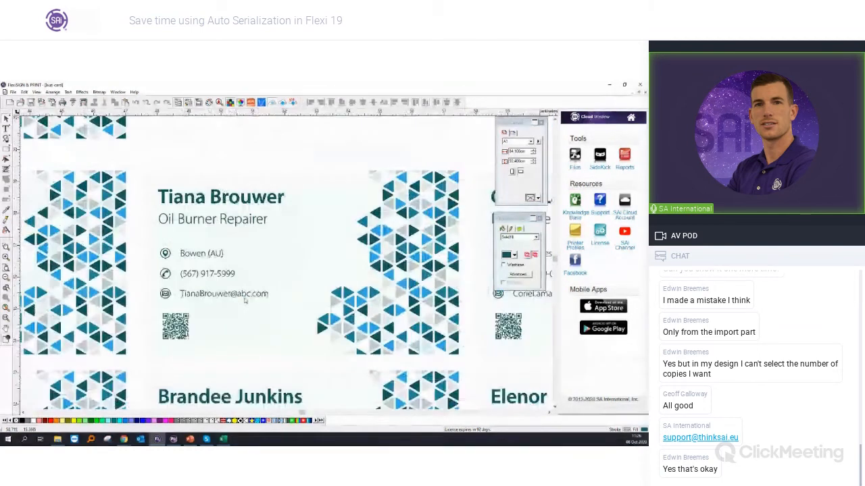
pyautogui.scroll(-1, 236, 258)
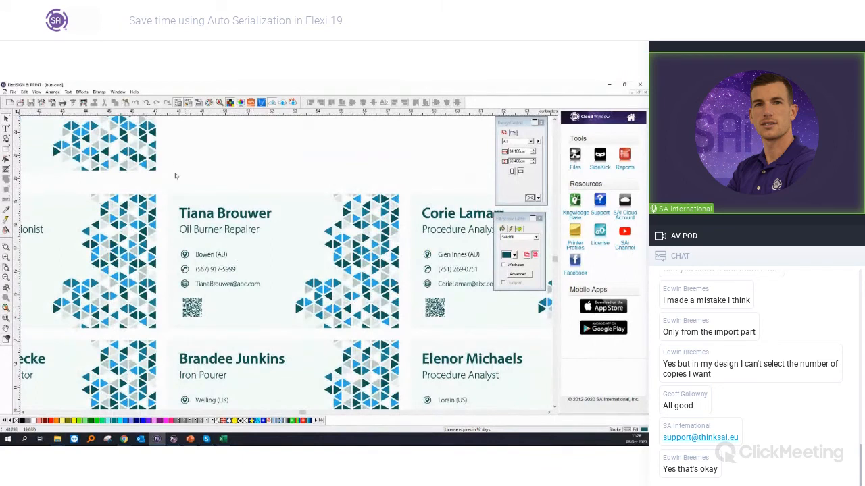
pyautogui.scroll(-3, 198, 174)
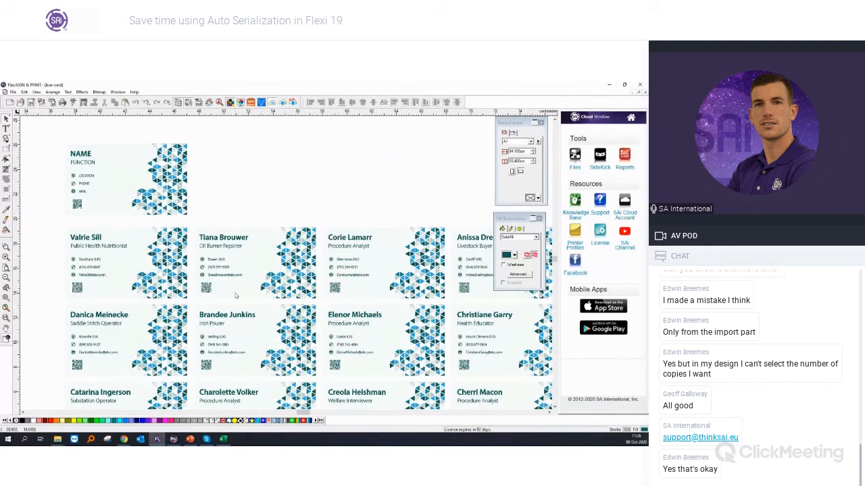
pyautogui.scroll(3, 236, 295)
pyautogui.click(68, 93)
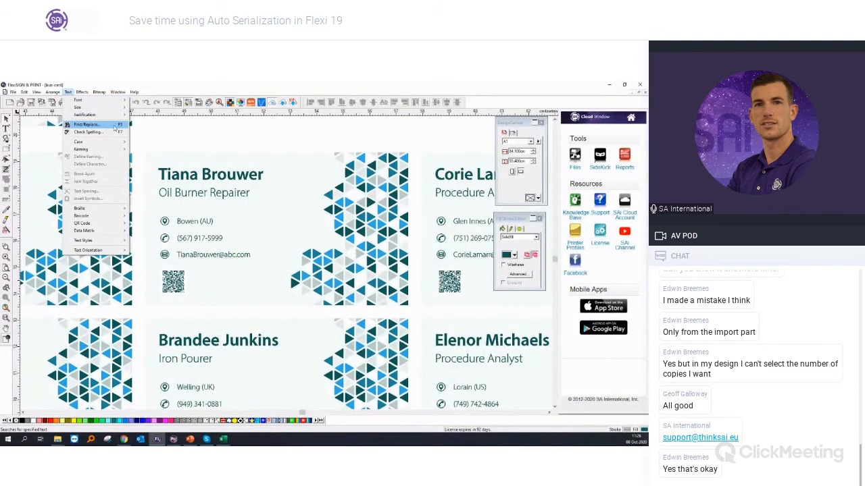
pyautogui.click(93, 126)
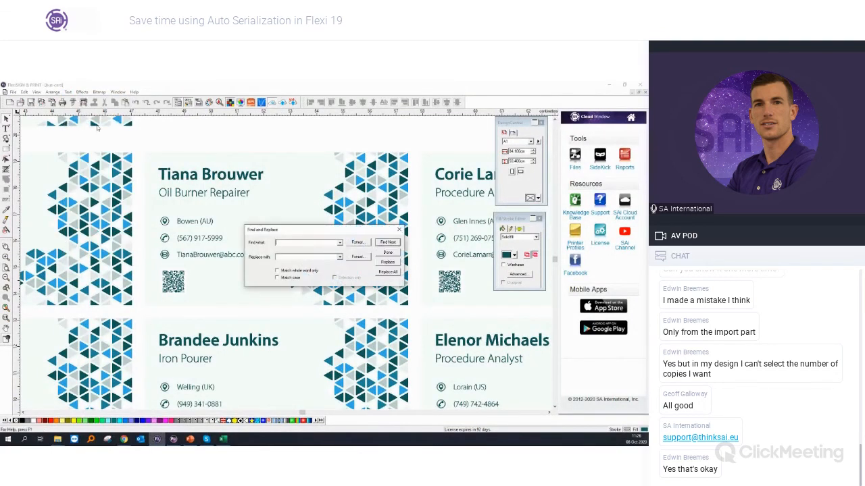
pyautogui.moveTo(278, 235); pyautogui.dragTo(287, 277)
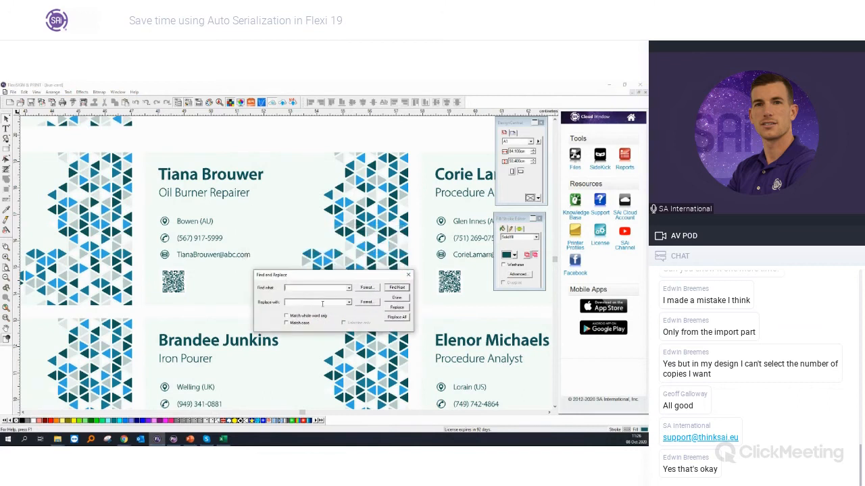
pyautogui.write('@ser.com@')
pyautogui.click(406, 319)
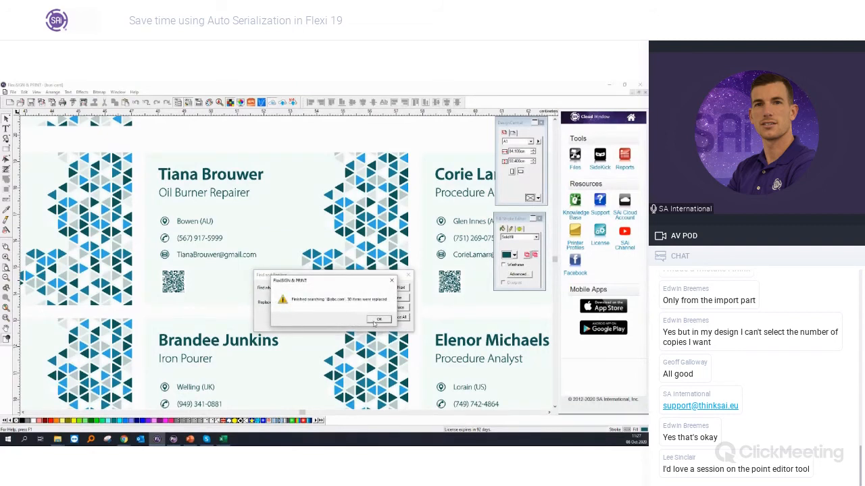
pyautogui.click(377, 320)
pyautogui.press('Escape')
# Step: Check the e-mail domains on cards across all rows and columns of the generated set
pyautogui.scroll(-3, 234, 349)
pyautogui.scroll(-6, 234, 349)
pyautogui.scroll(1, 234, 327)
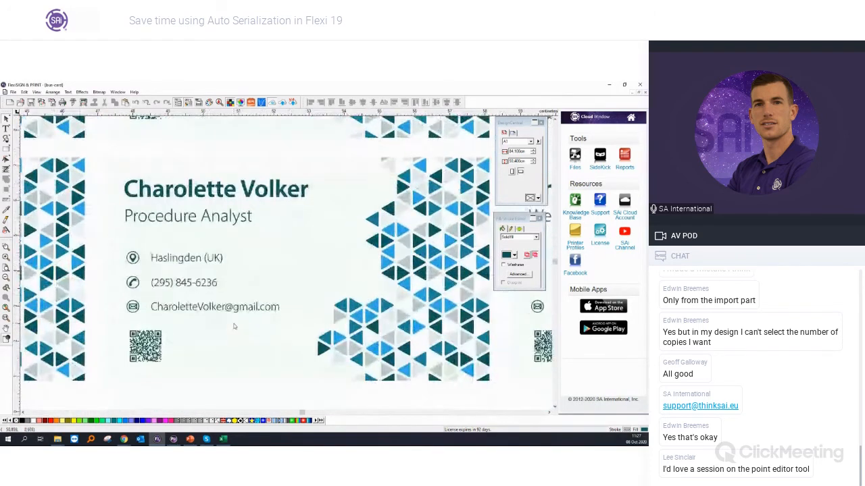
pyautogui.scroll(-3, 234, 326)
pyautogui.moveTo(303, 413); pyautogui.dragTo(314, 412)
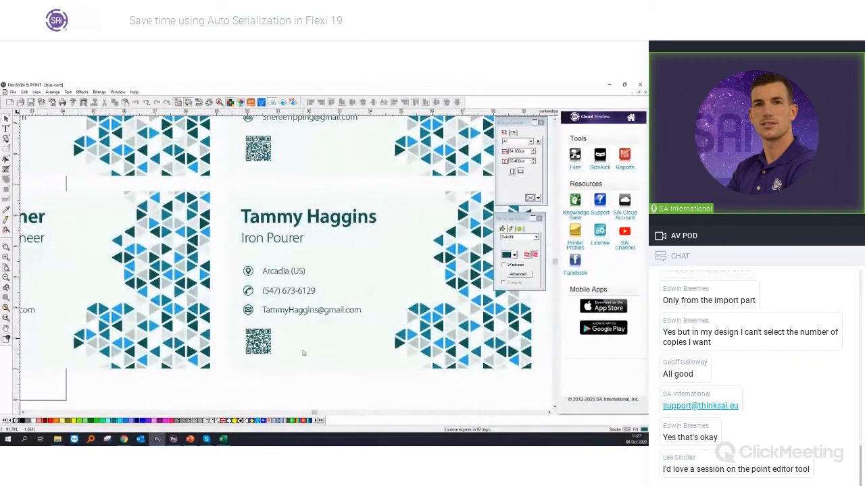
pyautogui.scroll(-5, 302, 353)
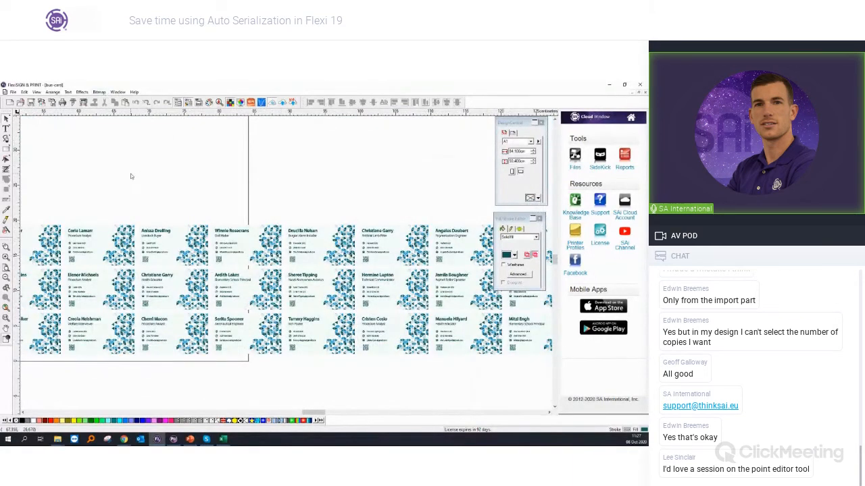
pyautogui.hotkey('ctrl', 'f')
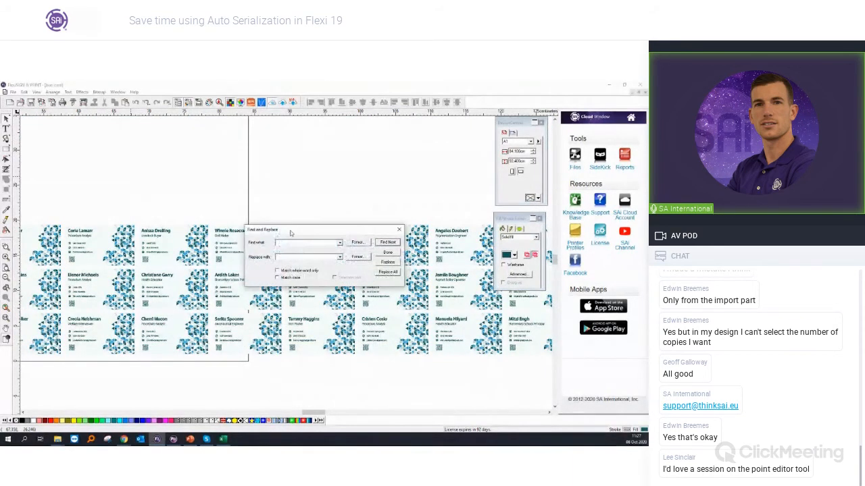
pyautogui.moveTo(292, 231); pyautogui.dragTo(295, 242)
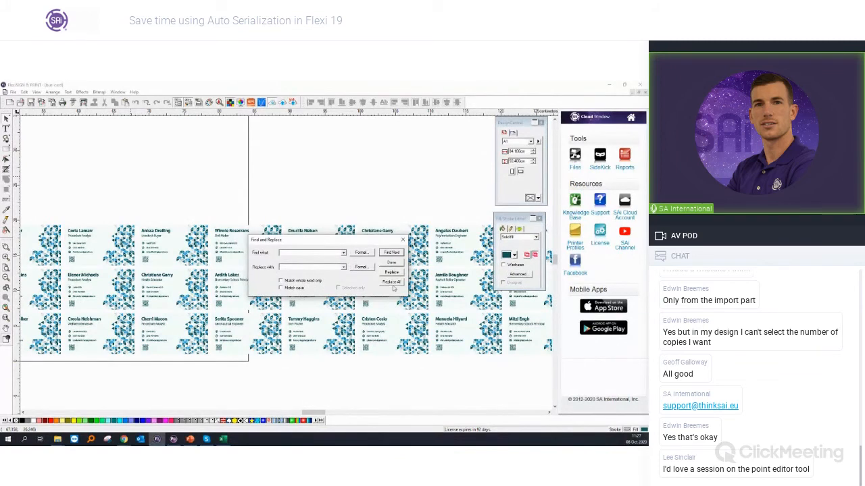
pyautogui.click(402, 240)
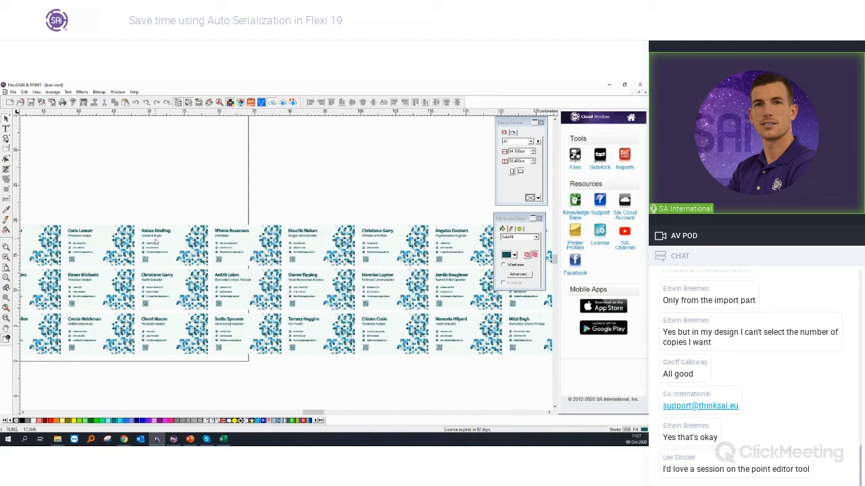
pyautogui.scroll(3, 155, 241)
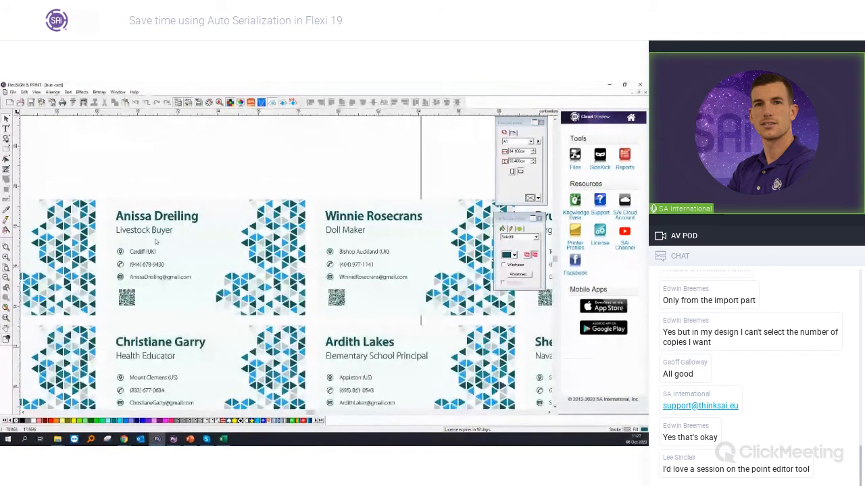
pyautogui.hotkey('alt', 'Tab')
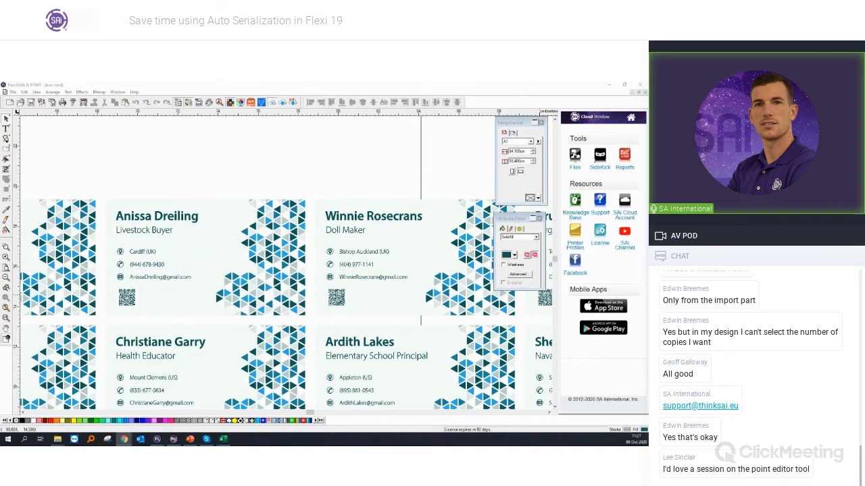
pyautogui.click(6, 160)
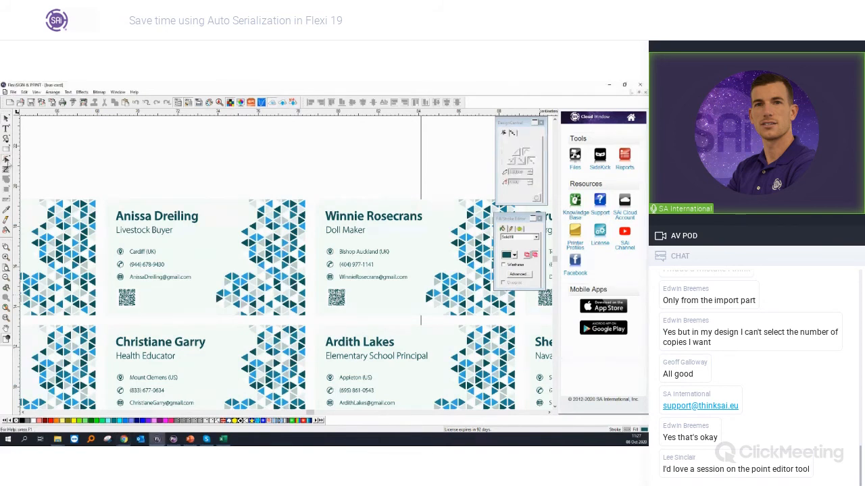
pyautogui.click(6, 119)
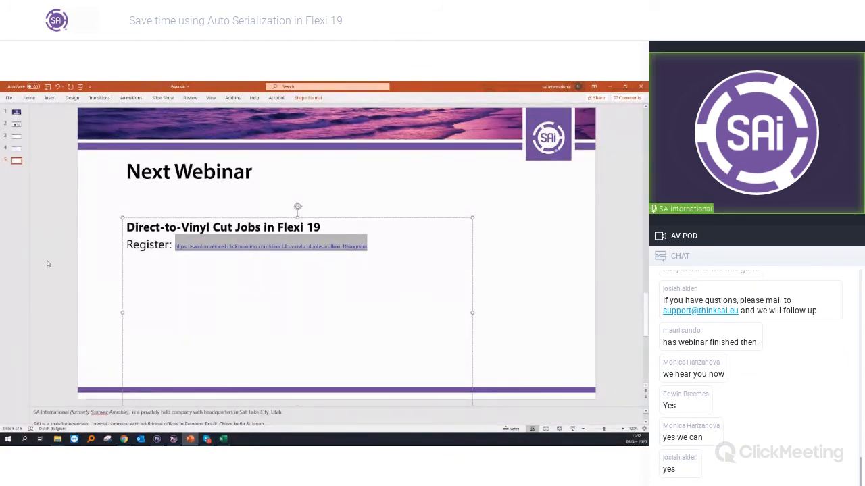
# Step: Switch to PowerPoint and select the registration link on the Next Webinar slide
pyautogui.click(249, 268)
pyautogui.moveTo(370, 248); pyautogui.dragTo(174, 249)
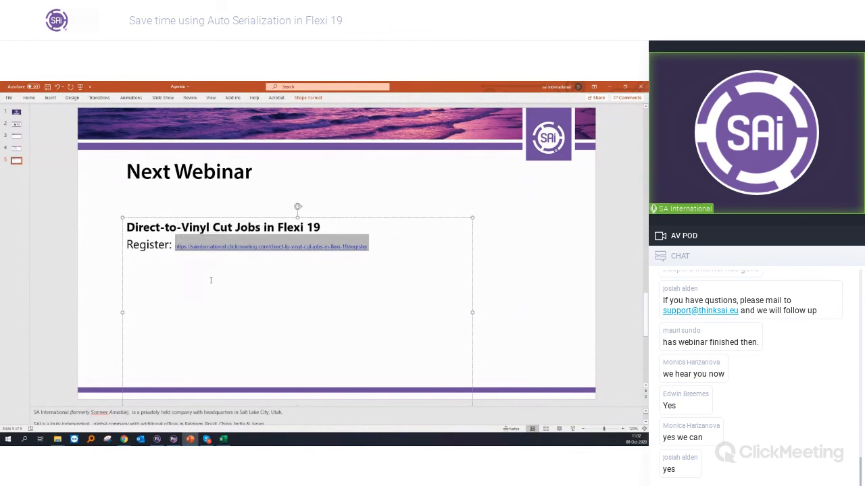